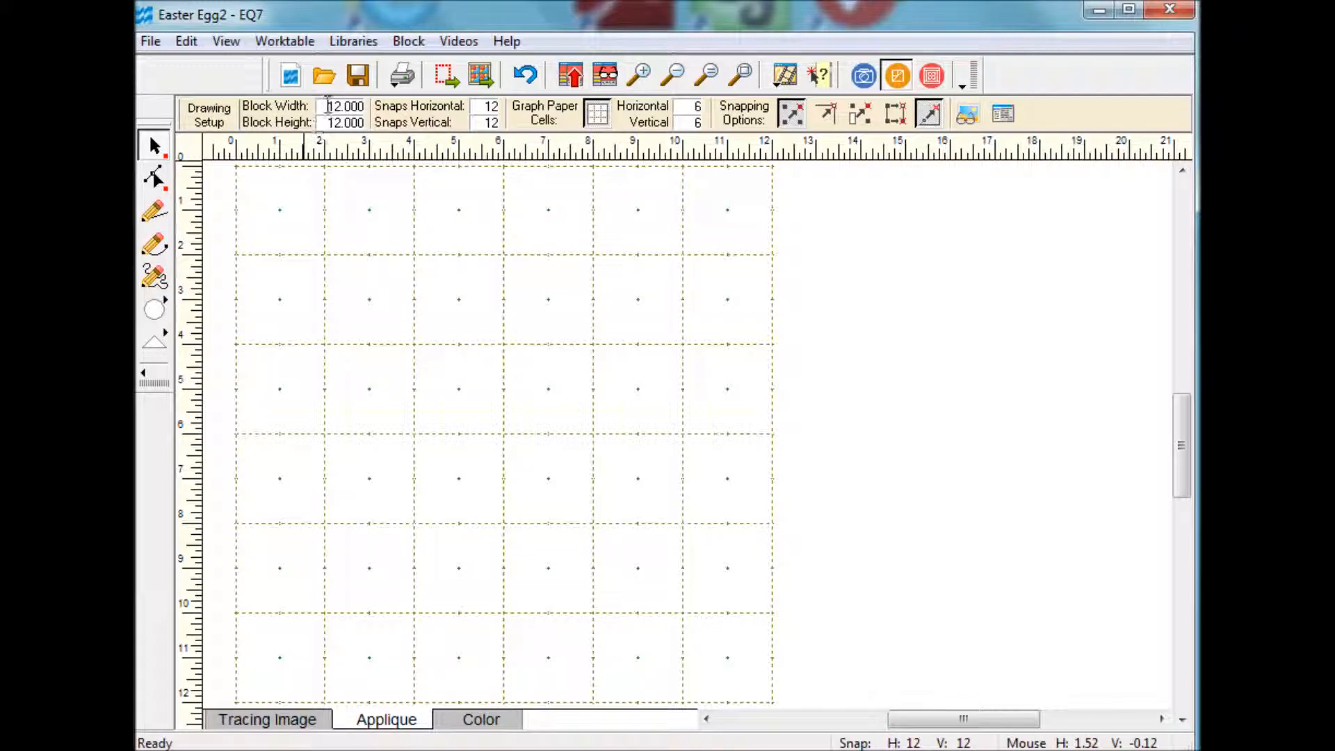
Step: Set the block size to 4 wide by 6 high and turn off the graph paper cells
double_click(344, 105)
text(4)
key(Tab)
text(6)
key(Return)
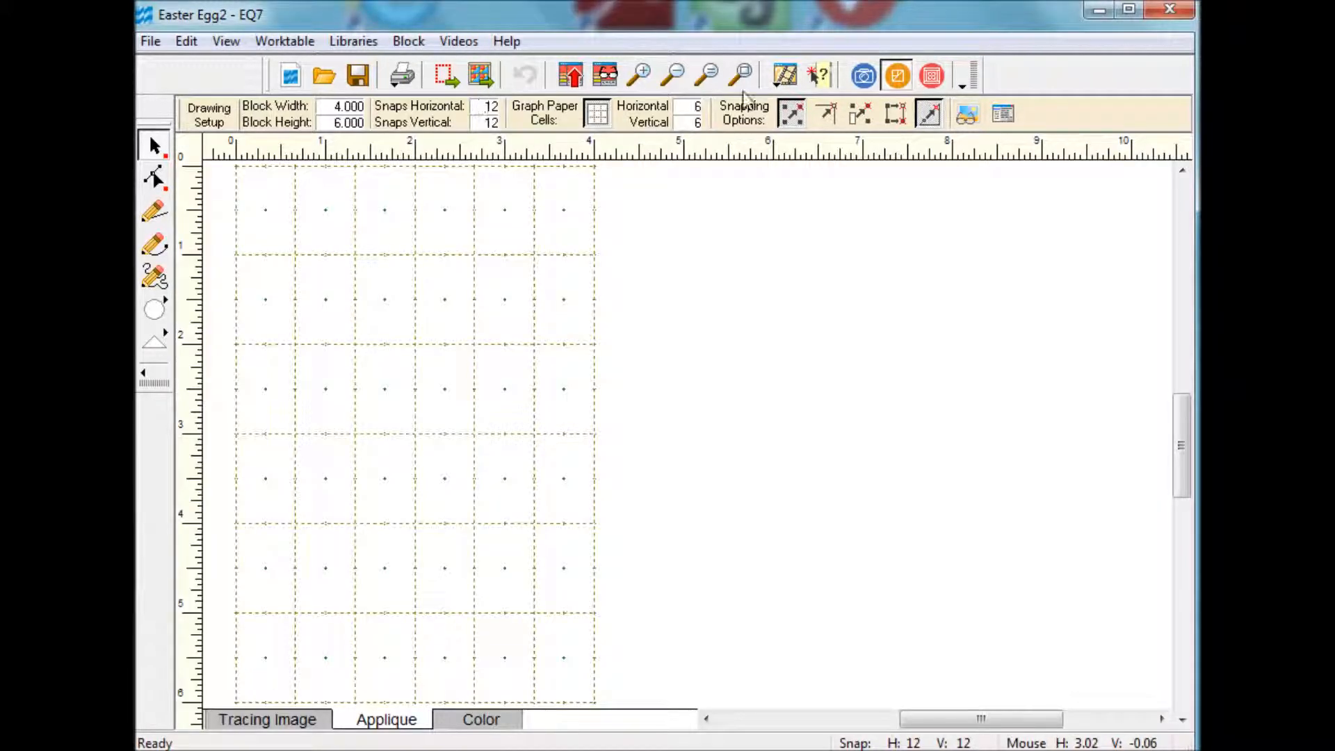
click(598, 117)
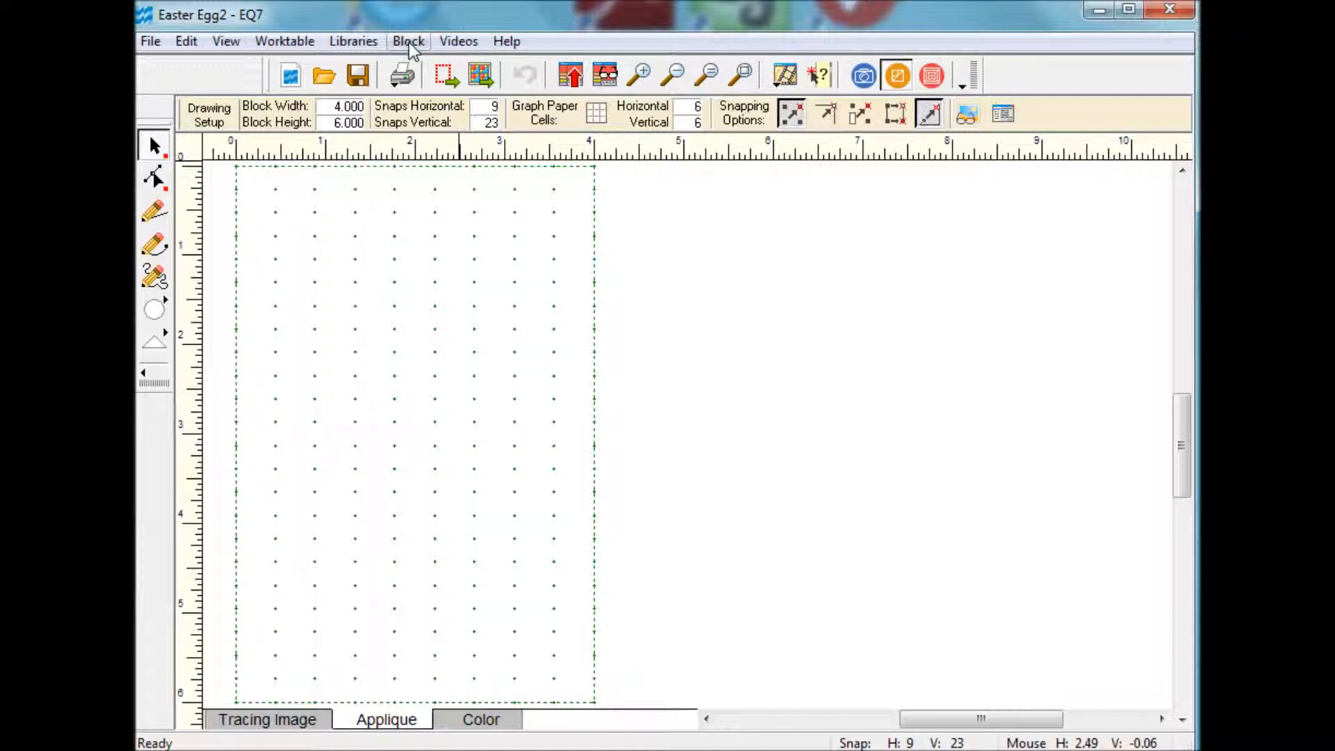
Step: Import the Egg photo from the Photos for Digitizing folder uncropped as the tracing image and fit it inside the block
click(285, 723)
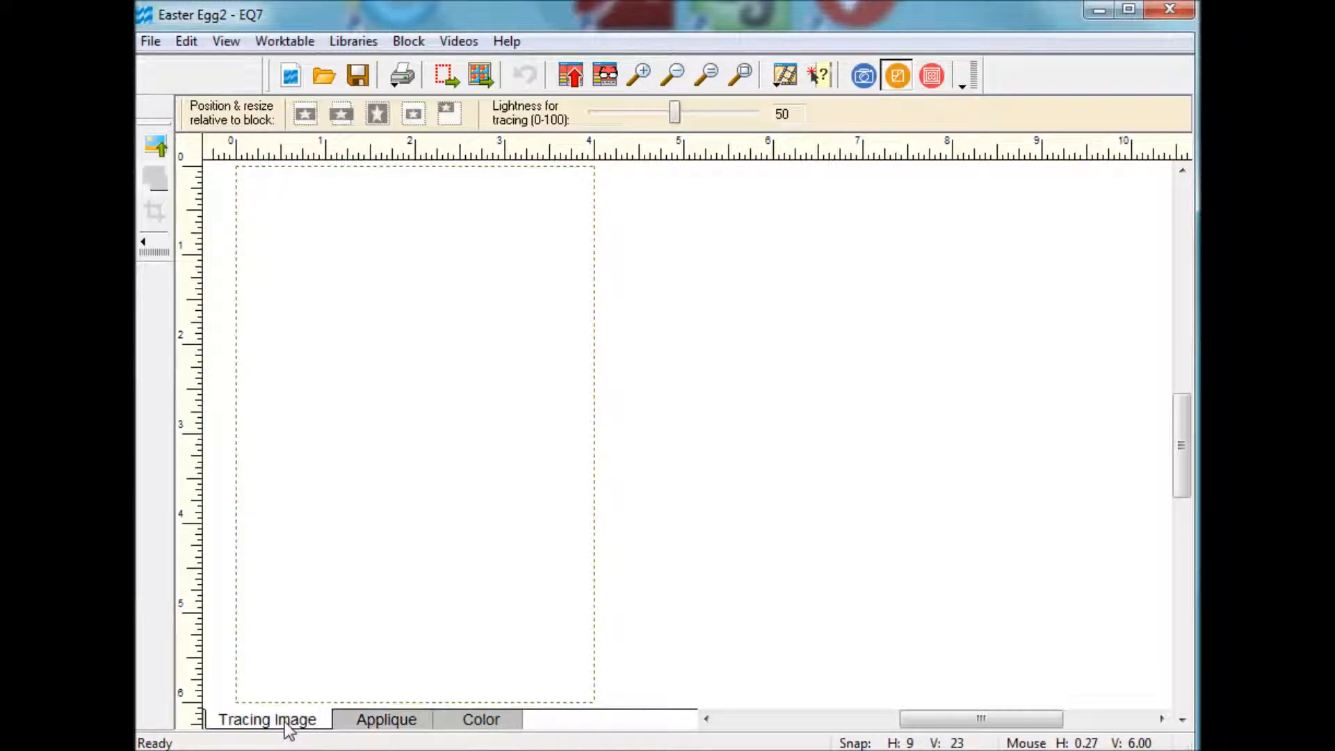
click(156, 146)
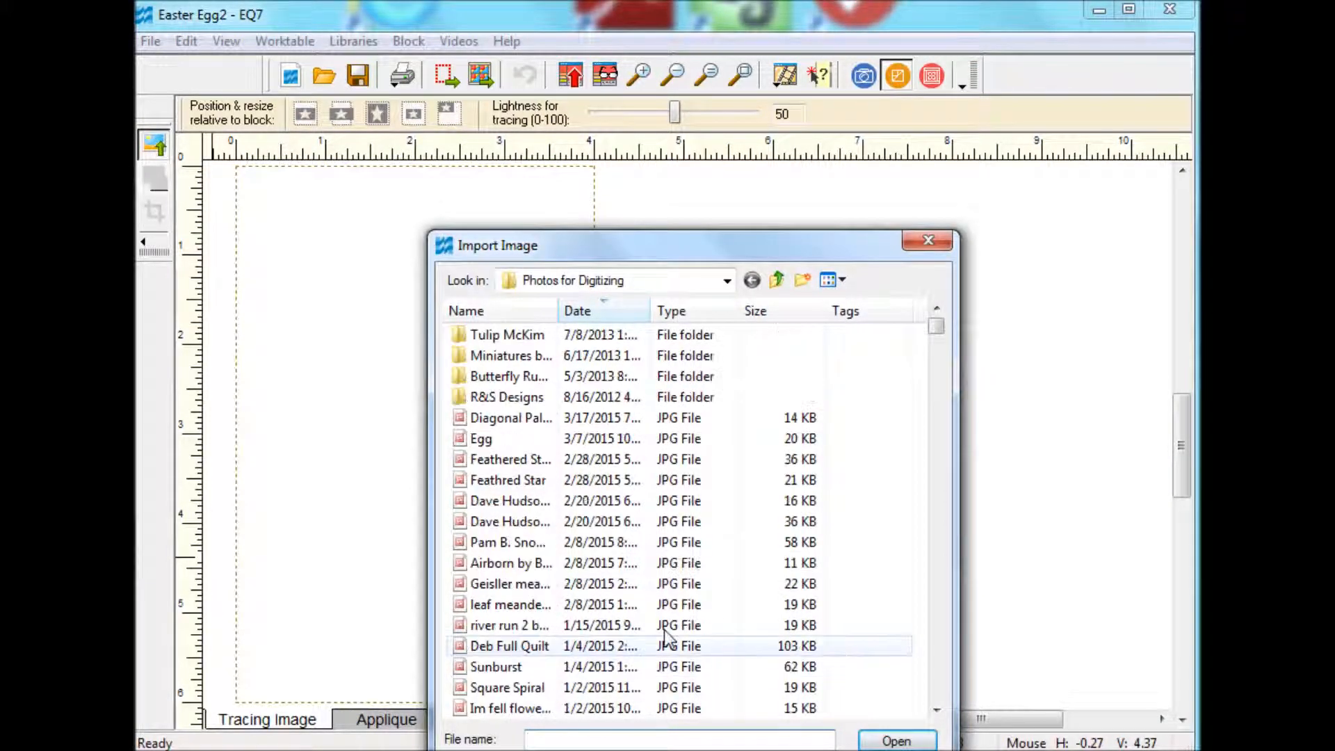
click(483, 445)
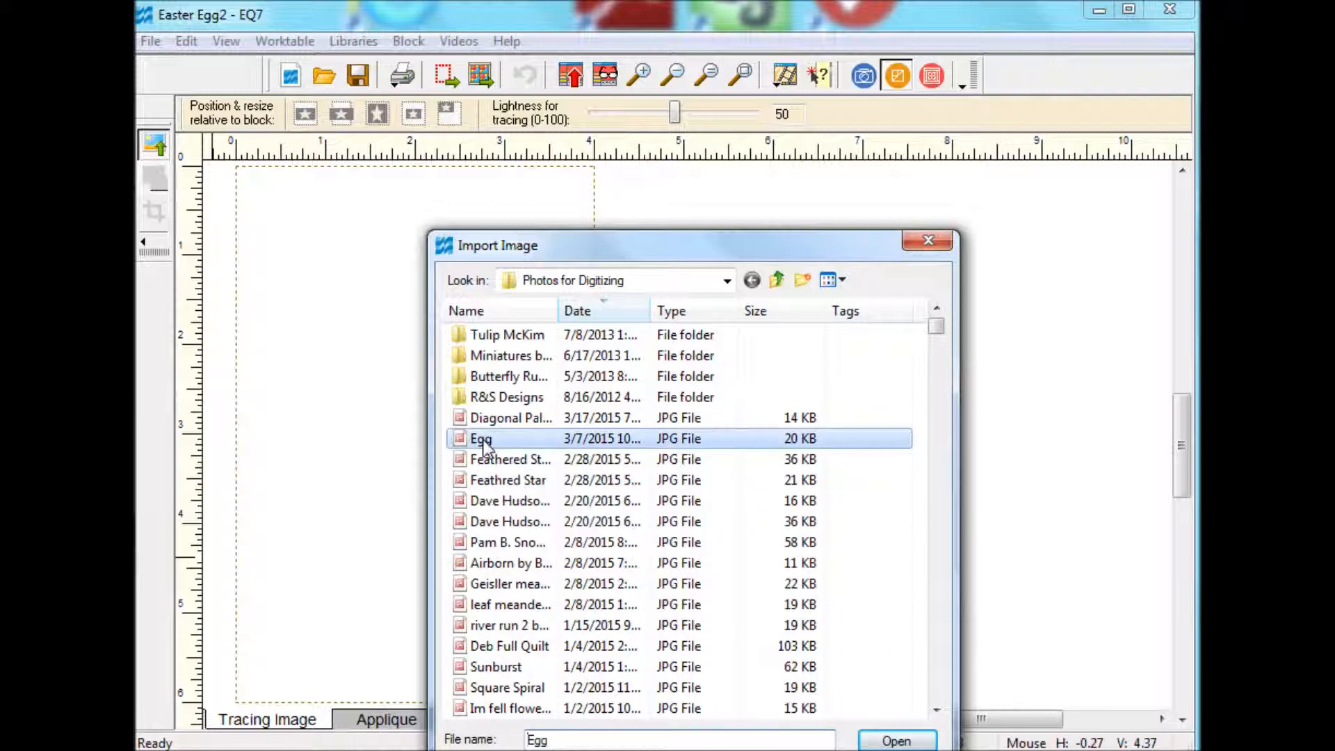
click(892, 741)
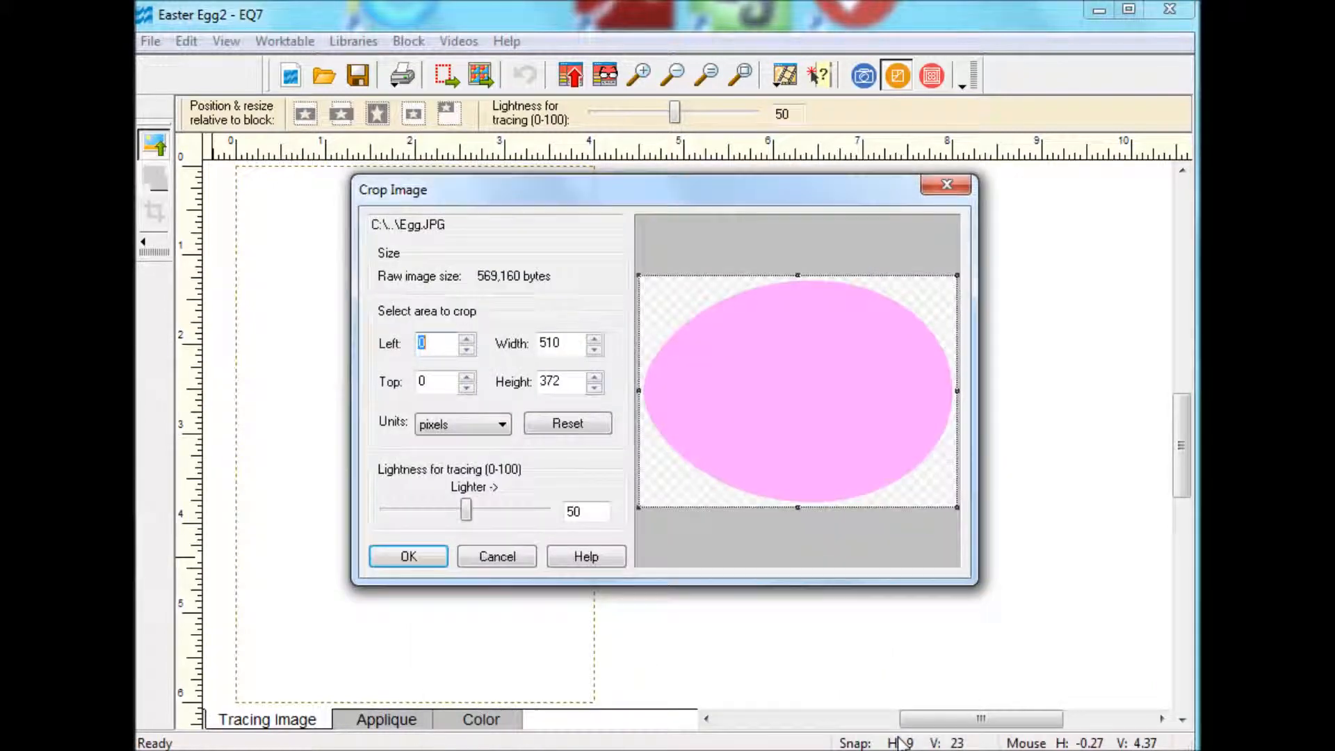
click(410, 557)
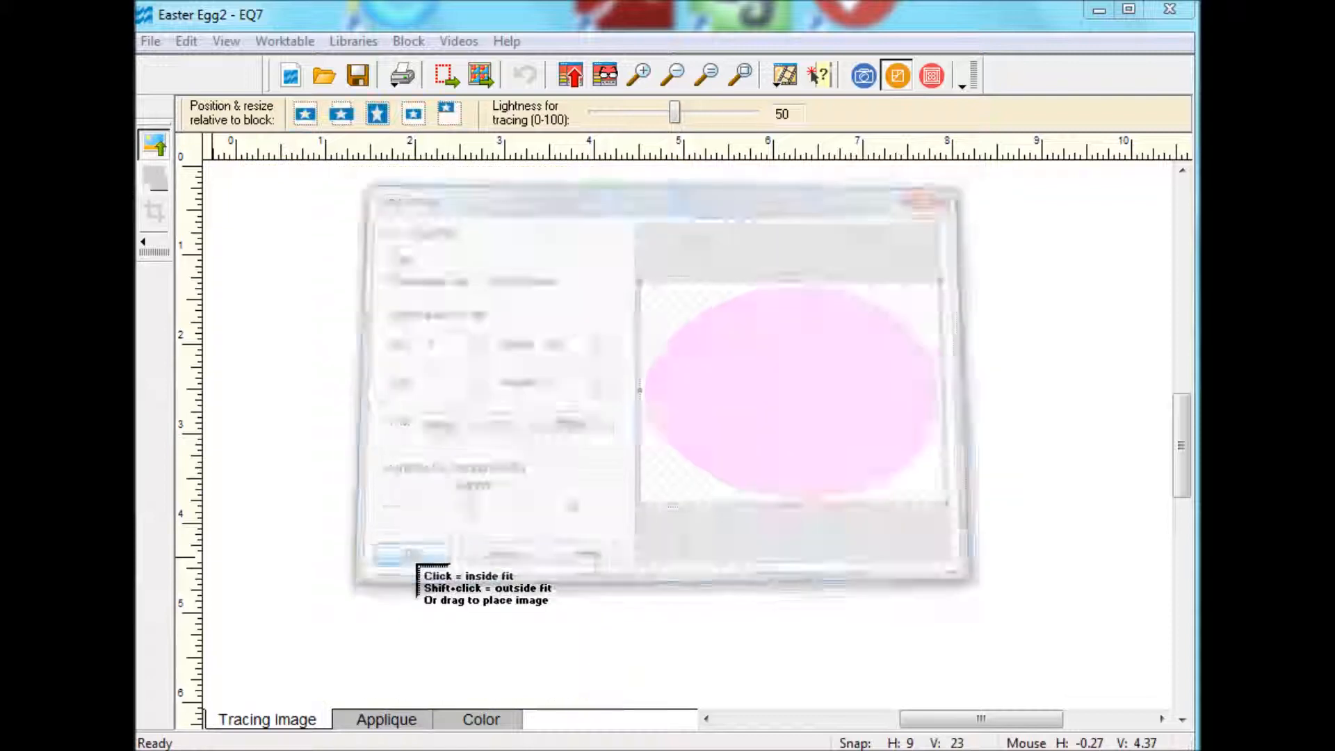
click(452, 414)
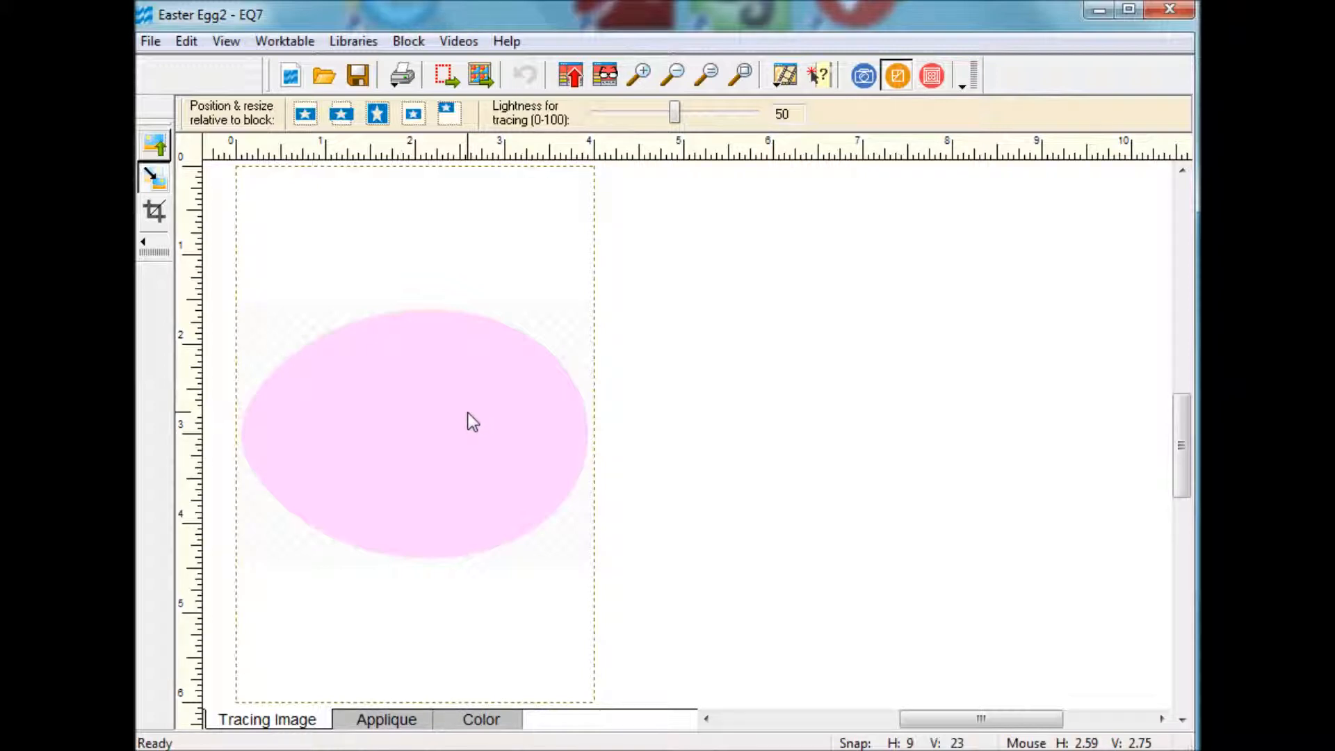
Step: Add the design to the Sketchbook and send the Egg photo from there to the Image worktable for editing
click(572, 77)
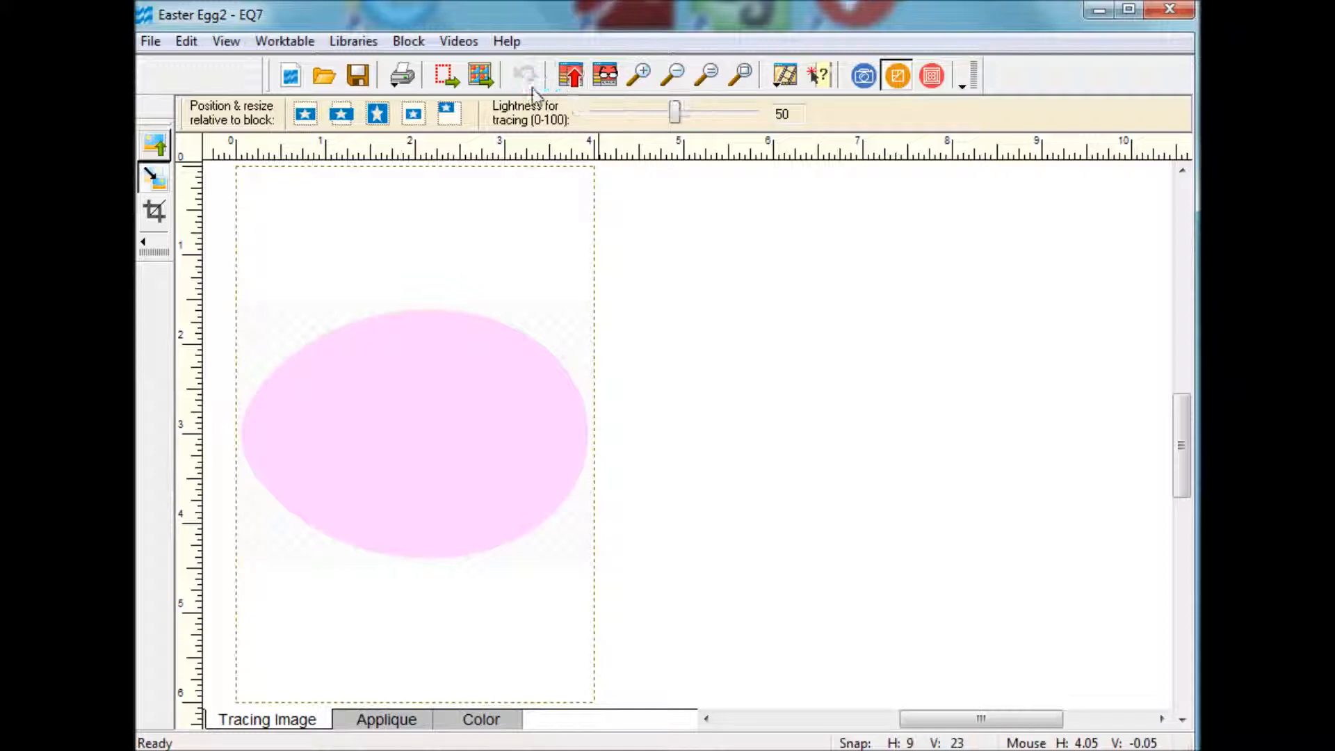
click(226, 42)
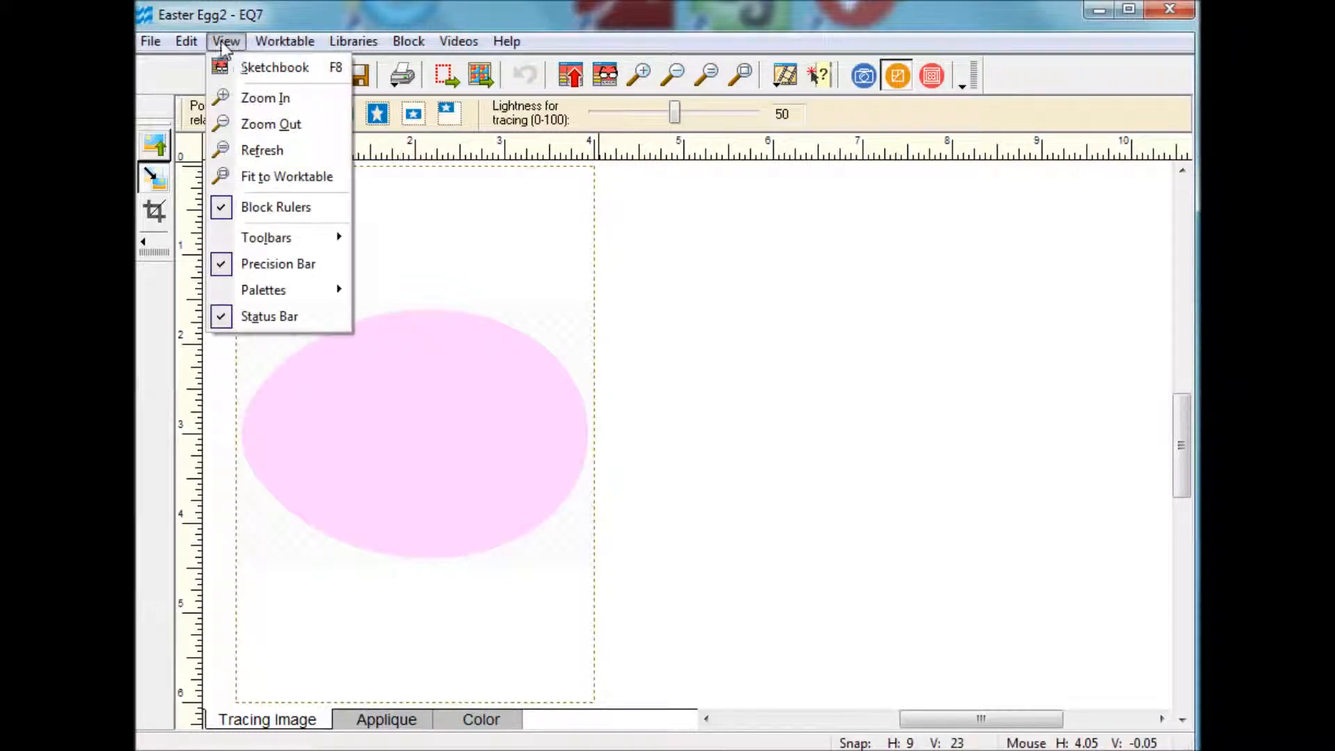
click(243, 67)
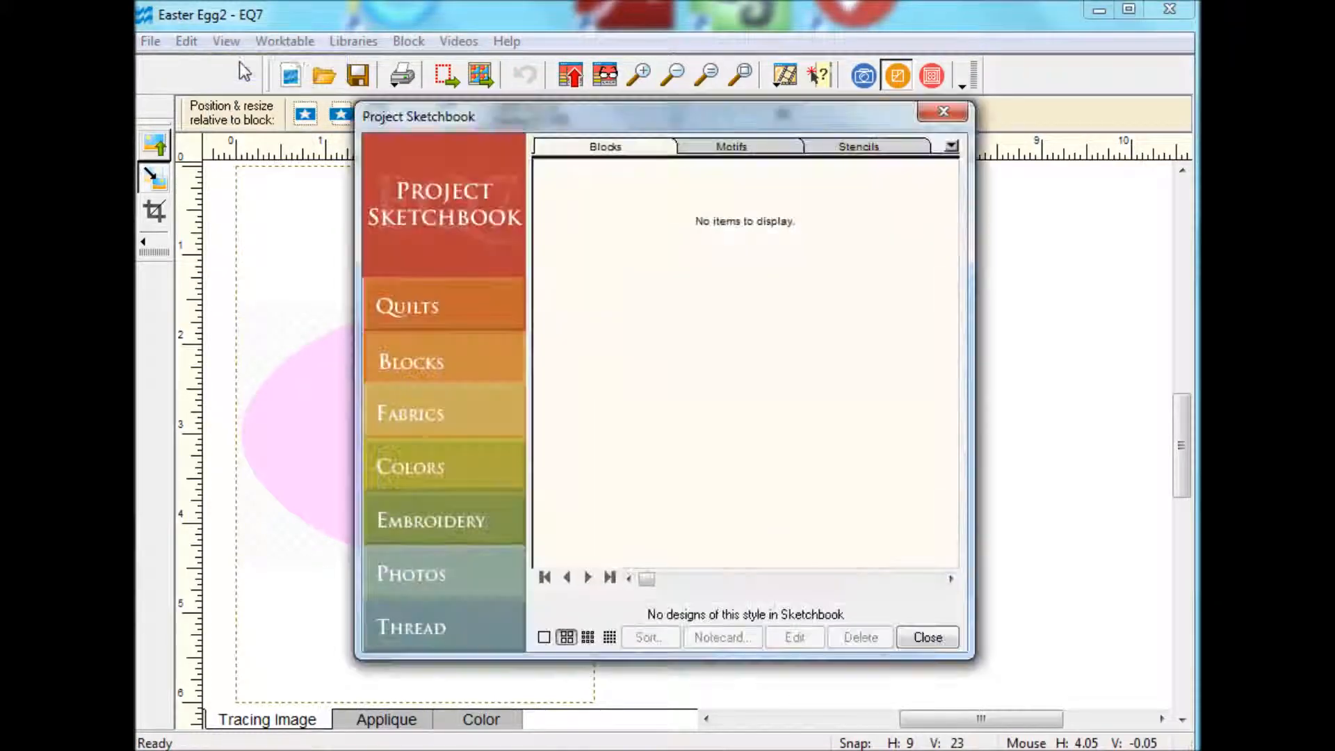
click(436, 577)
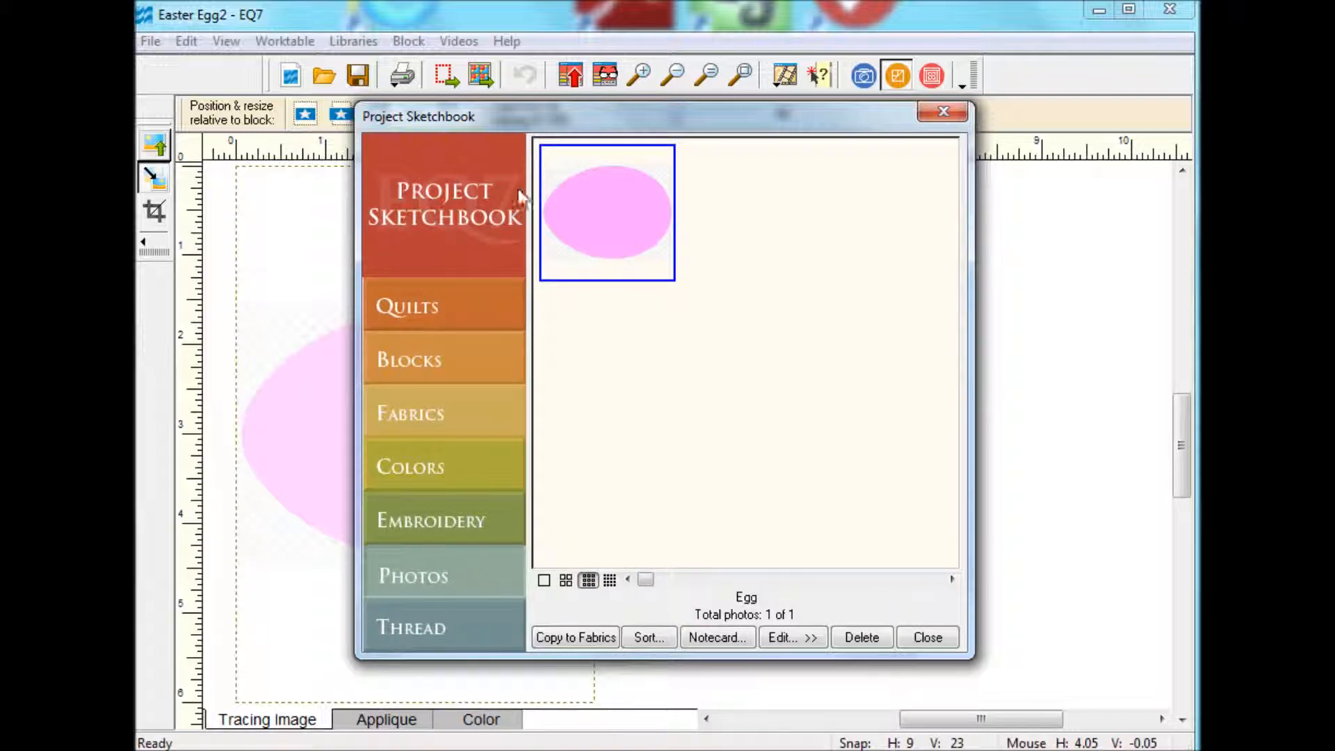
click(810, 638)
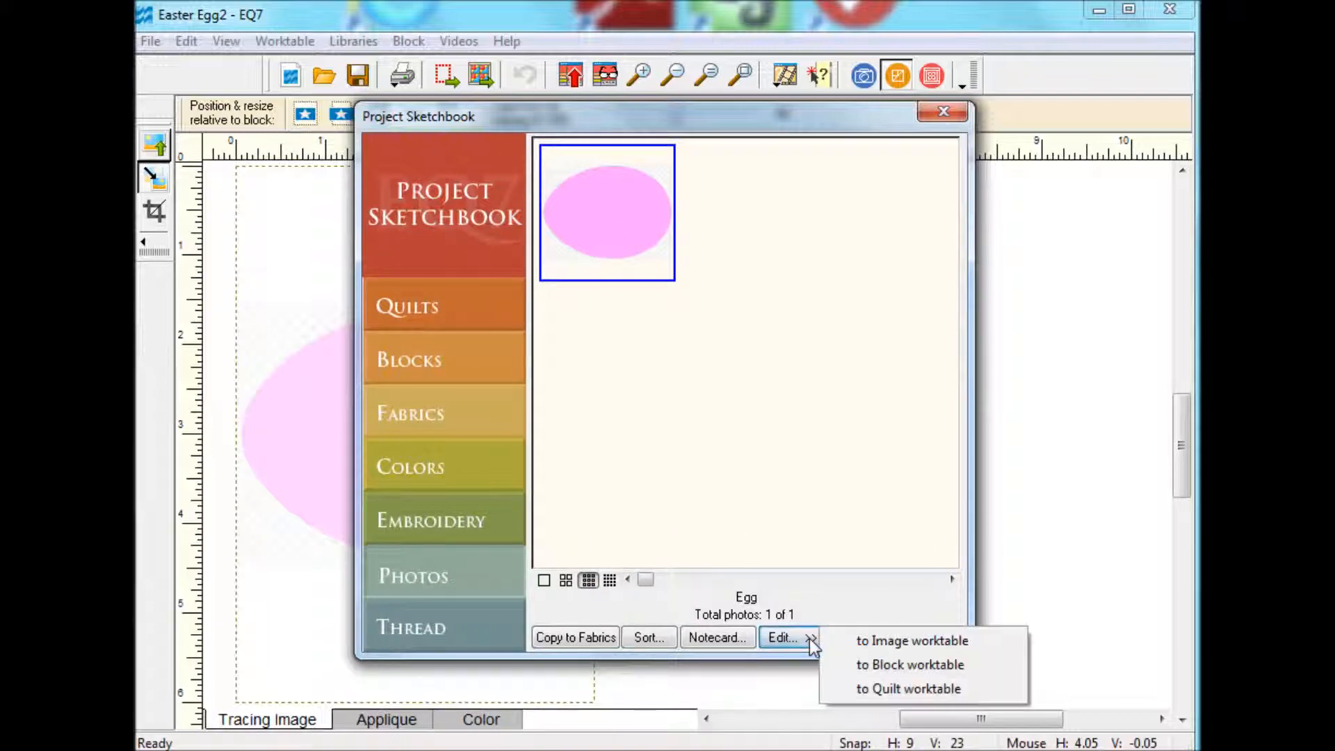
click(953, 641)
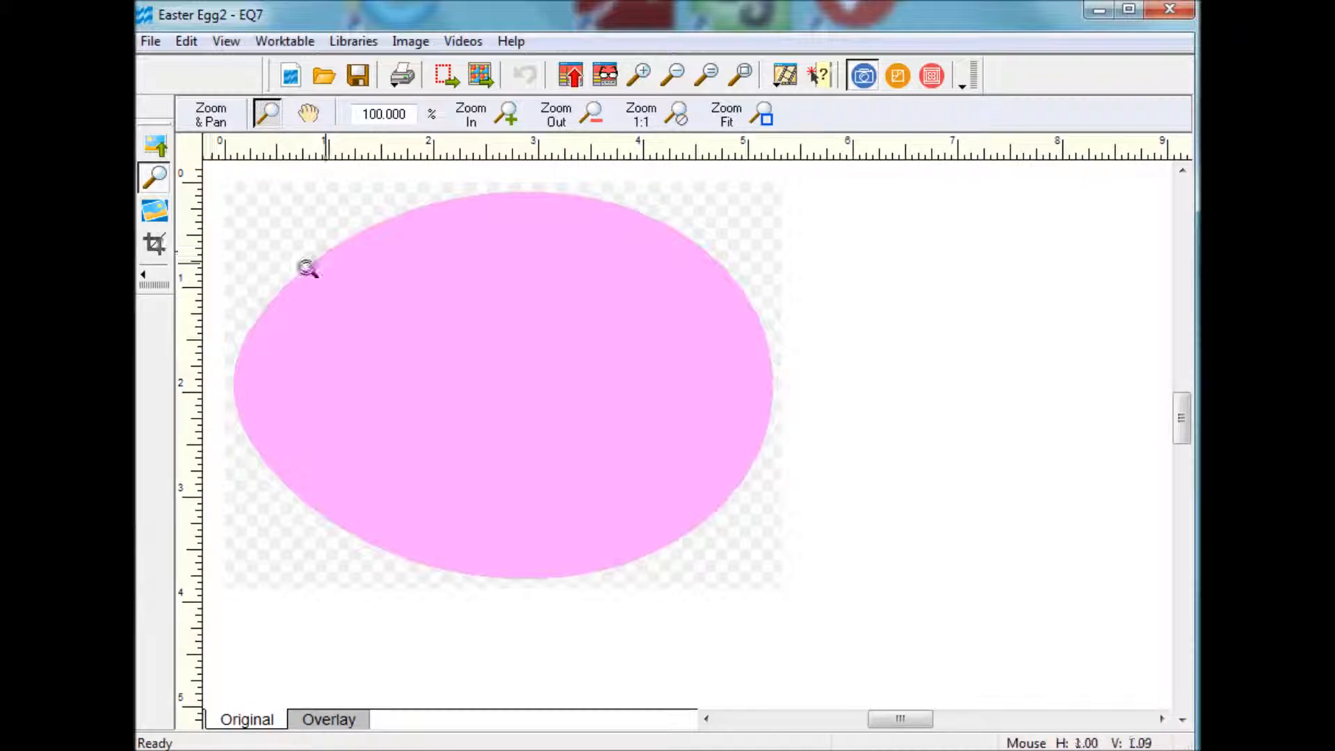
Step: Rotate the egg photo a quarter turn clockwise so its narrow end points up, and add this version to the Sketchbook
click(159, 217)
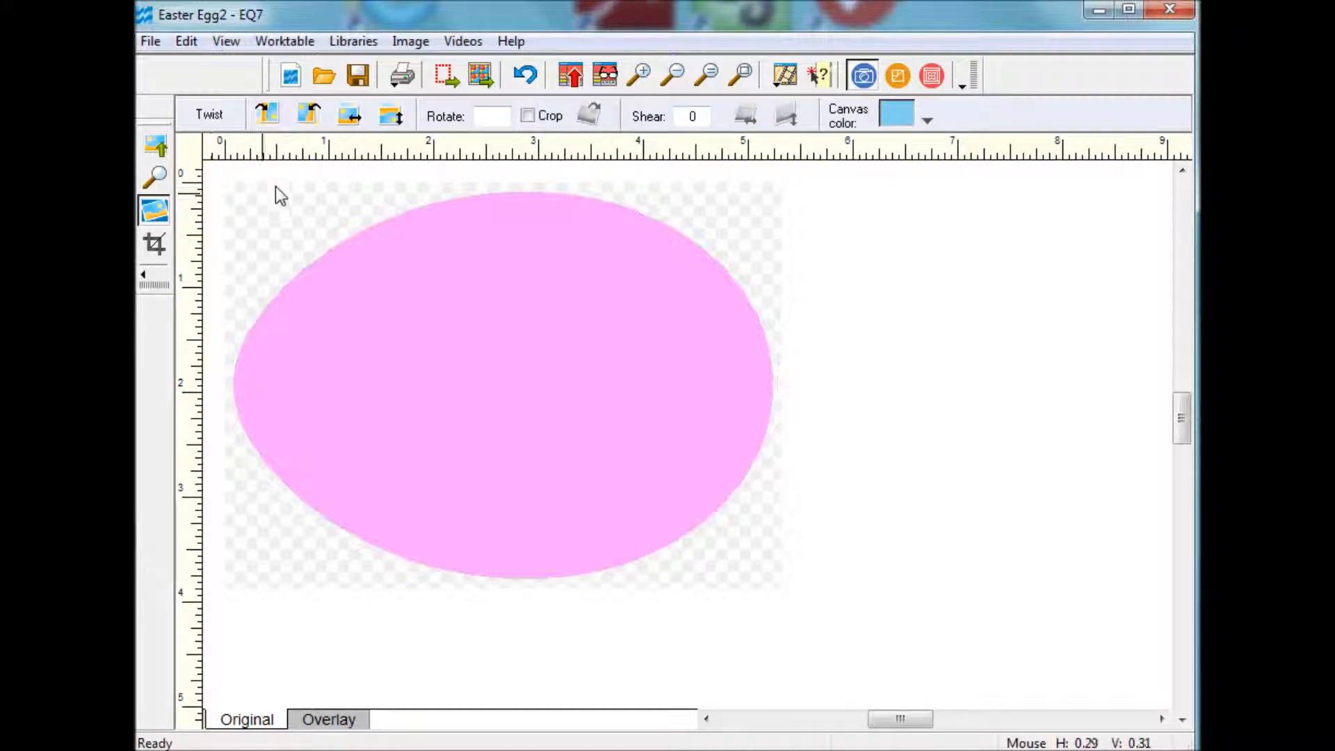
click(266, 115)
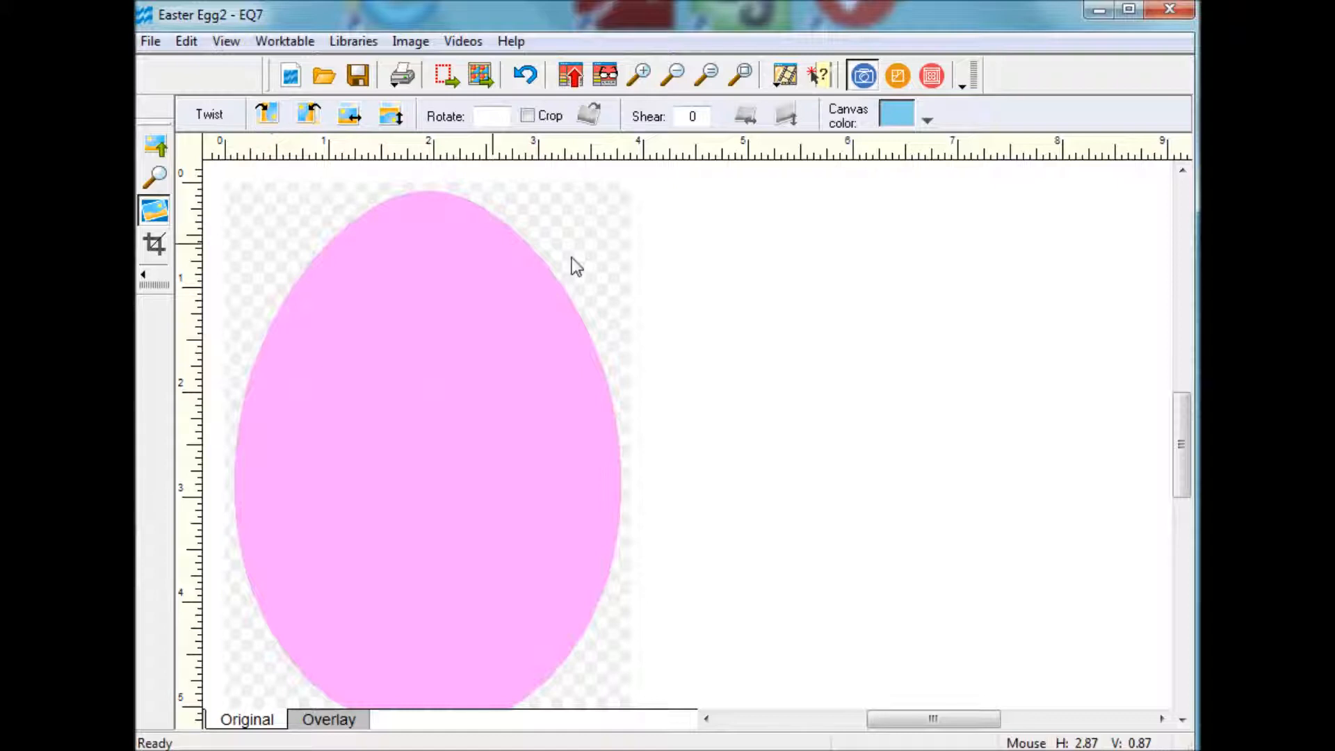
click(571, 78)
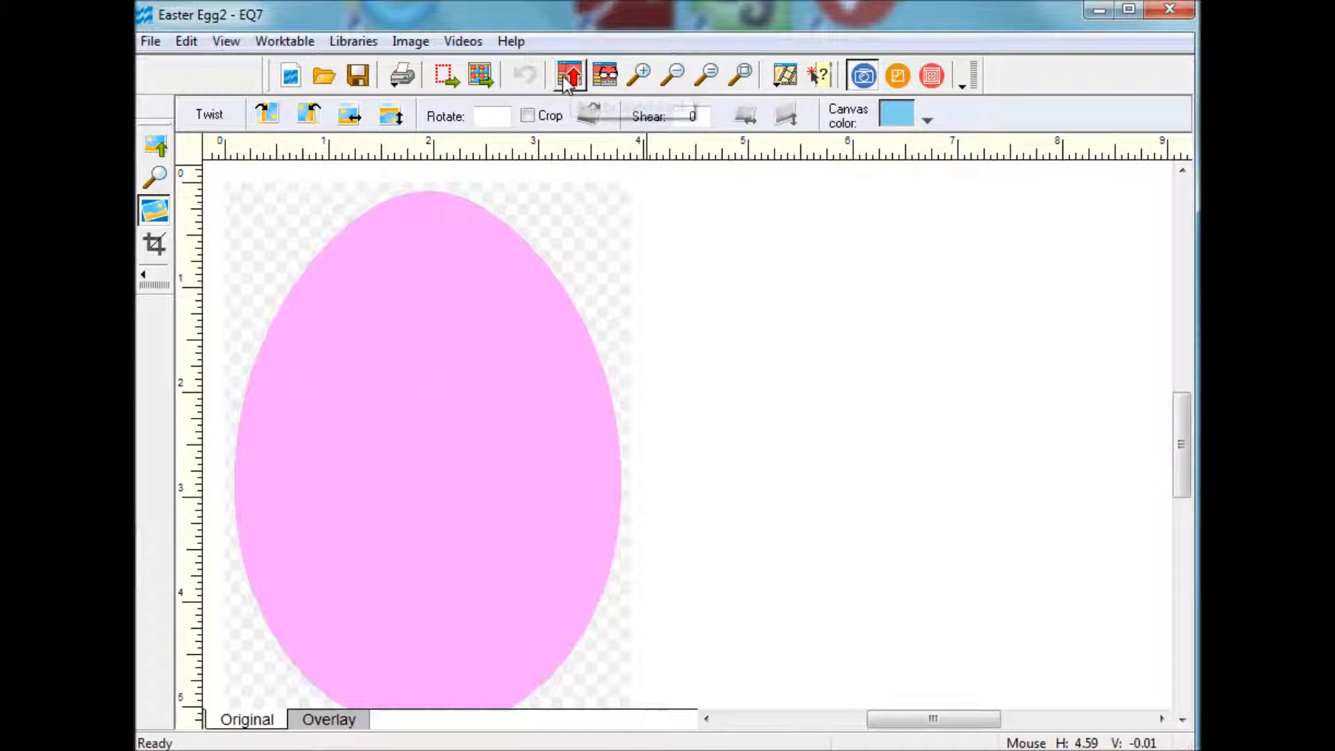
Step: Send the upright egg photo from the Sketchbook to the Block worktable as the tracing image
click(231, 44)
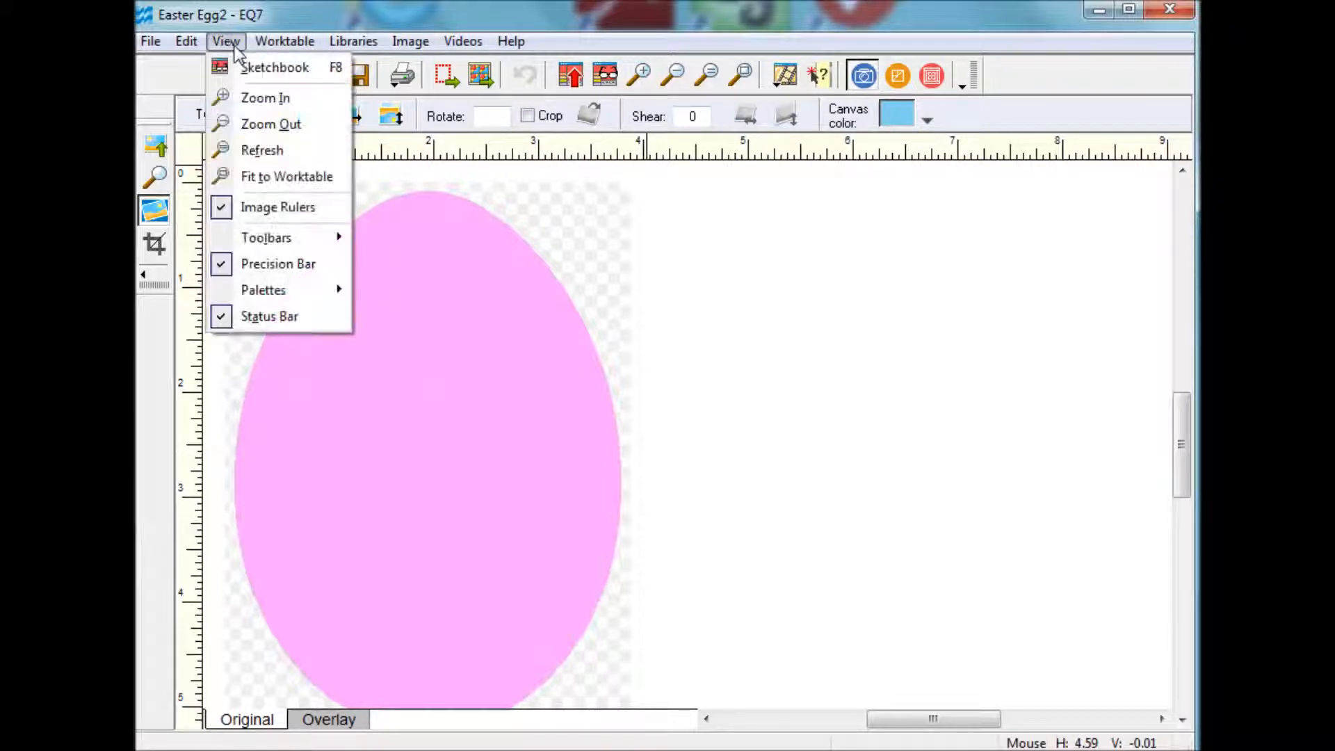
click(261, 62)
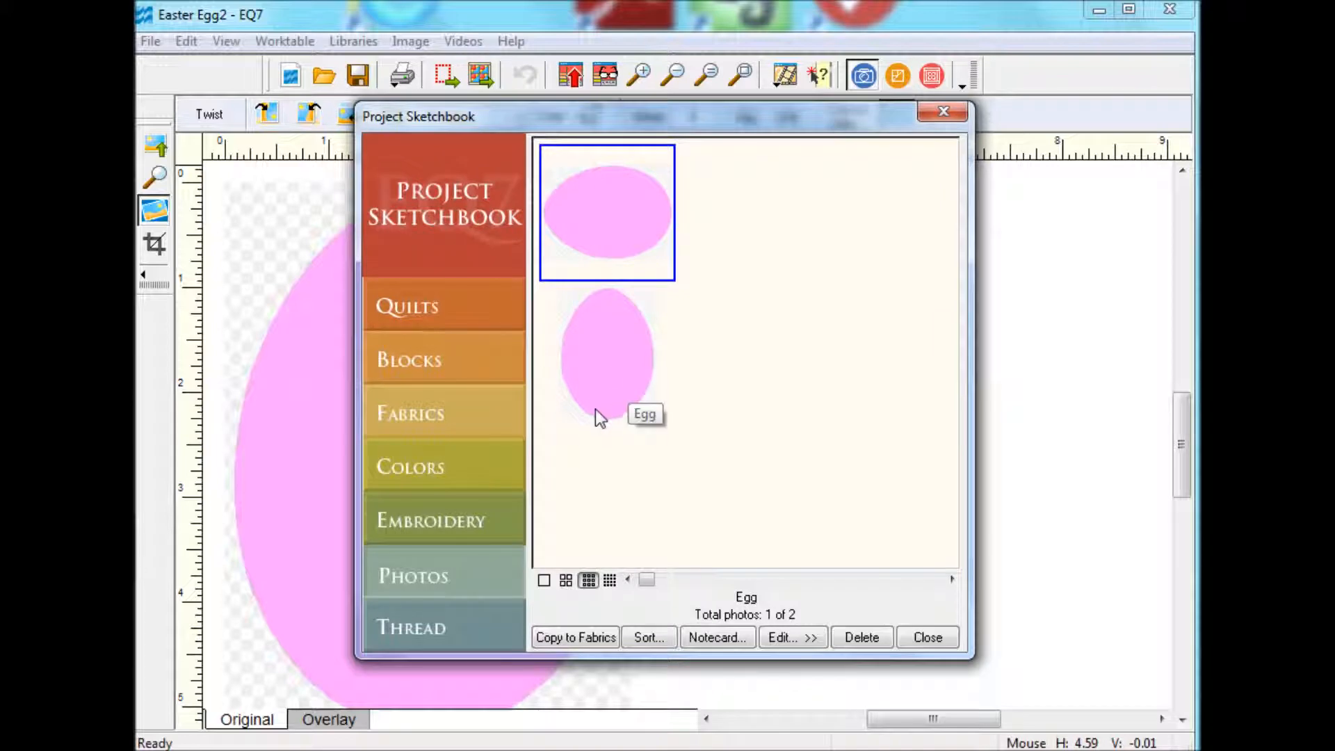
click(617, 414)
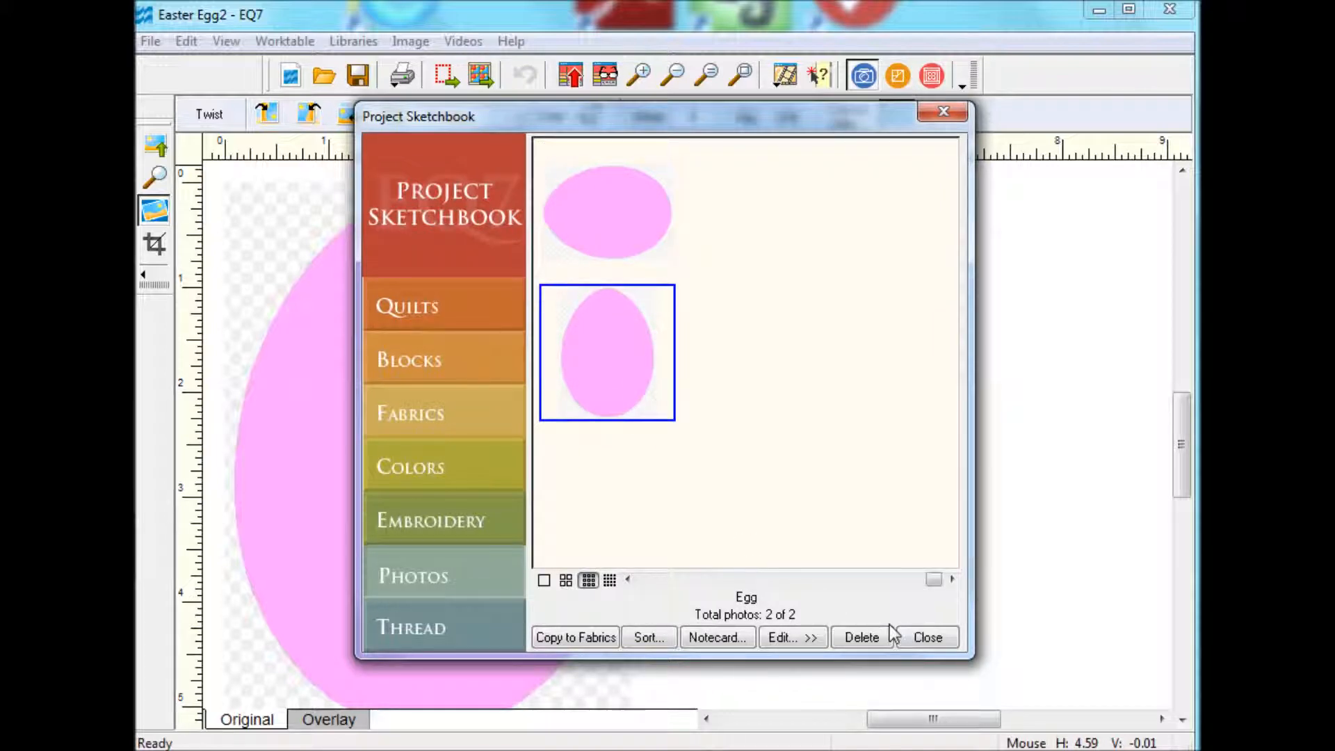
click(814, 639)
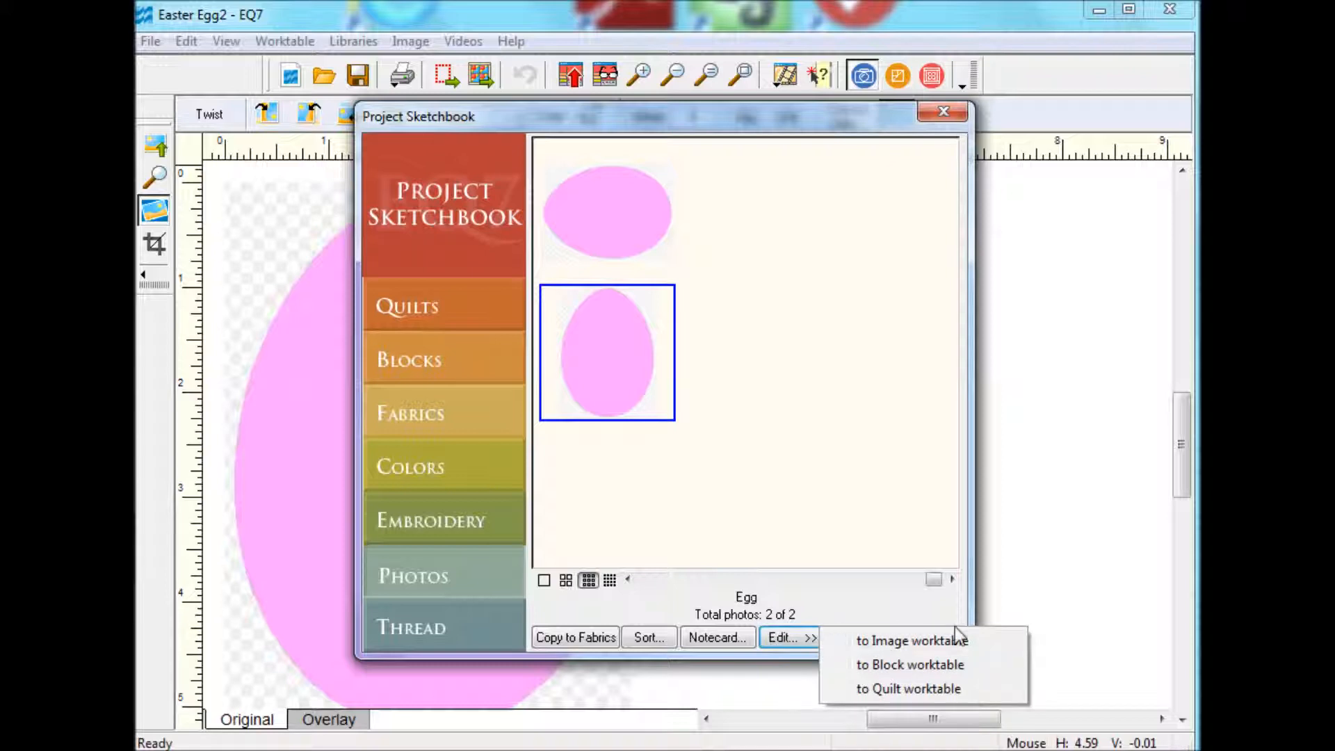
click(957, 673)
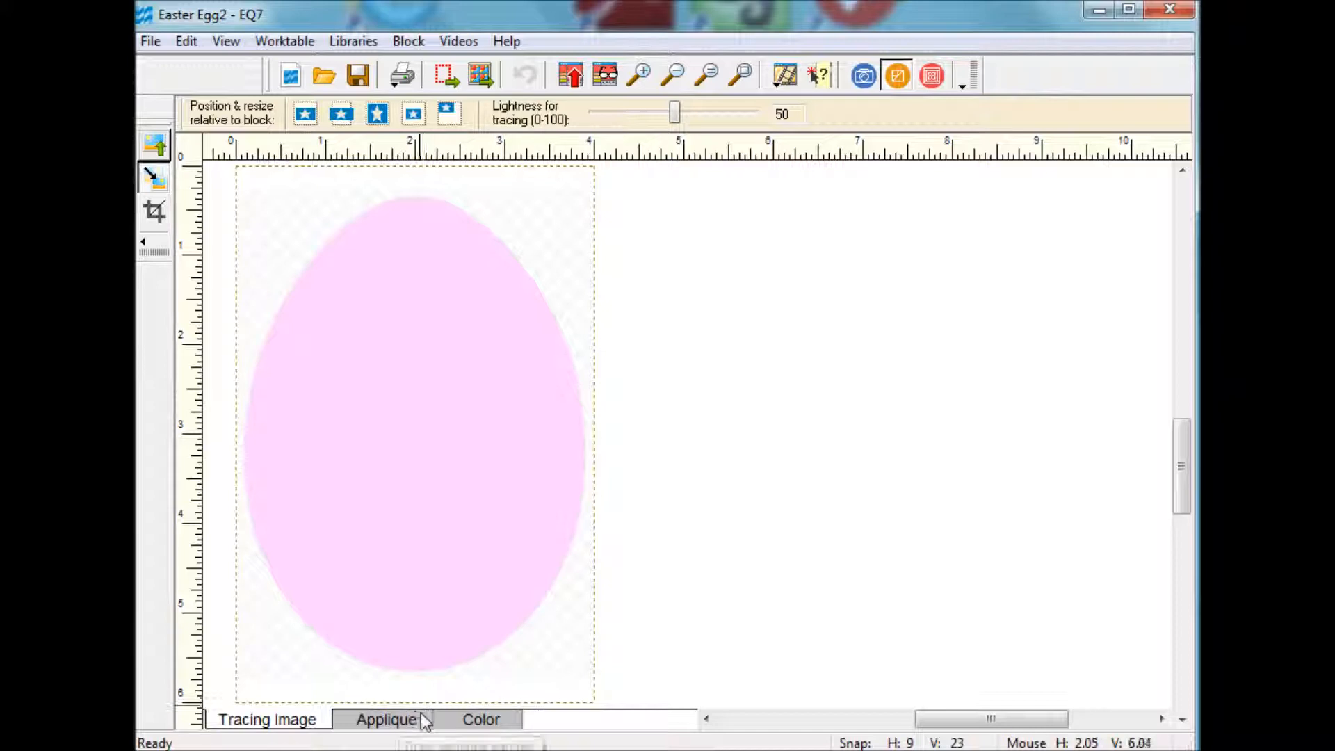
Step: On the applique drawing, trace the egg roughly with a closed outline of four curves, about 4.0 wide by 5.7 high
click(387, 720)
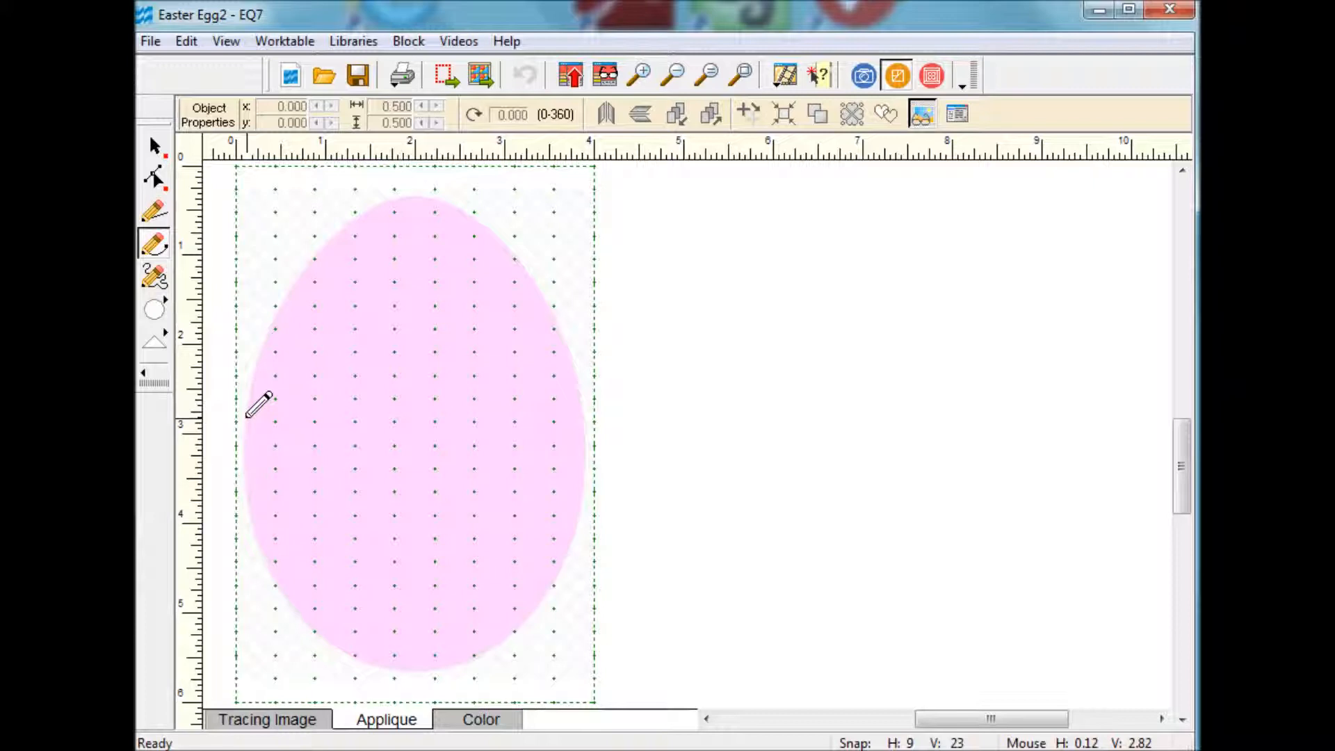
mouse_move(238, 419)
mouse_down()
mouse_move(310, 256)
mouse_move(426, 179)
mouse_move(426, 192)
mouse_move(497, 194)
mouse_move(605, 378)
mouse_move(570, 531)
mouse_move(408, 689)
mouse_move(334, 536)
mouse_move(239, 403)
mouse_move(238, 421)
mouse_up()
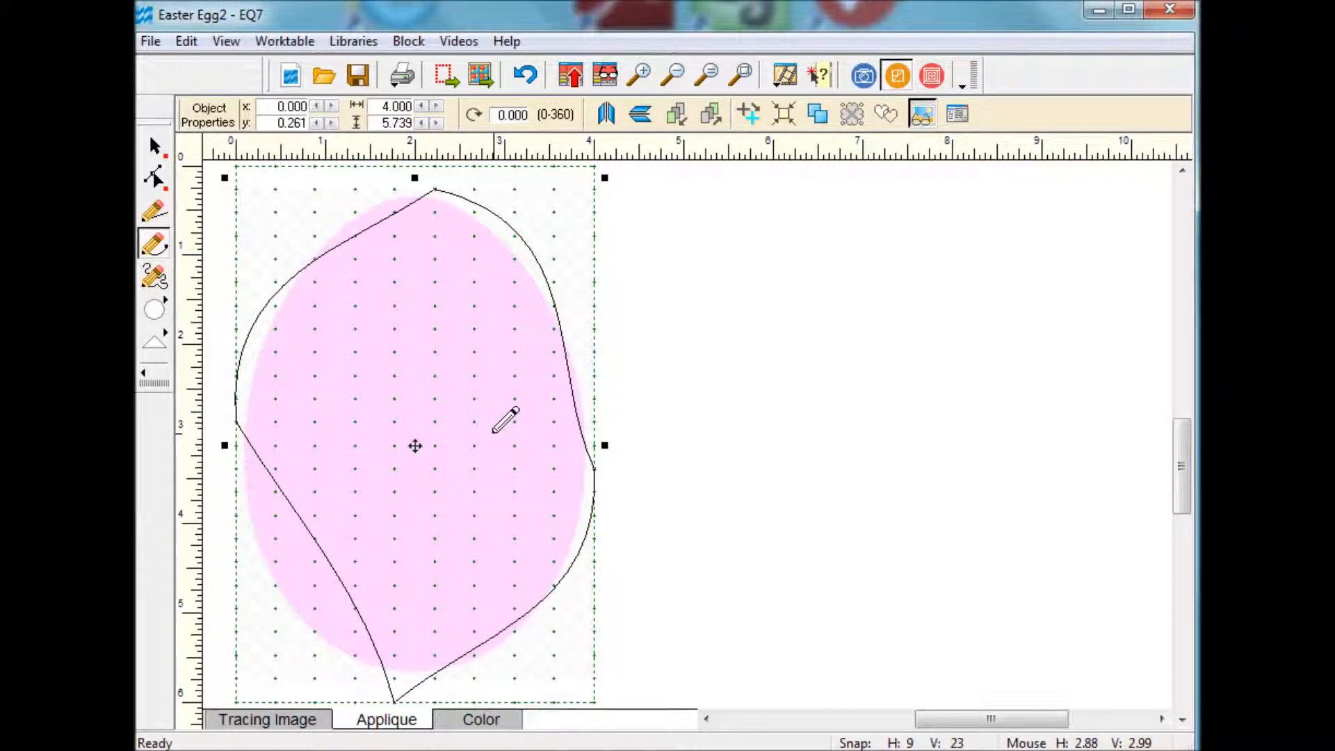
Step: Turn off snapping to grid points, move the outline's left node onto the egg's left edge, and convert it to a smooth node
click(158, 152)
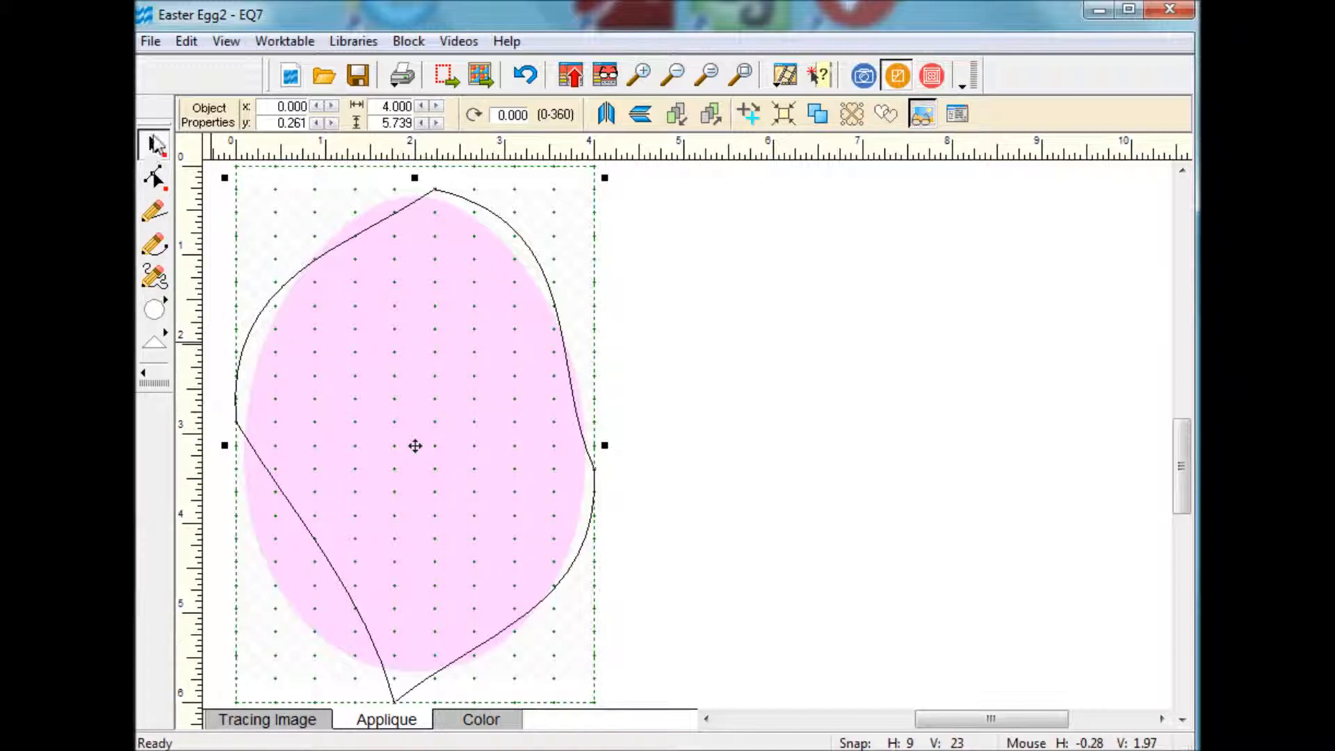
click(549, 708)
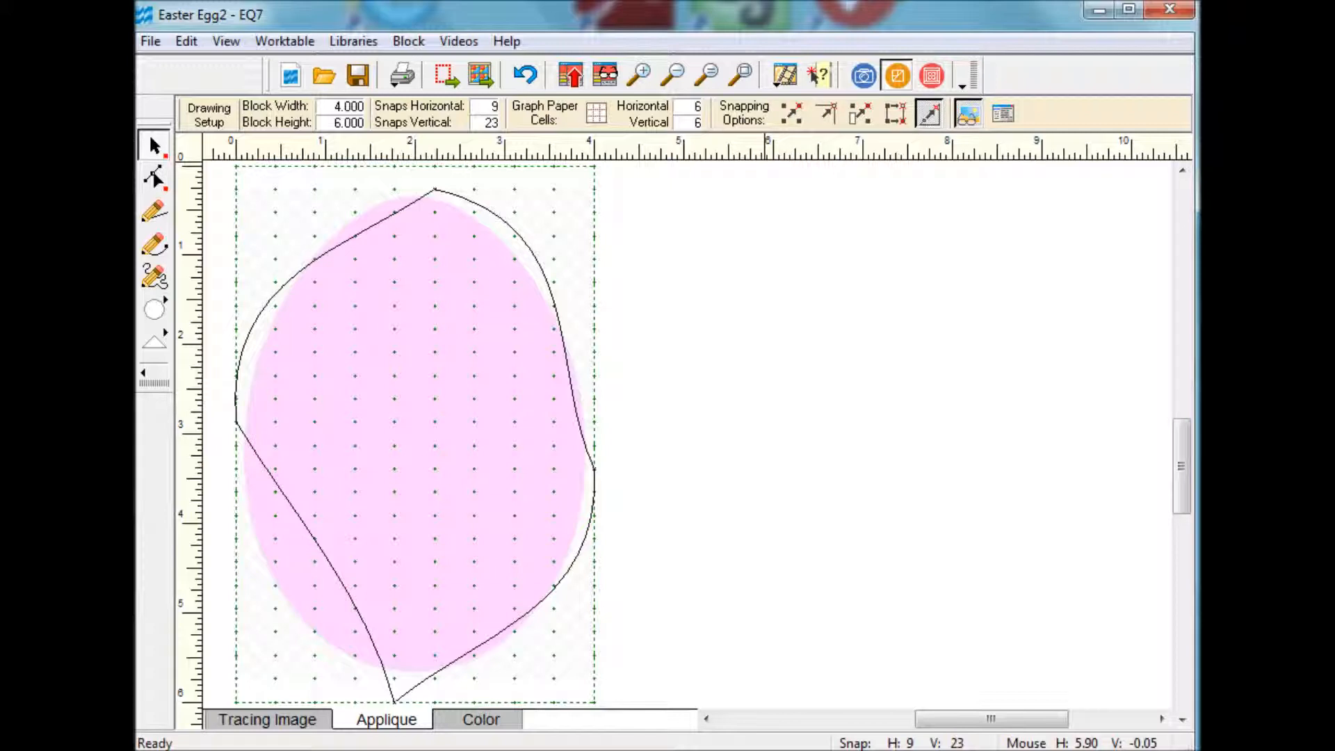
click(161, 181)
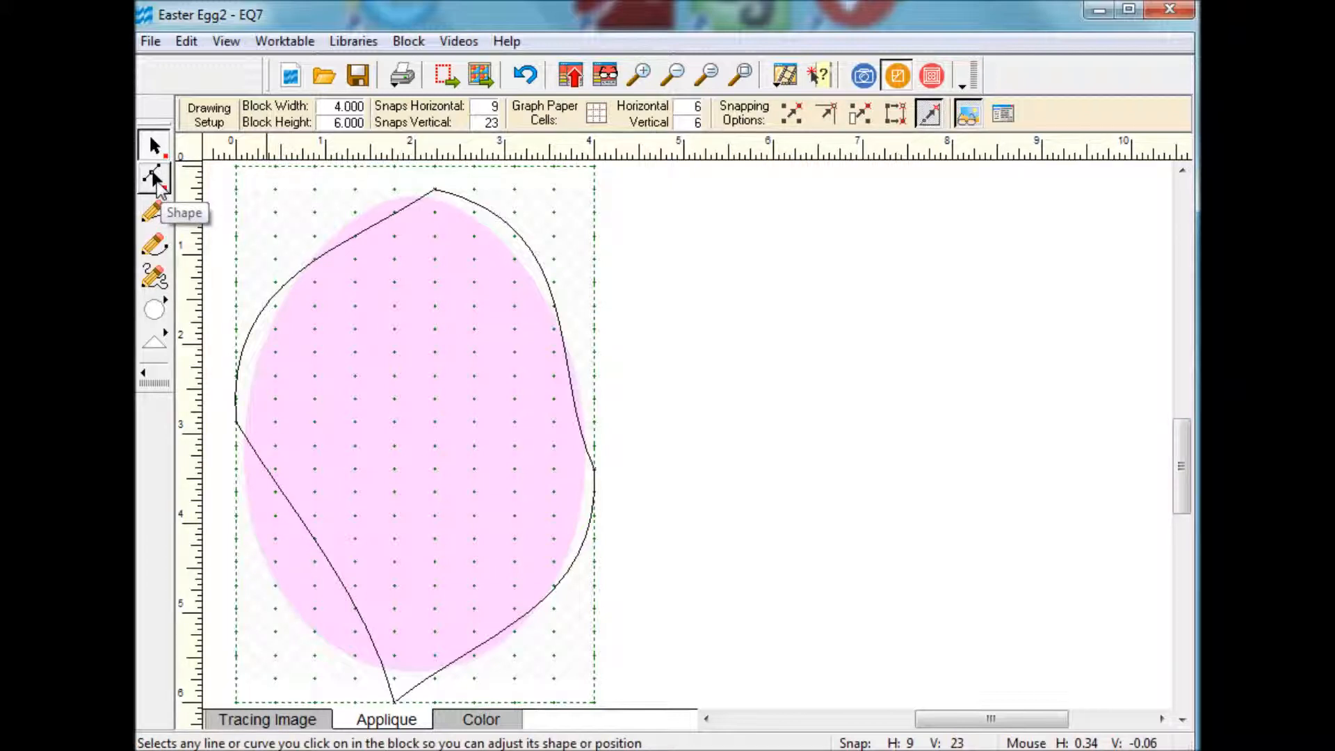
click(159, 184)
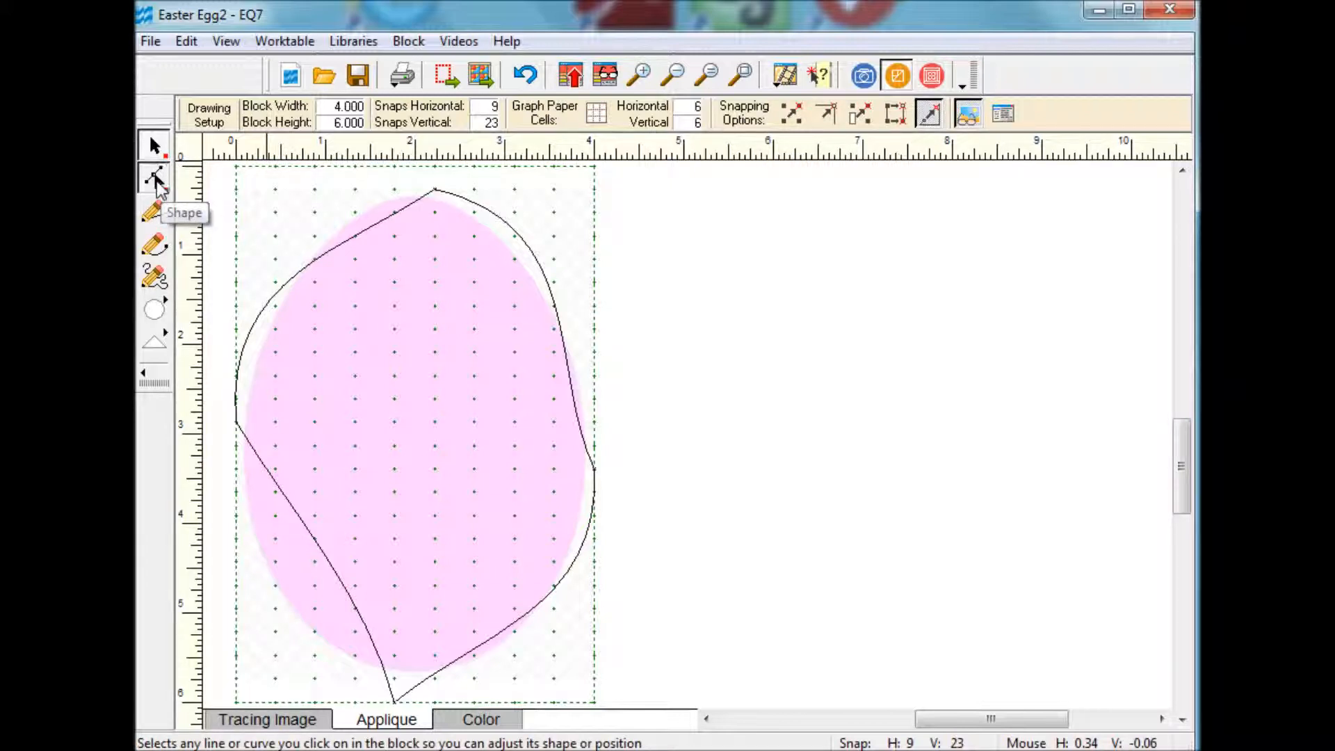
click(239, 429)
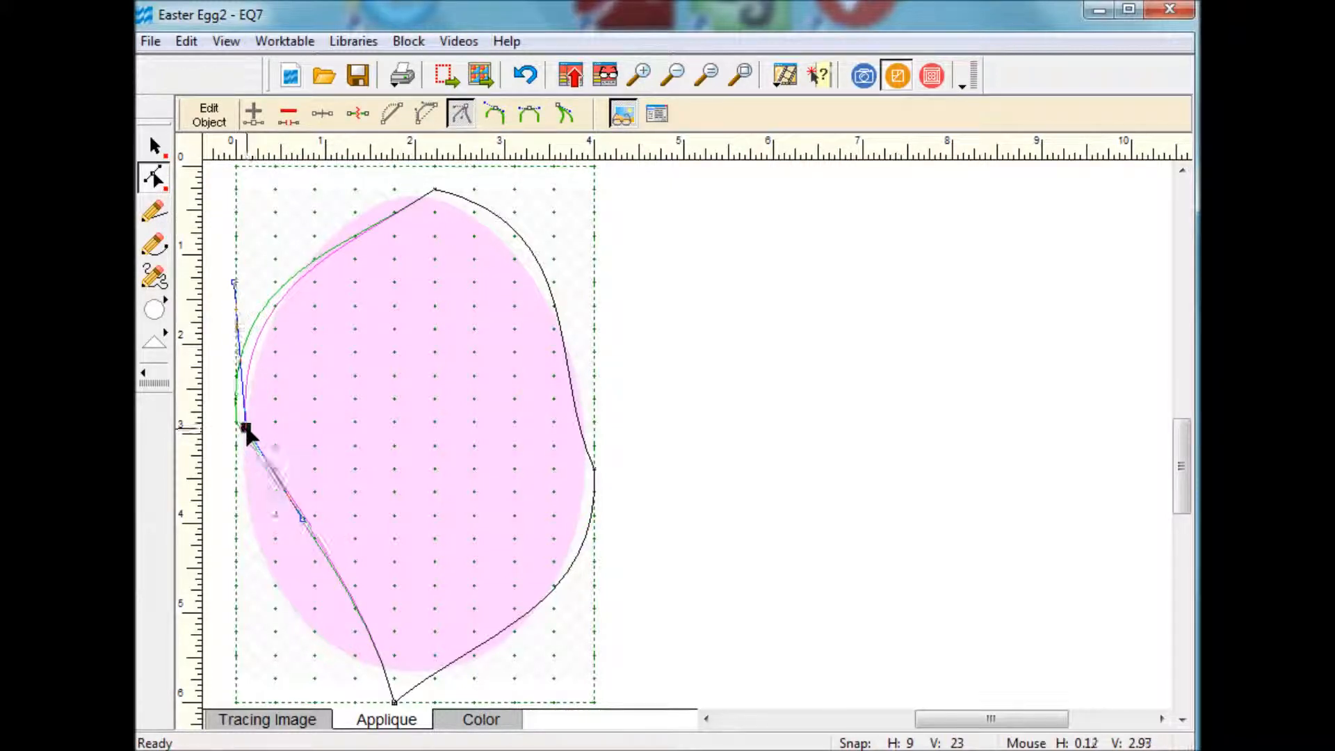
drag(246, 428, 247, 428)
right_click(248, 428)
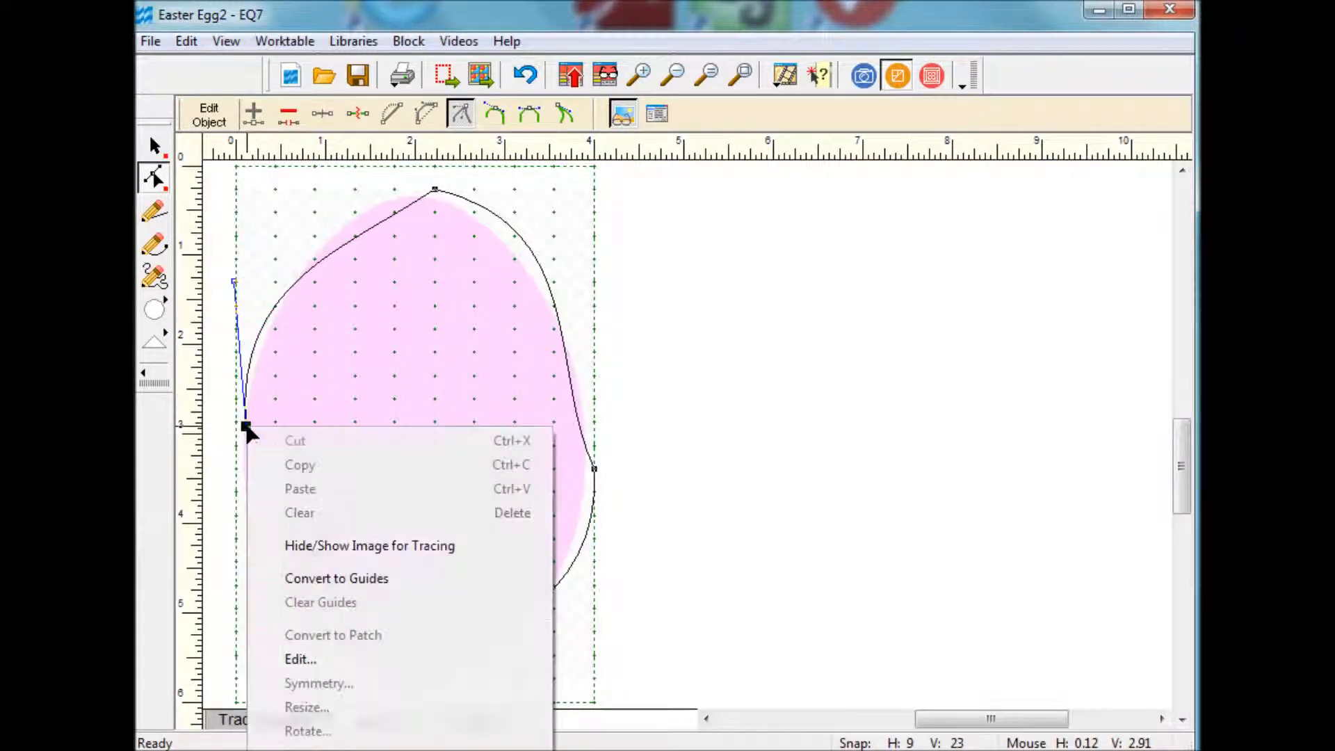
click(302, 661)
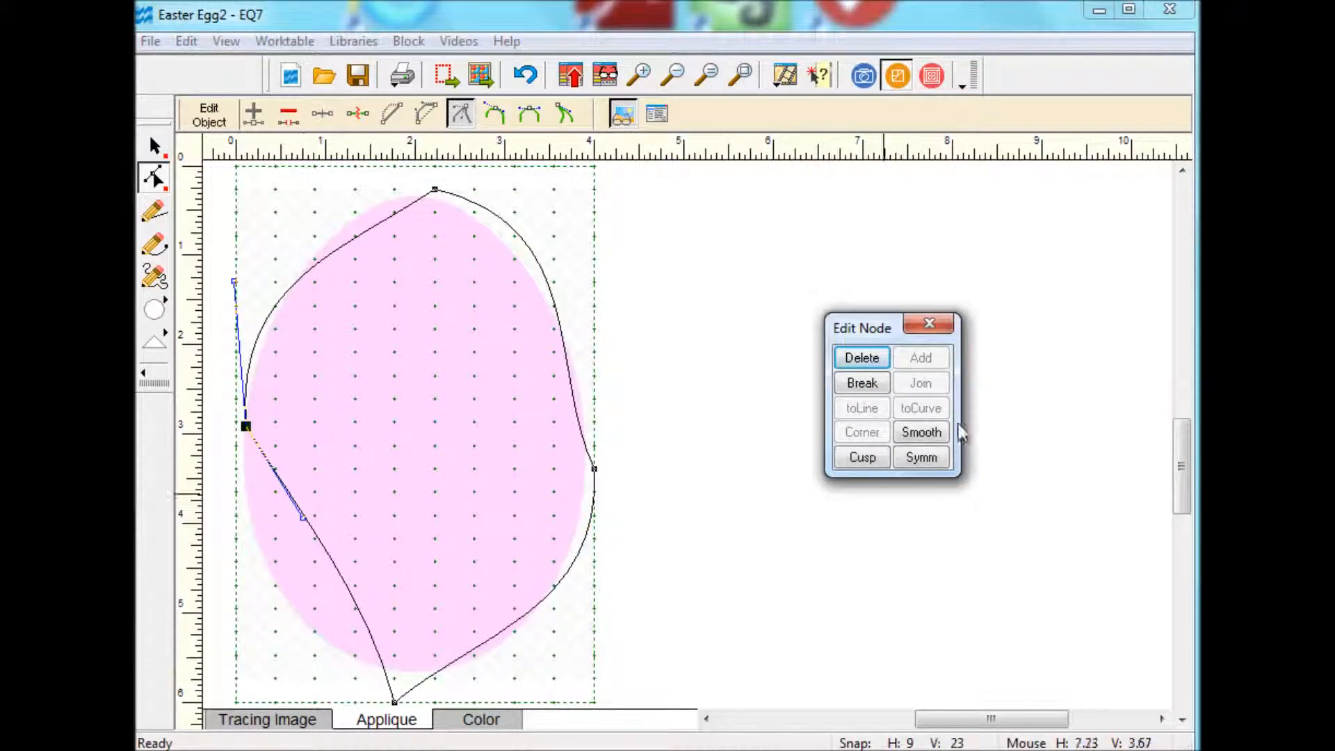
click(922, 432)
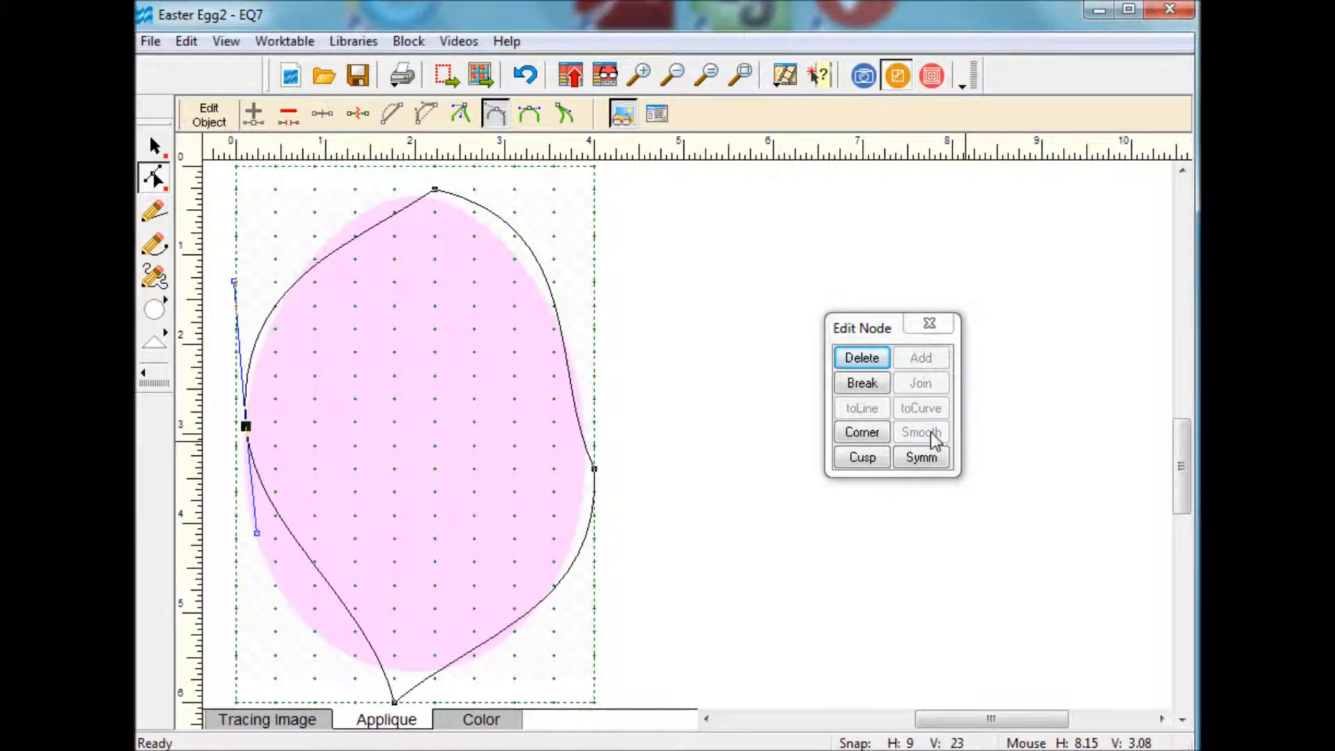
Step: Move the outline's top node onto the top edge of the egg and convert it to a smooth node
click(434, 195)
drag(436, 194, 400, 198)
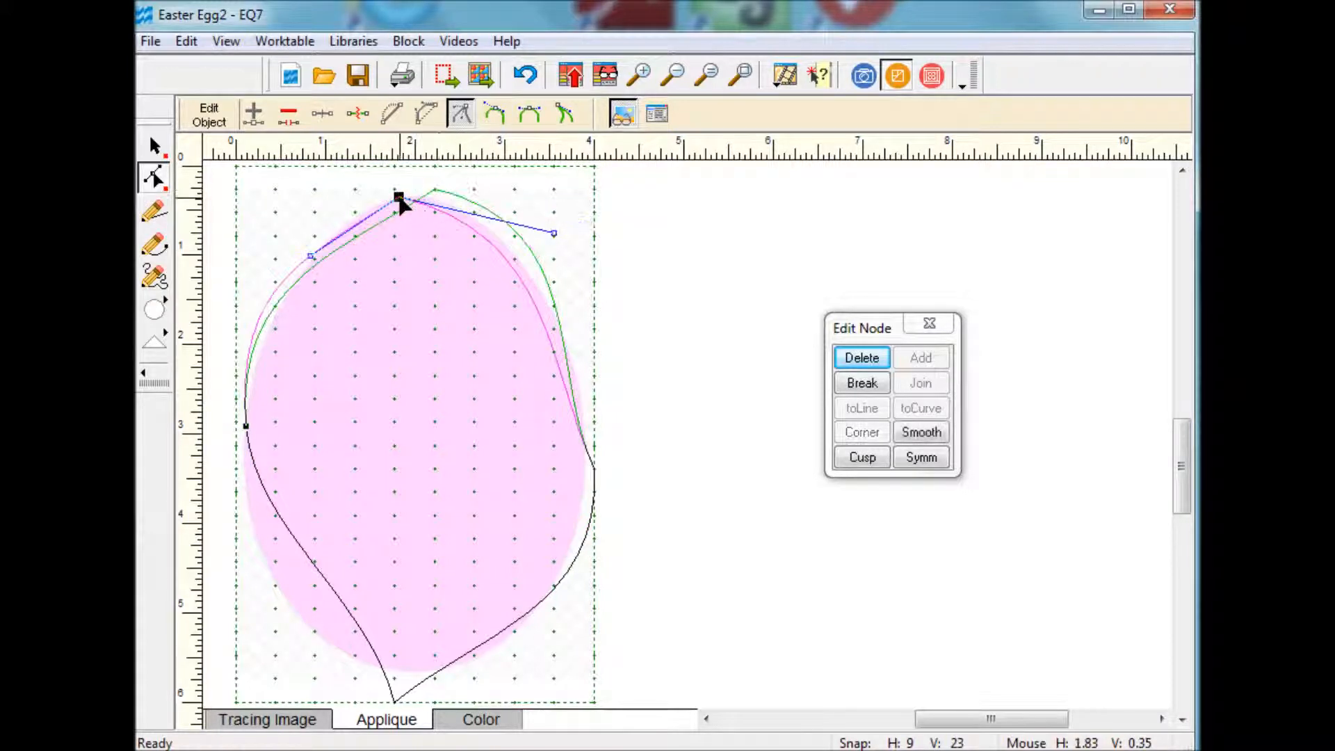
click(921, 433)
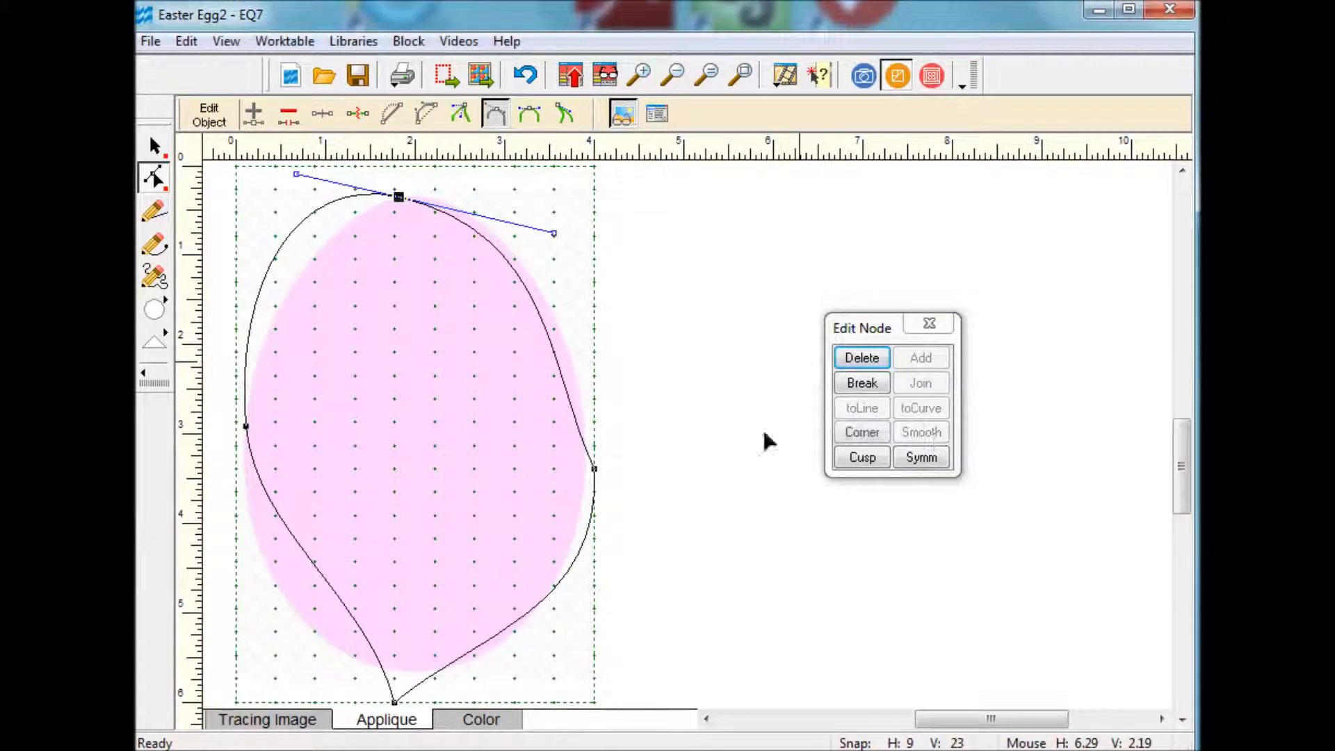
Step: Move the outline's right and bottom nodes onto the egg's edges and convert both to smooth nodes
drag(596, 471, 585, 436)
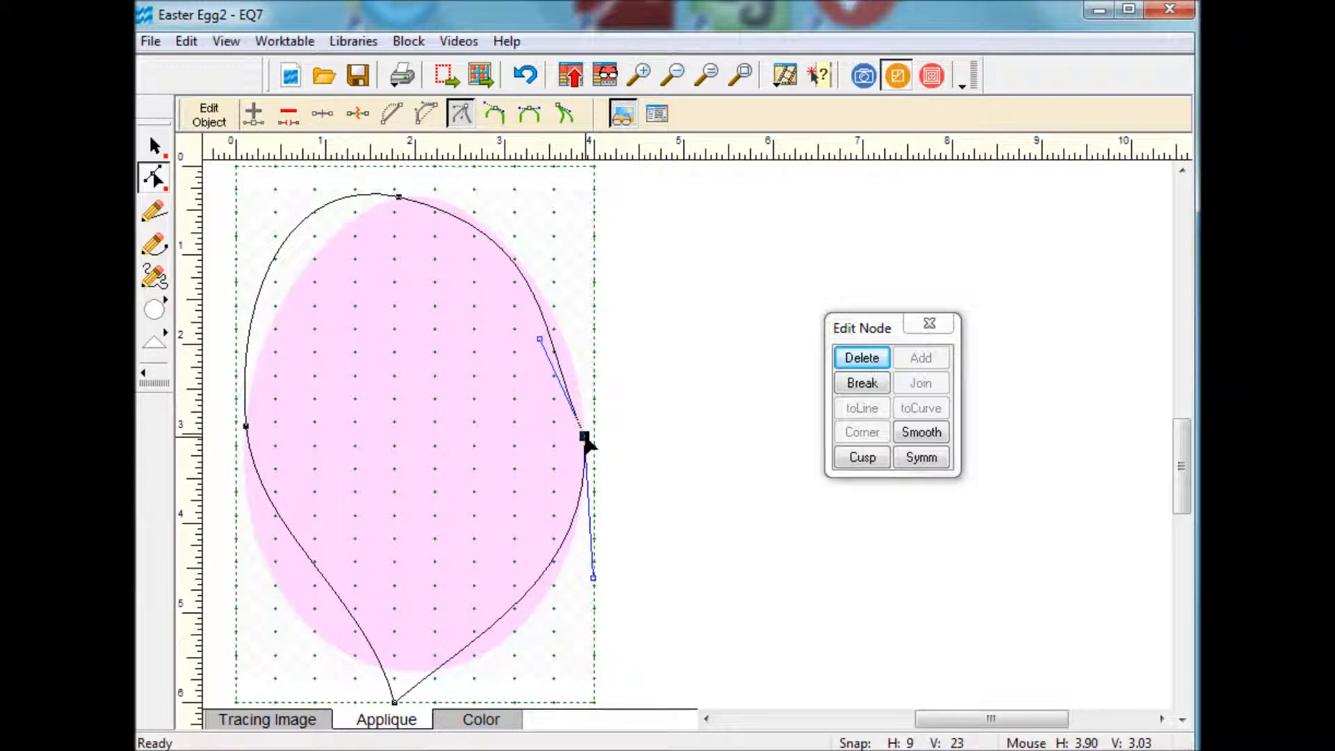
click(921, 433)
drag(394, 702, 408, 677)
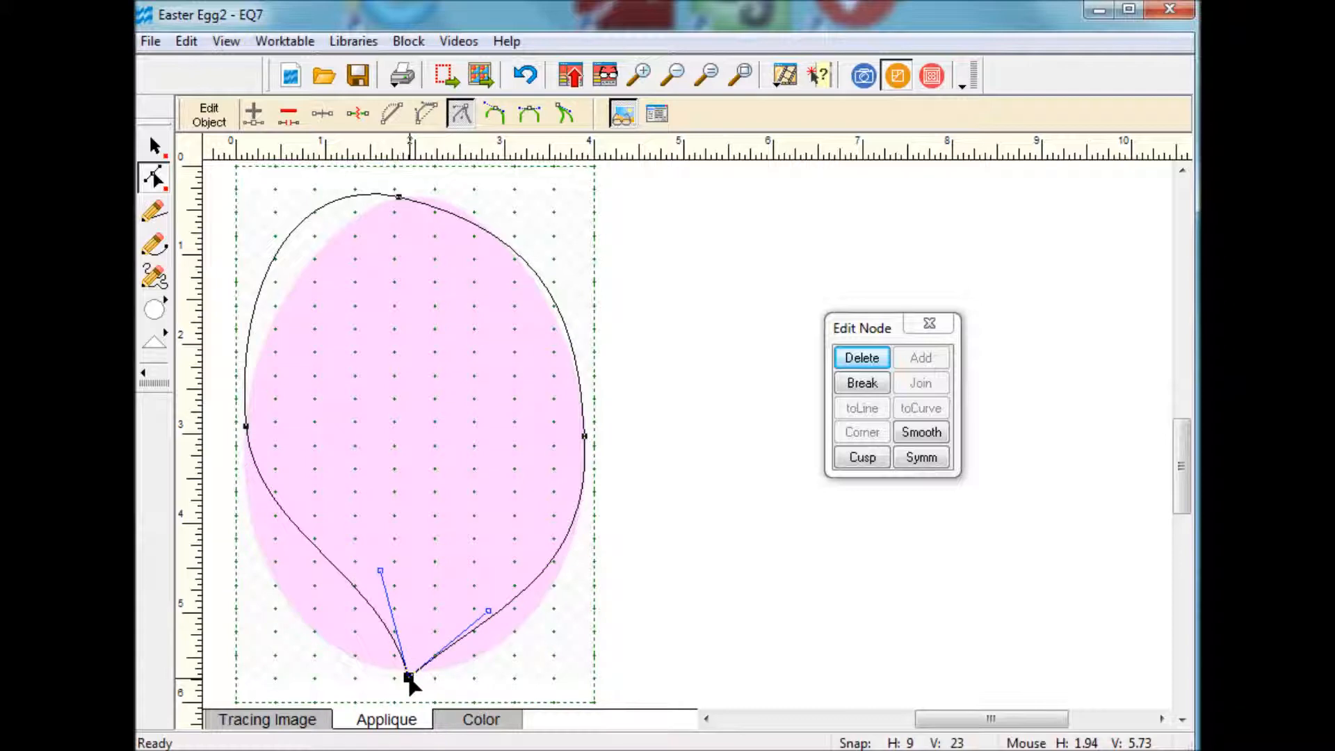
click(922, 432)
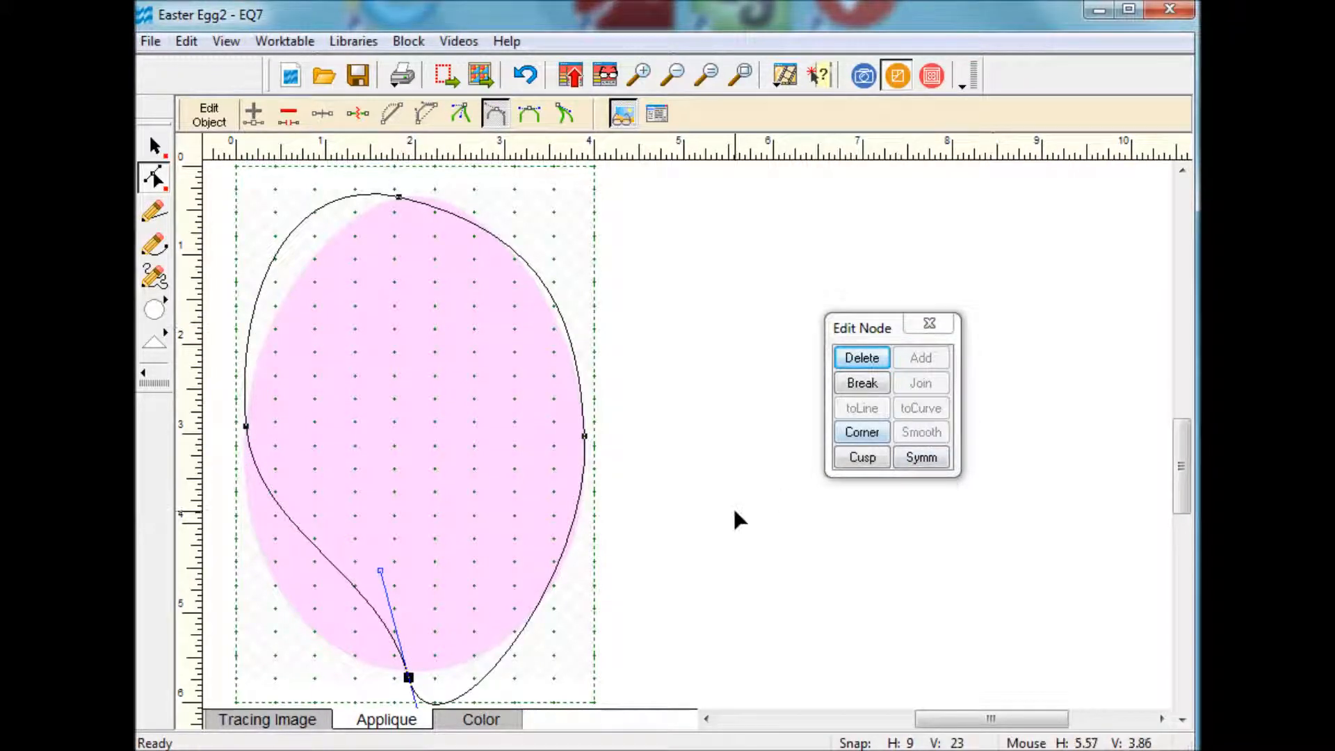
Step: Adjust the curve handles of the outline's left node so the adjoining curves follow the egg's left side
click(248, 427)
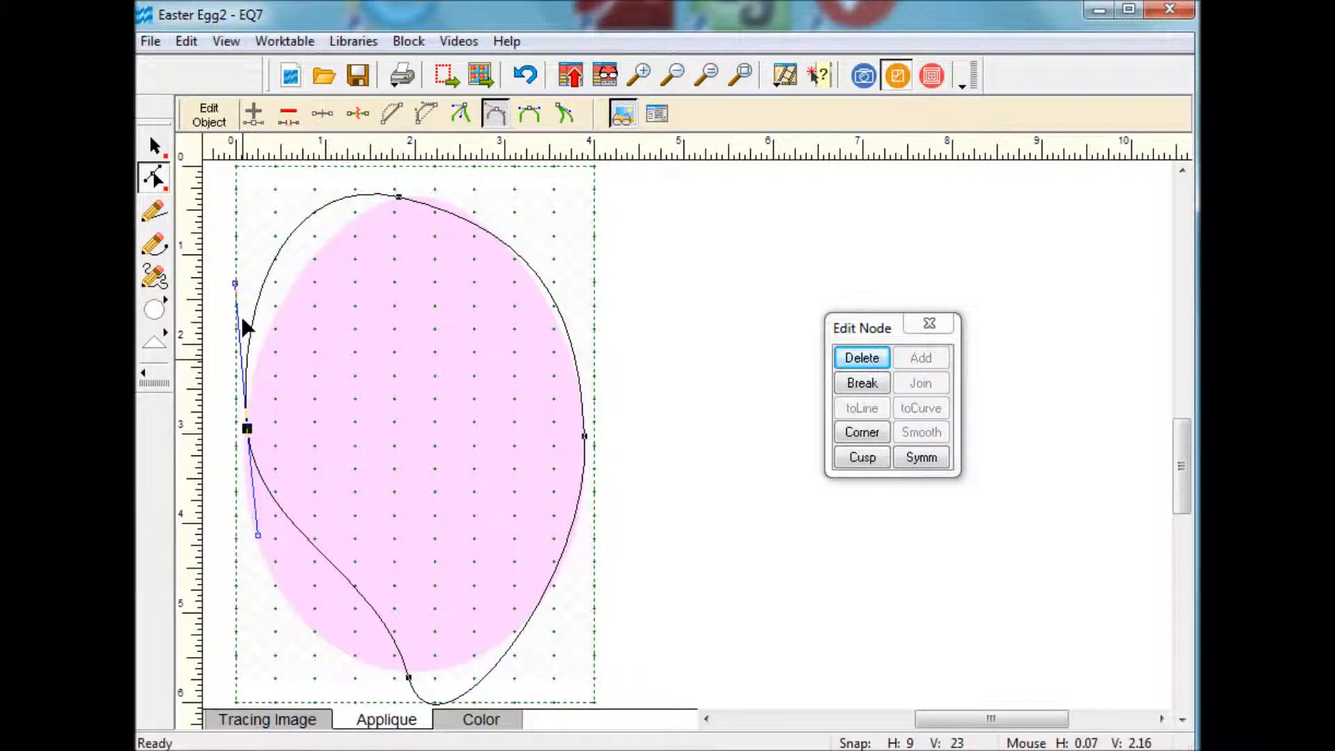
drag(237, 285, 247, 351)
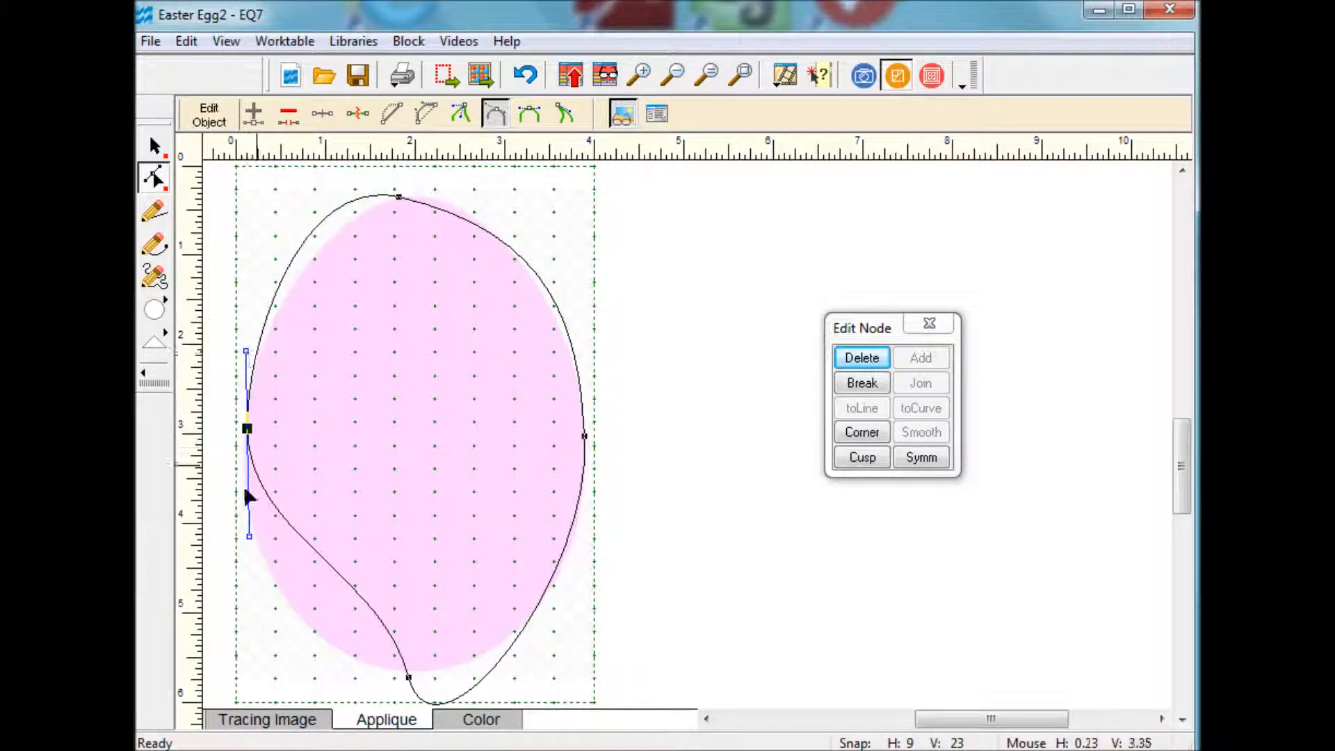
mouse_move(240, 535)
mouse_down()
mouse_move(252, 541)
mouse_move(243, 520)
mouse_up()
Step: Reposition the outline's bottom node on the egg's lower edge and angle its handles to fit the rounded base
drag(407, 675, 399, 671)
drag(366, 564, 259, 640)
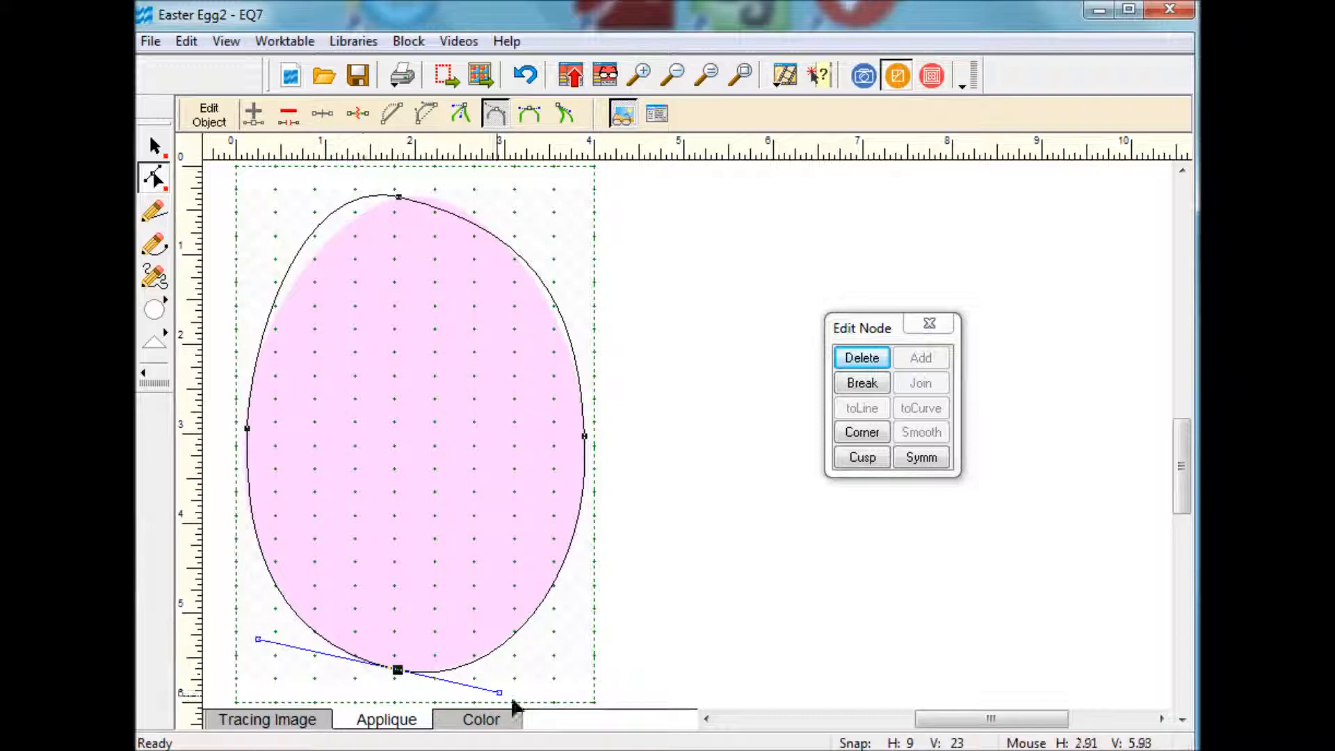
click(252, 644)
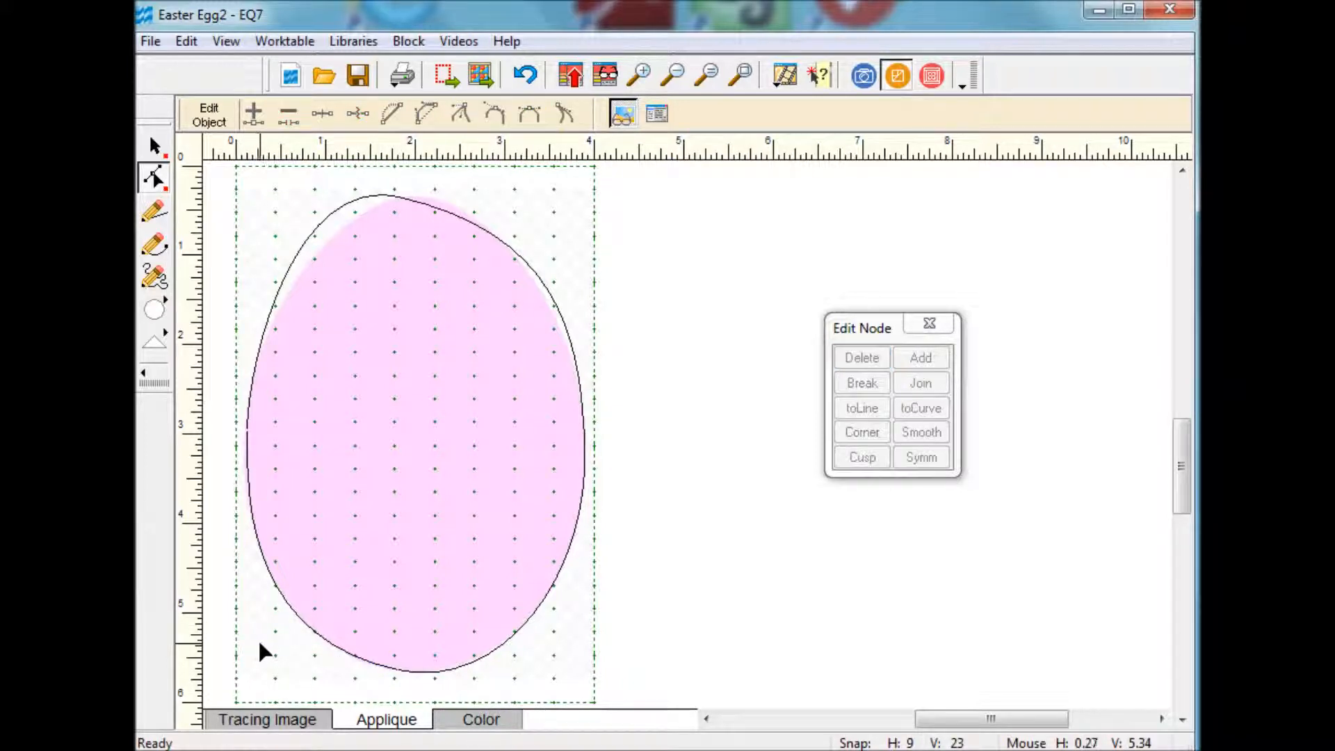
click(398, 671)
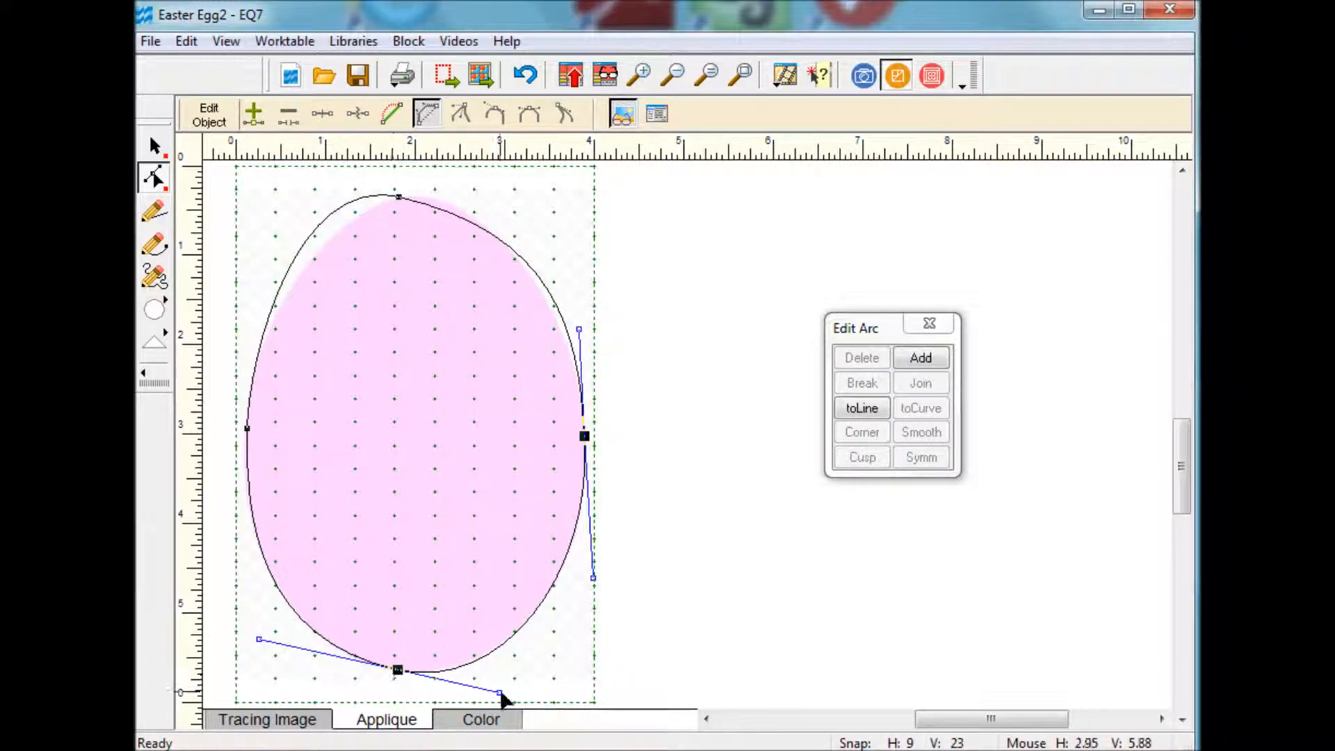
drag(497, 690, 497, 688)
drag(399, 670, 404, 670)
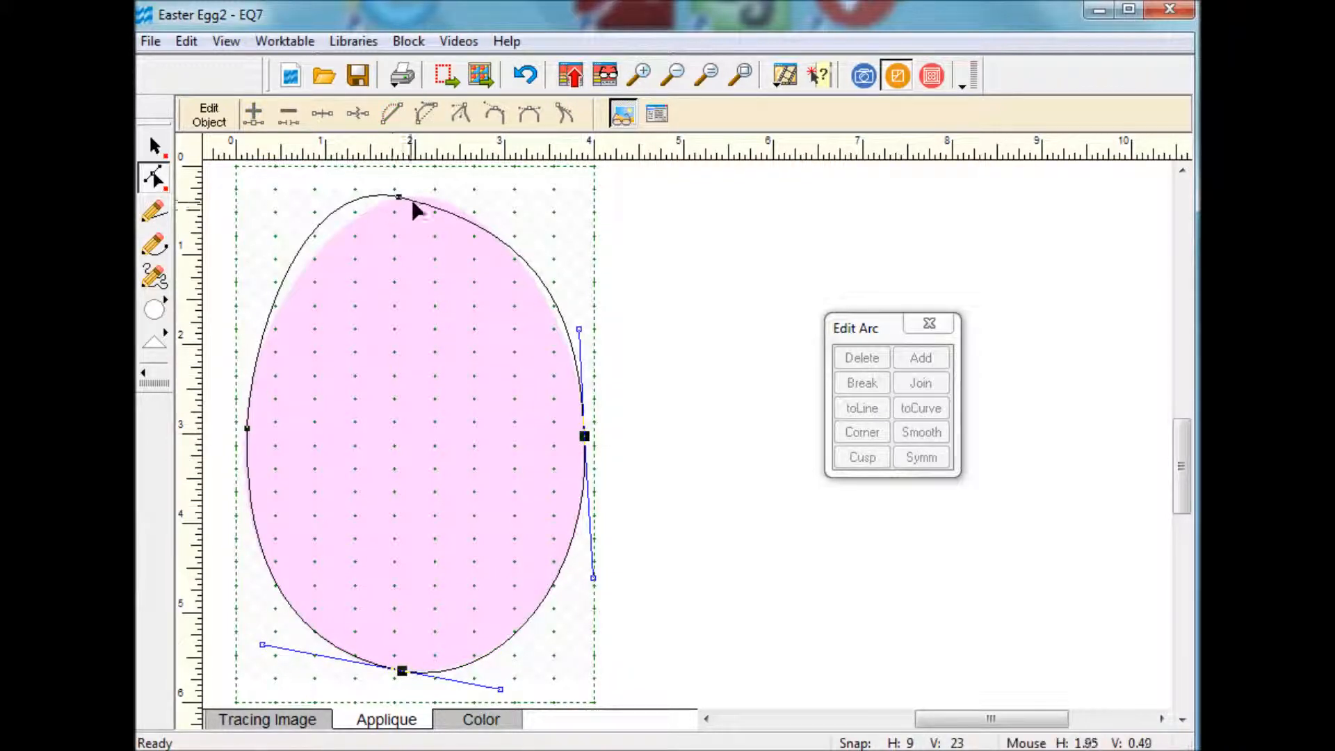
Step: Shift the outline's top node to the egg's peak and adjust both of its handles to fit the upper curves
drag(397, 199, 415, 197)
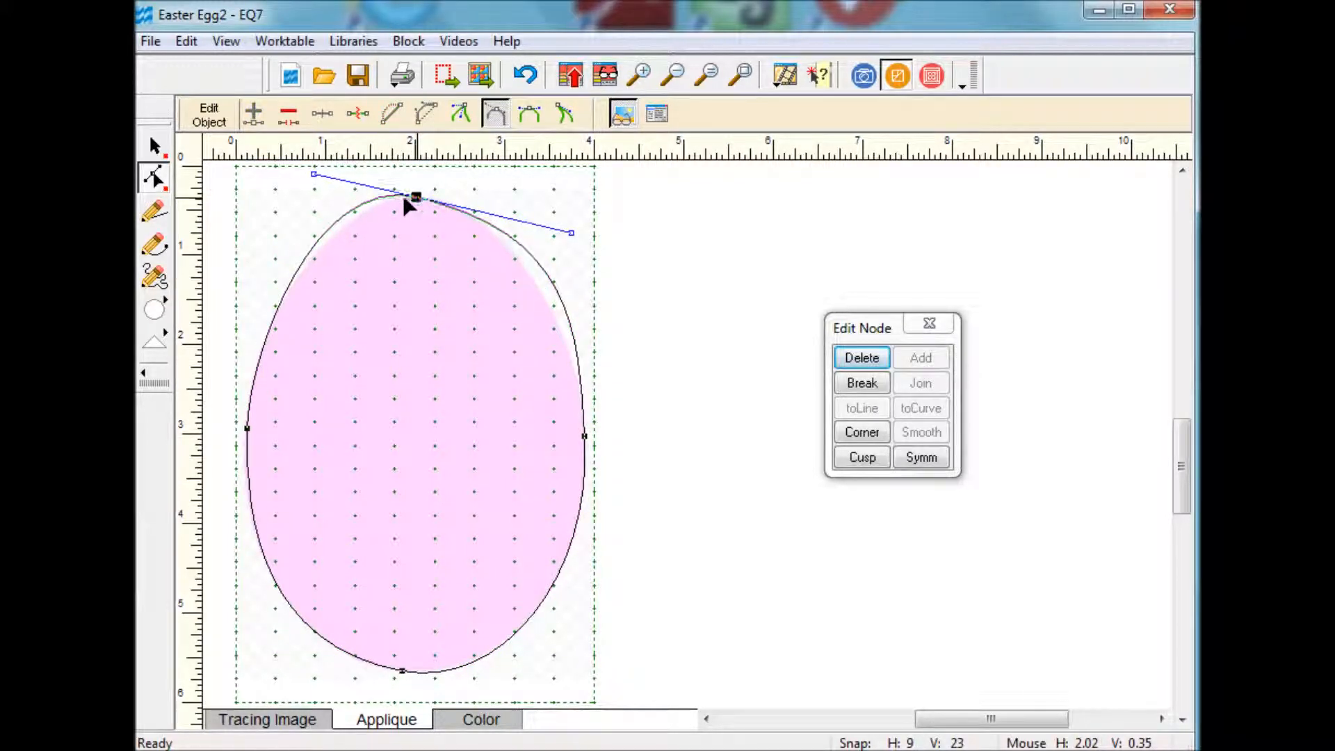
drag(321, 182, 331, 186)
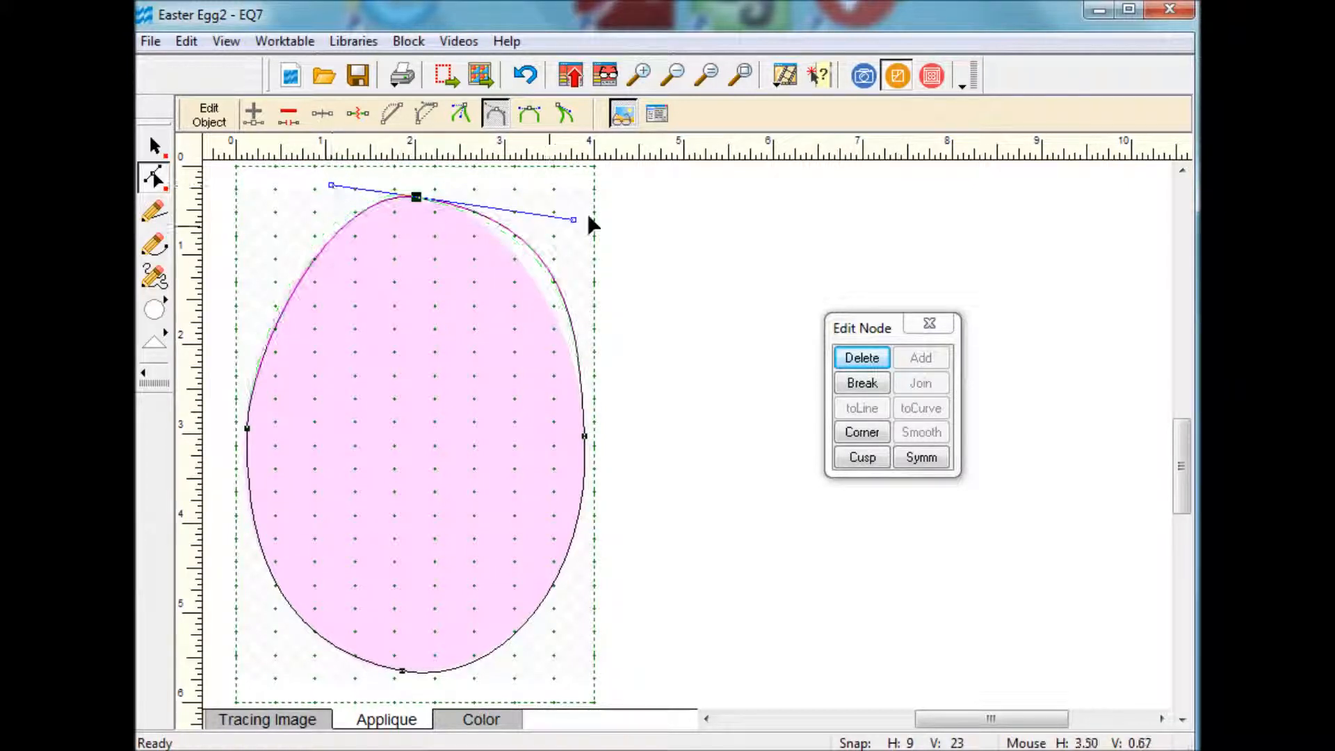
drag(574, 221, 518, 222)
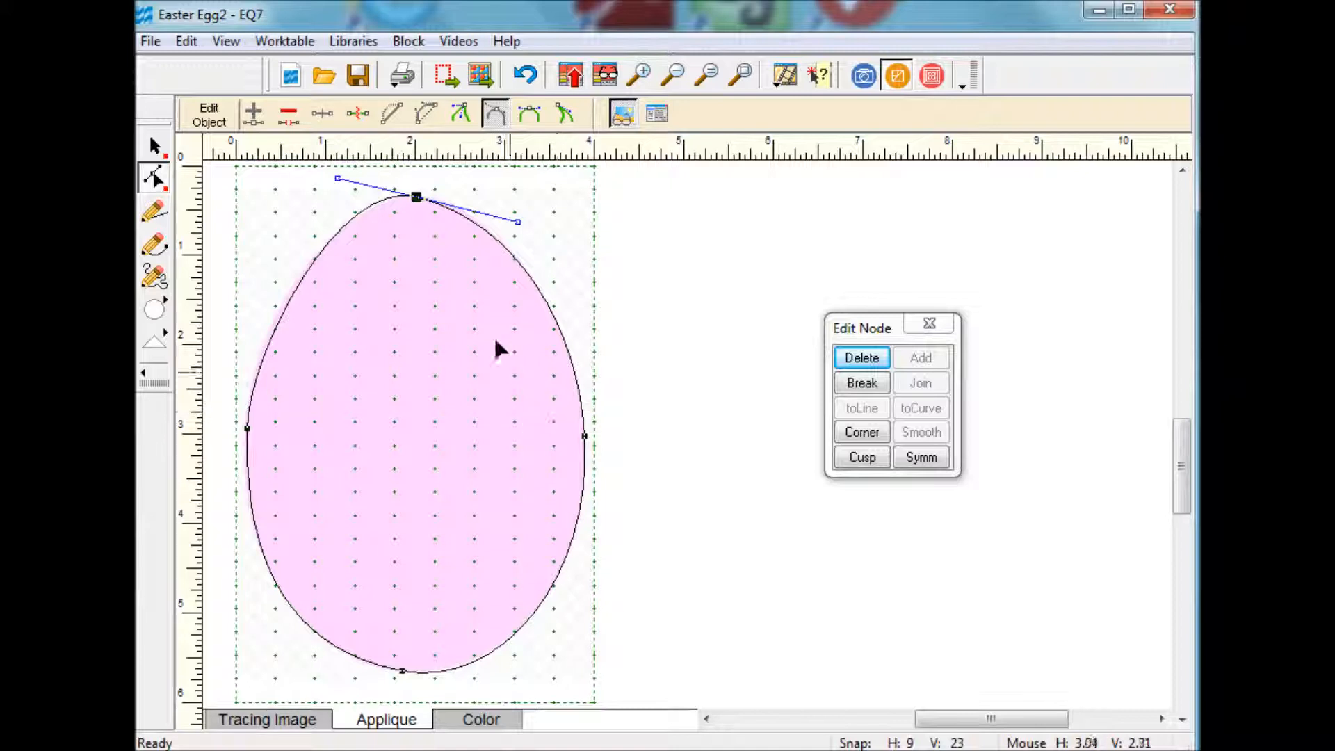
drag(339, 179, 326, 180)
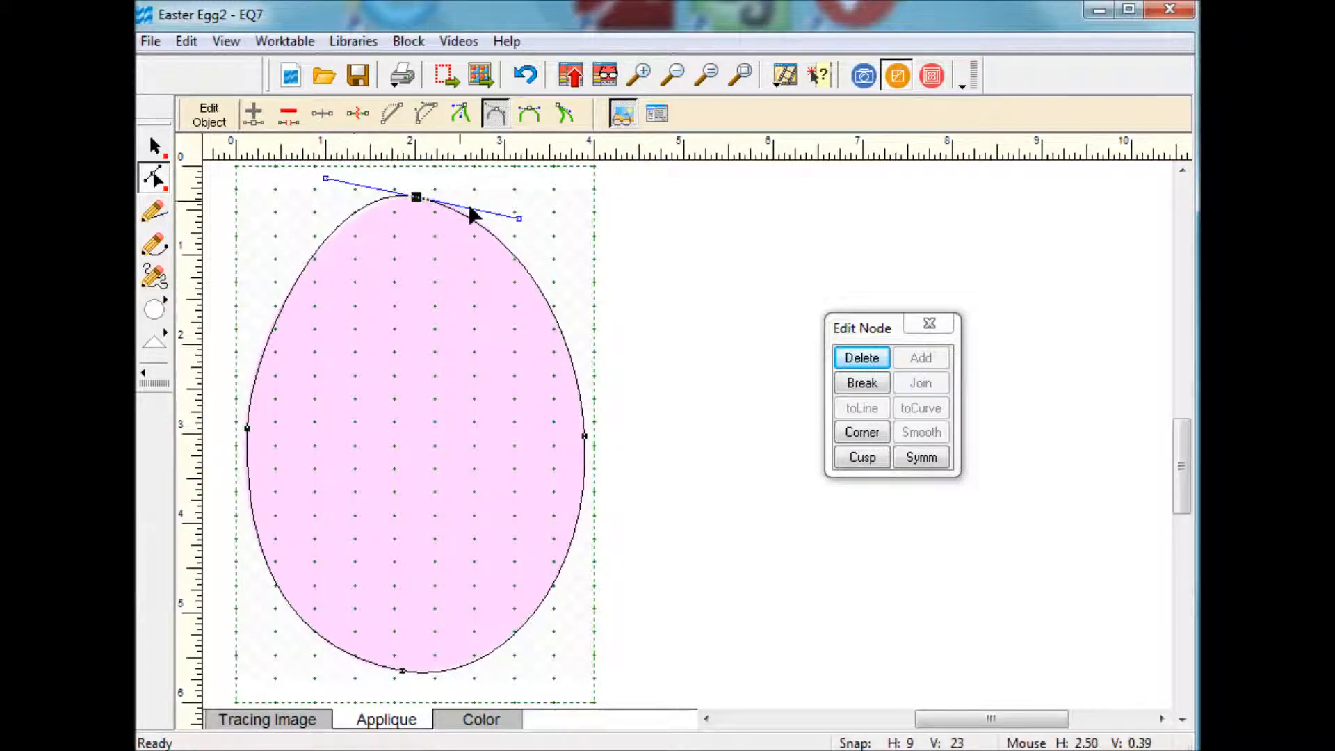
drag(519, 218, 518, 208)
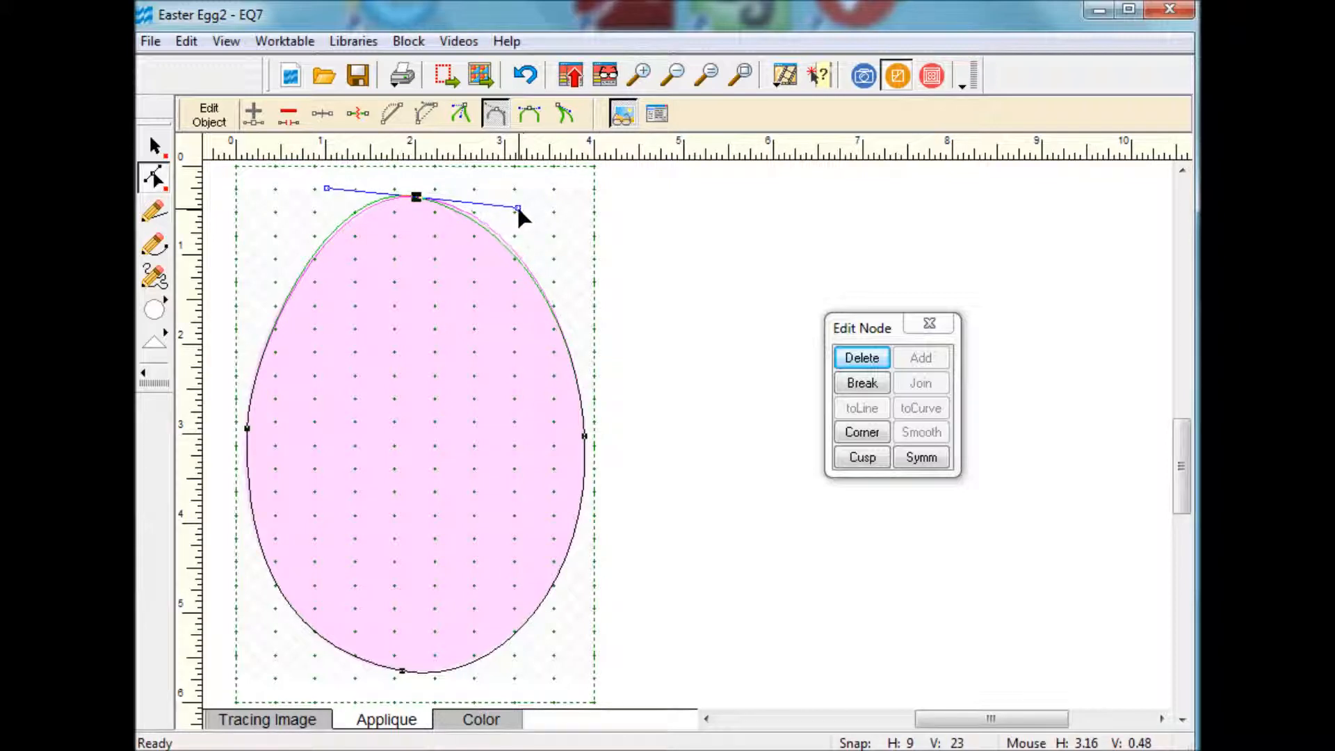
Step: Hide the tracing image and show the finished egg outline as a patch on the Color layer
click(622, 113)
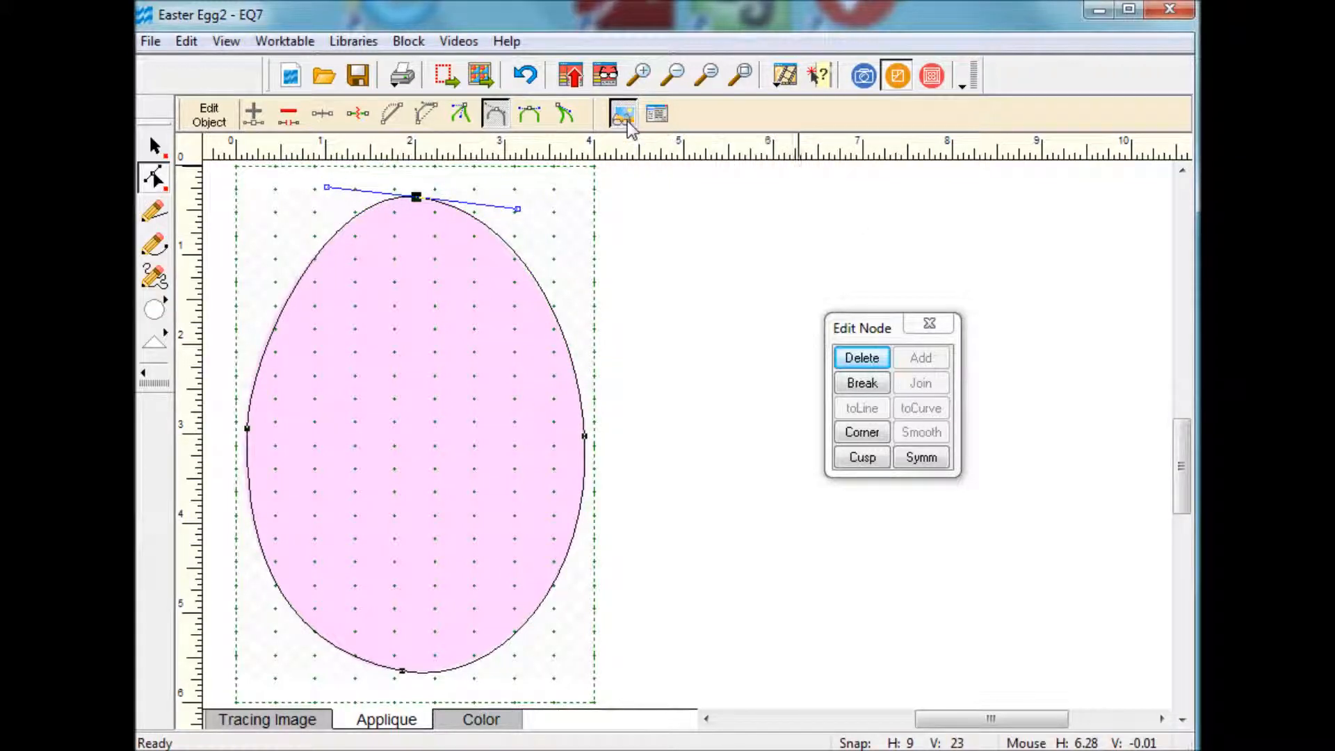
click(658, 336)
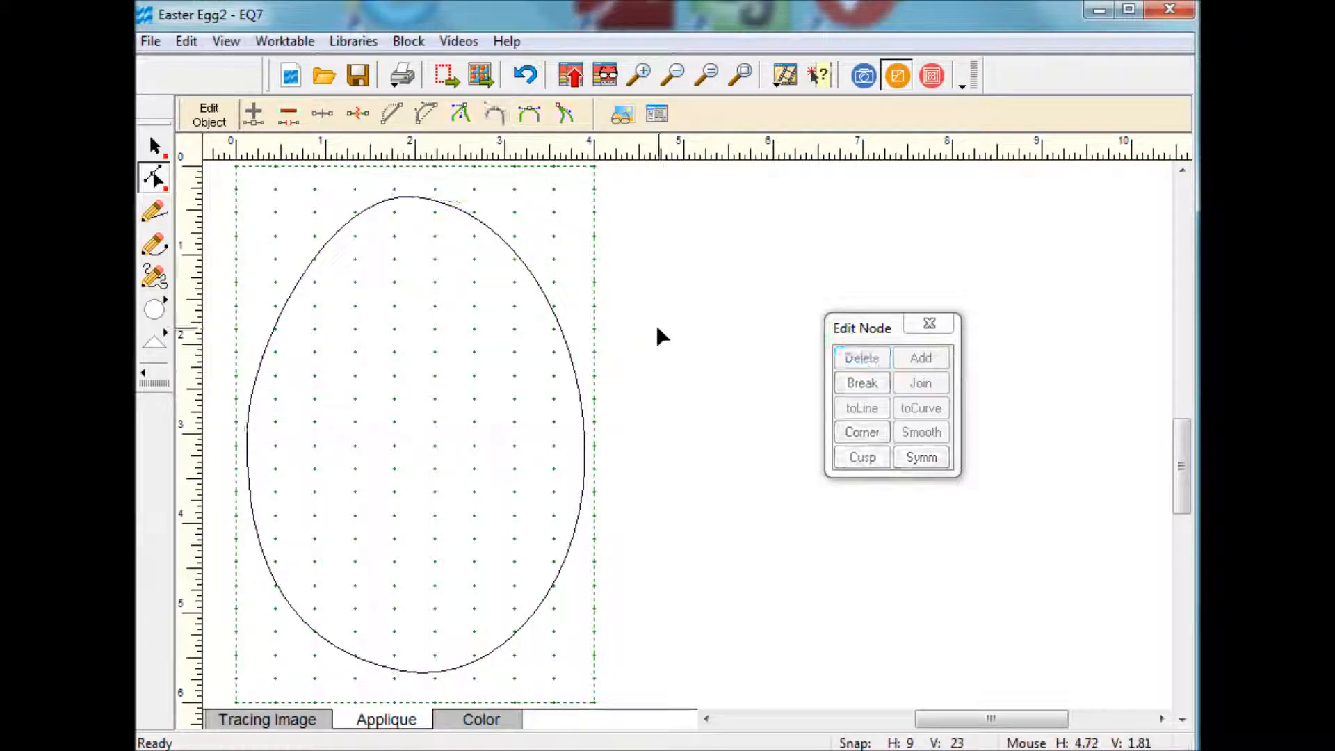
click(478, 721)
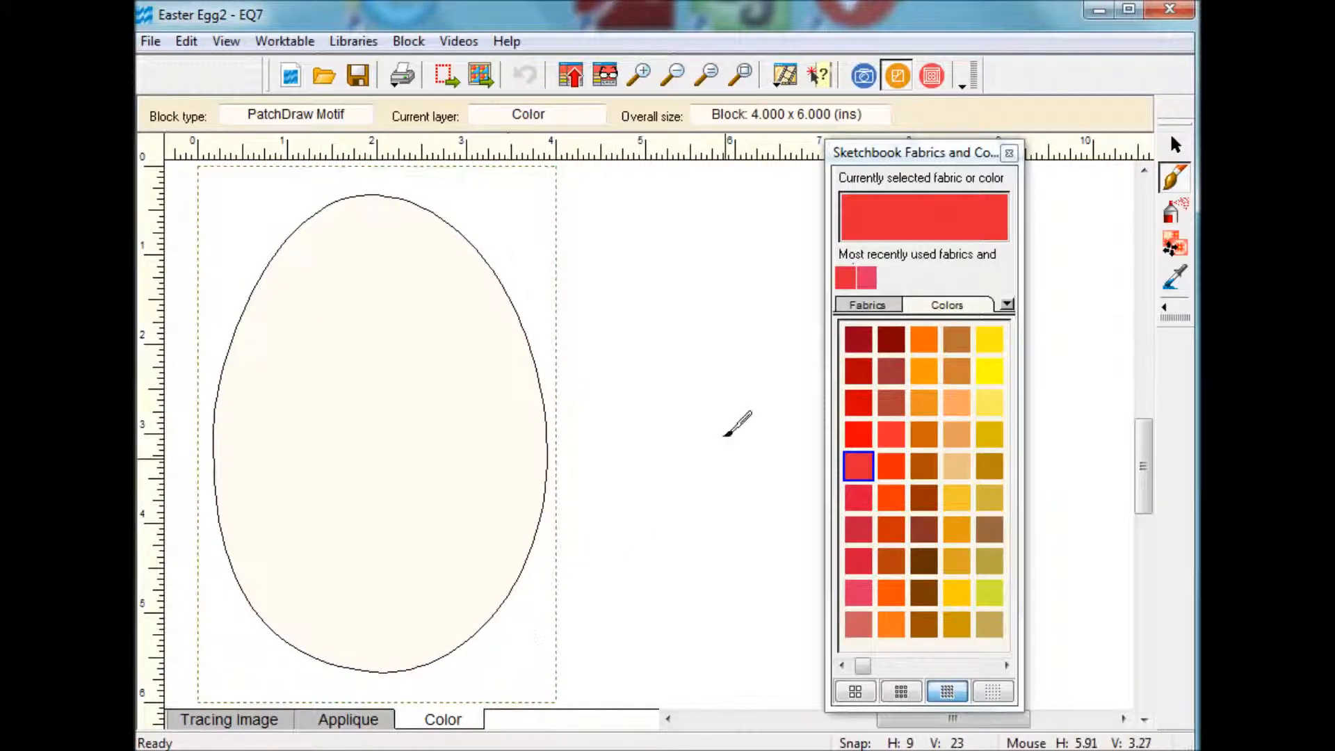
Step: On the applique drawing, set the snaps to 8 horizontal and 12 vertical and turn on snapping to grid points
click(355, 719)
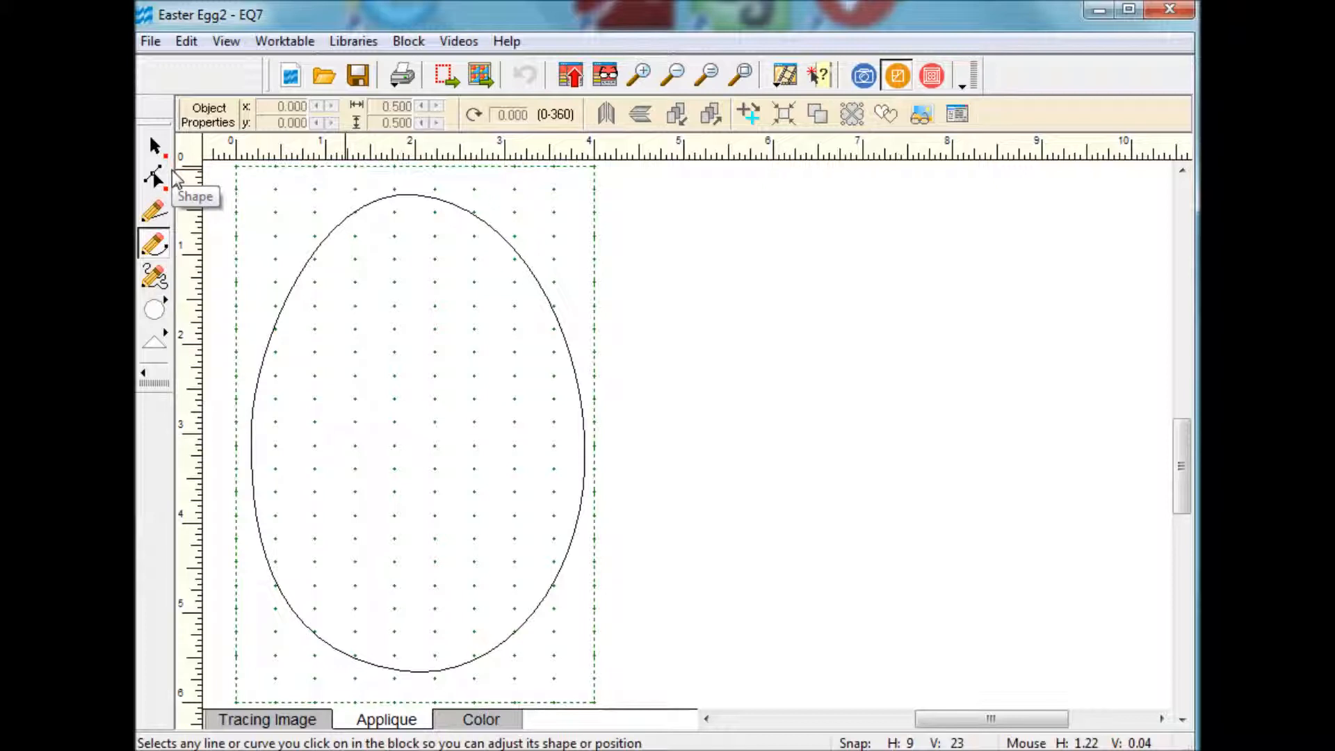
click(153, 145)
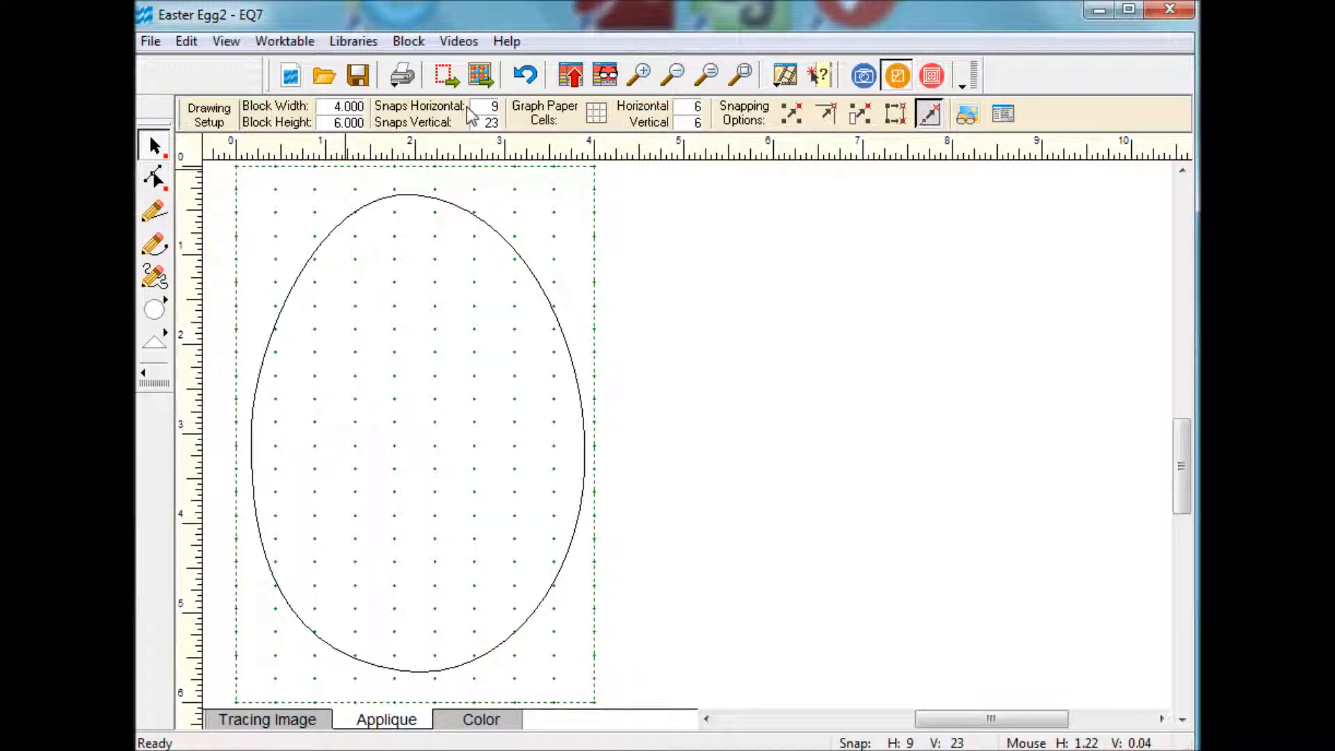
double_click(504, 107)
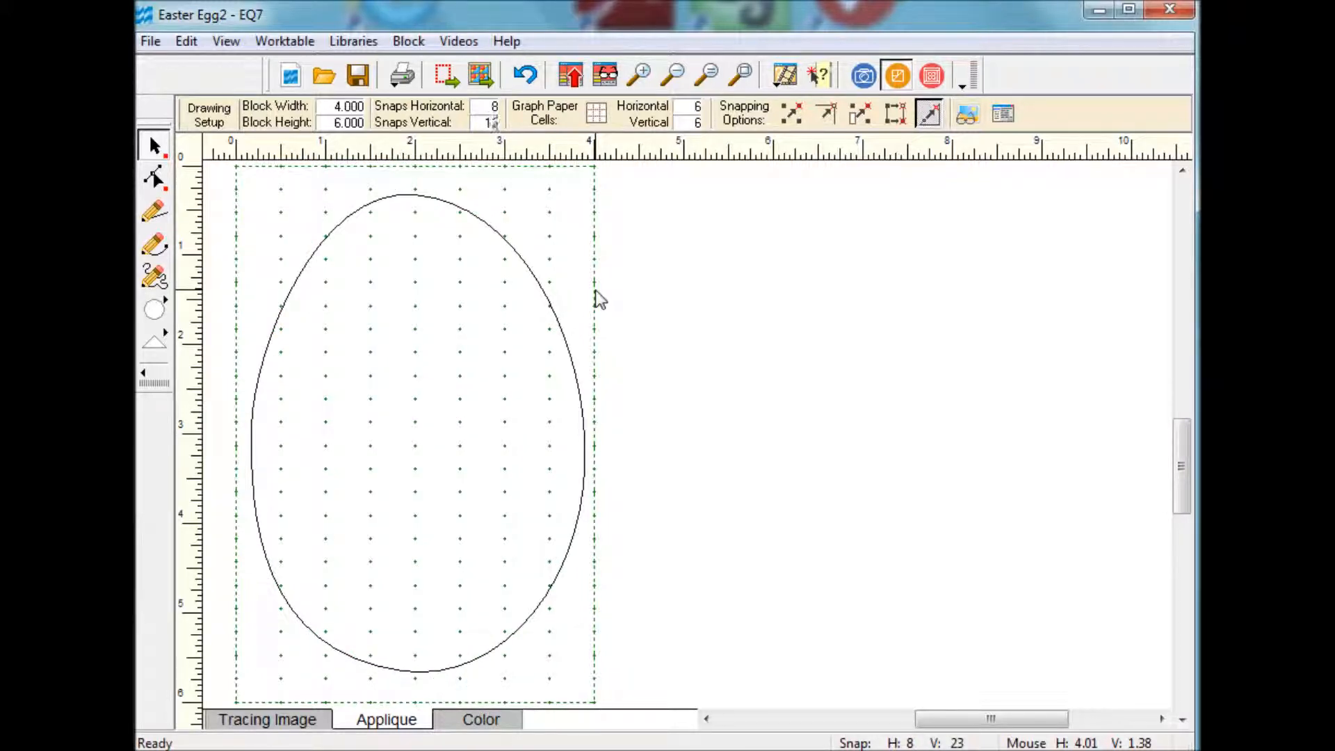
click(791, 125)
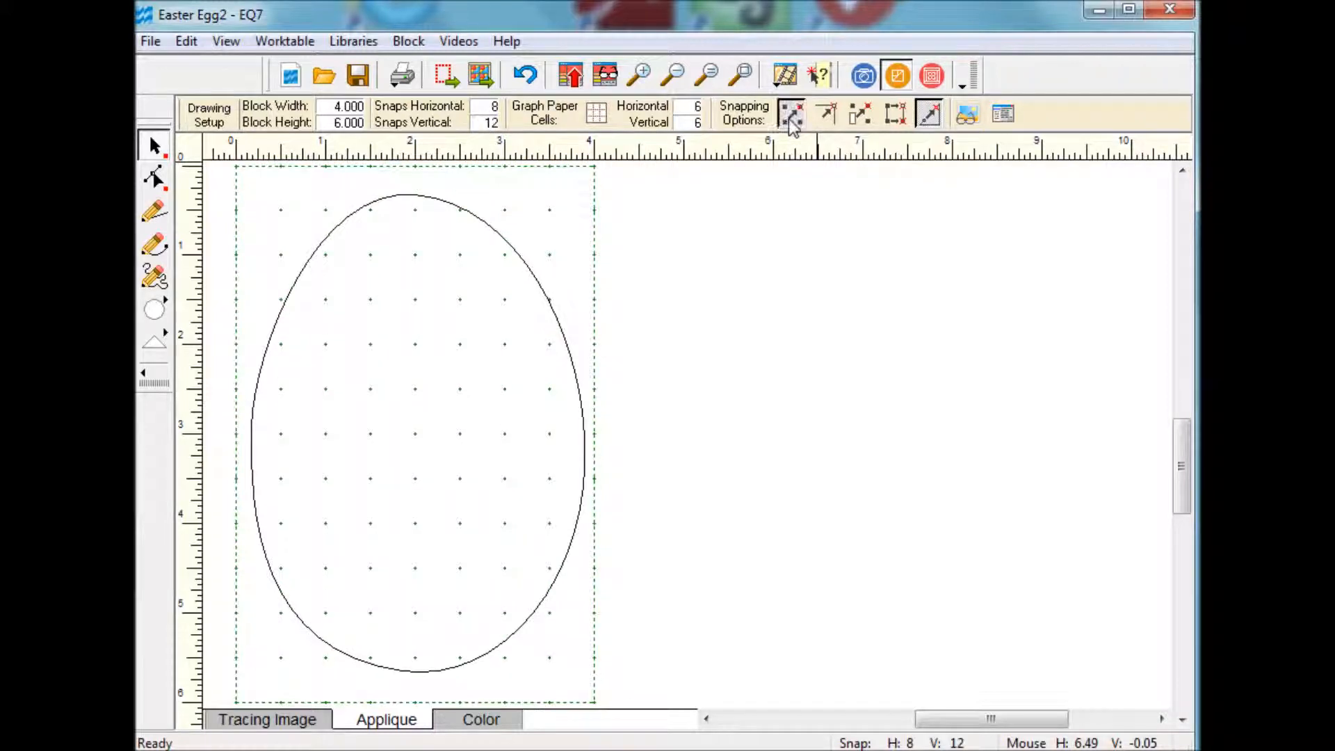
Step: Draw a closed zigzag band with four peaks across the block's upper edge, 4.0 wide by 1.0 high, using straight lines
click(151, 212)
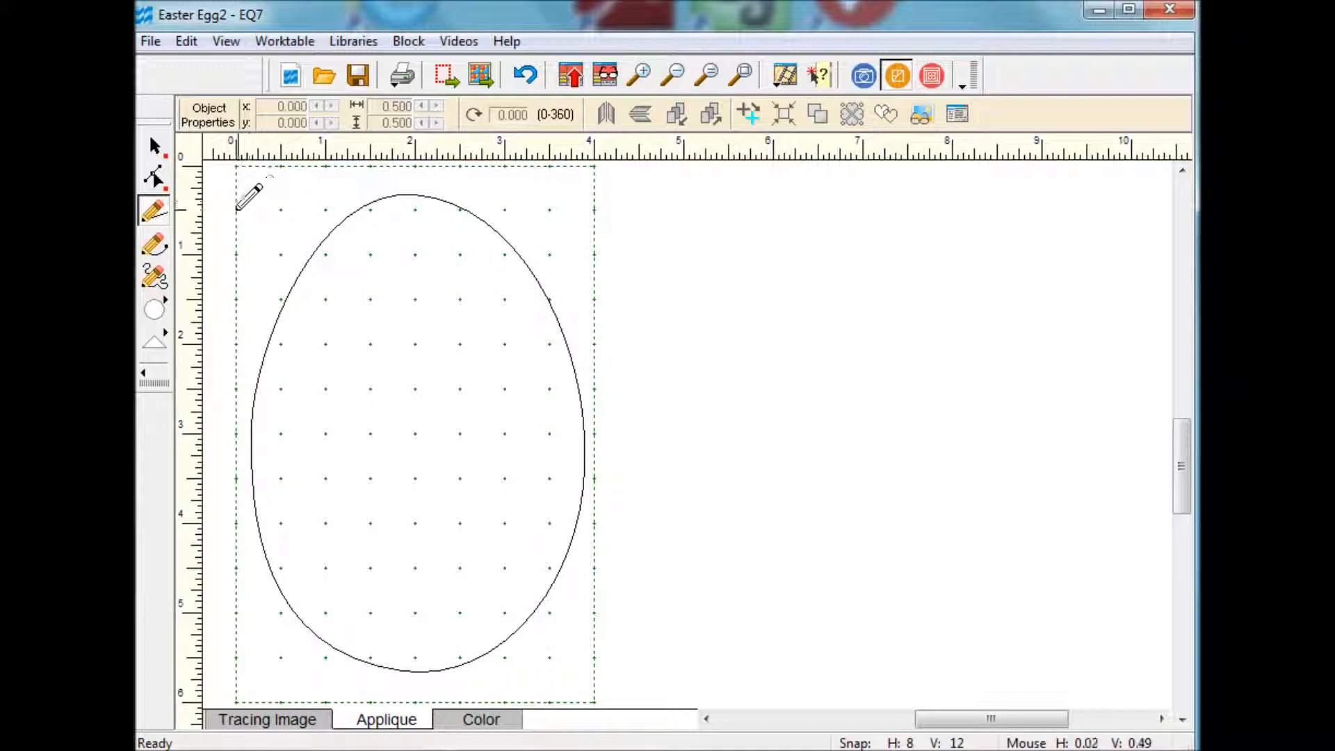
mouse_move(236, 209)
mouse_down()
mouse_move(276, 165)
mouse_move(327, 210)
mouse_move(373, 161)
mouse_move(415, 210)
mouse_move(457, 162)
mouse_move(505, 209)
mouse_move(554, 164)
mouse_move(594, 210)
mouse_up()
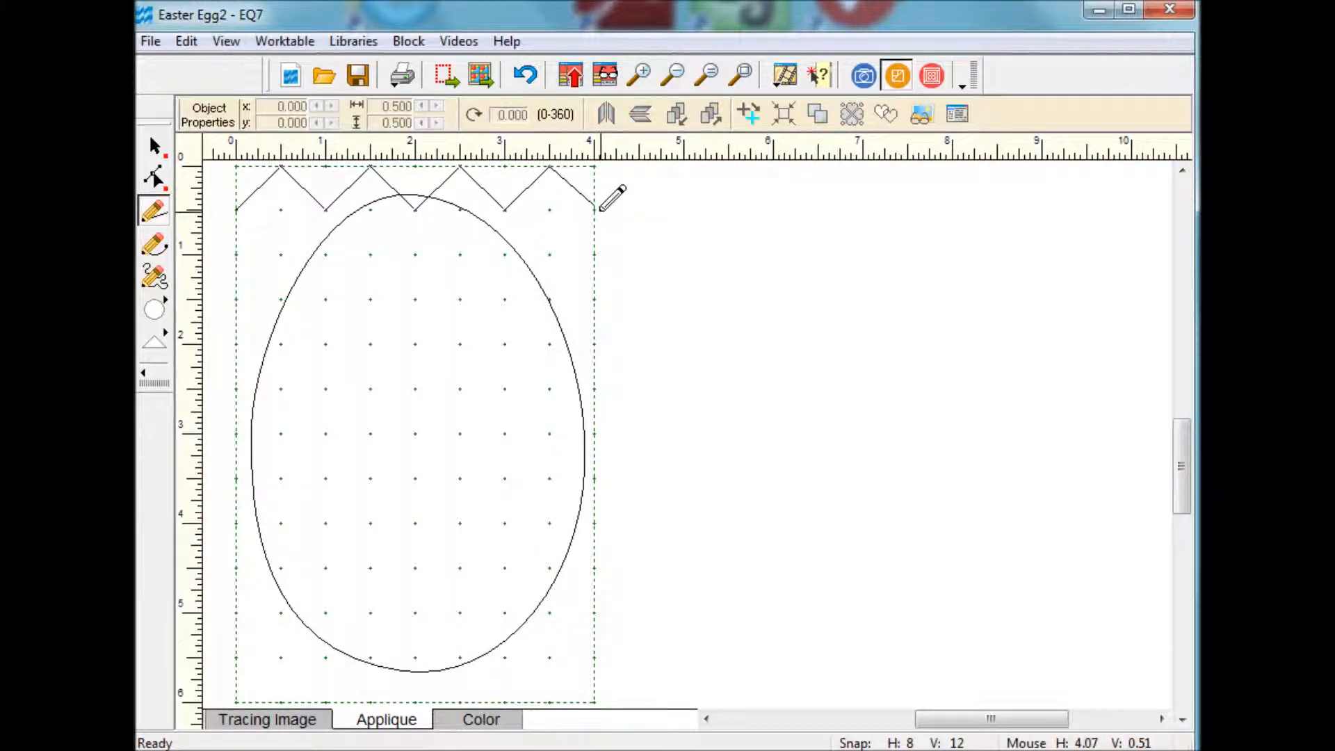
mouse_move(594, 258)
mouse_down()
mouse_move(556, 211)
mouse_move(505, 253)
mouse_move(461, 209)
mouse_move(421, 240)
mouse_move(368, 207)
mouse_move(324, 251)
mouse_move(278, 210)
mouse_move(237, 253)
mouse_move(236, 209)
mouse_up()
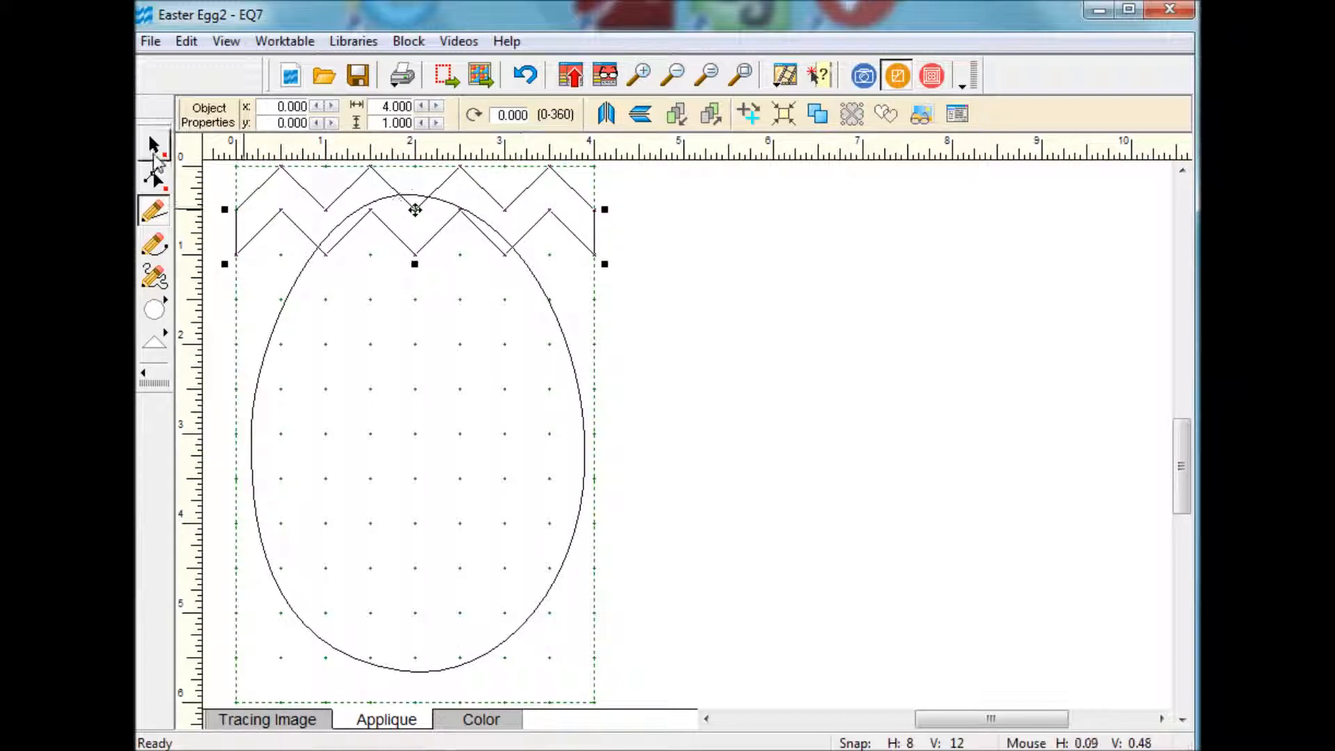
Step: Move the zigzag band down across the egg's upper part and enlarge it to about 1.42 high, extending past the egg's right side
drag(414, 209, 415, 307)
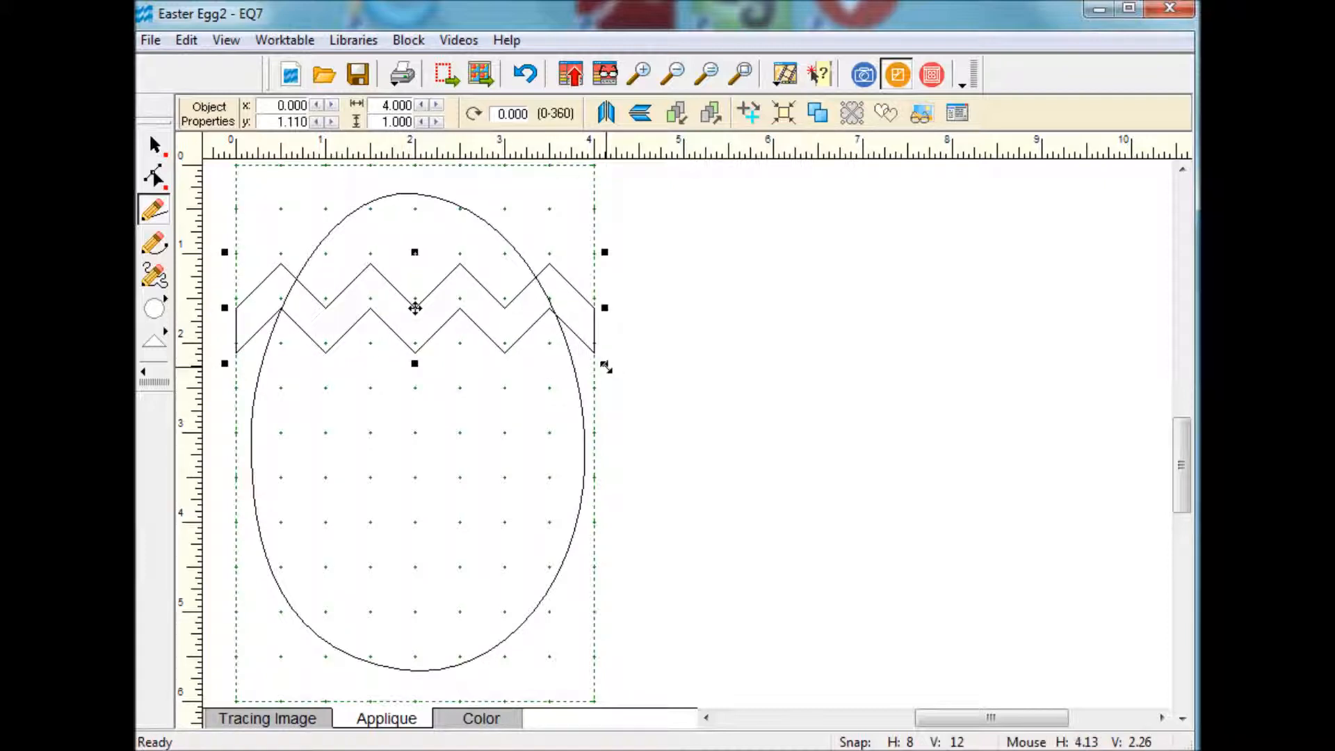
drag(605, 366, 661, 403)
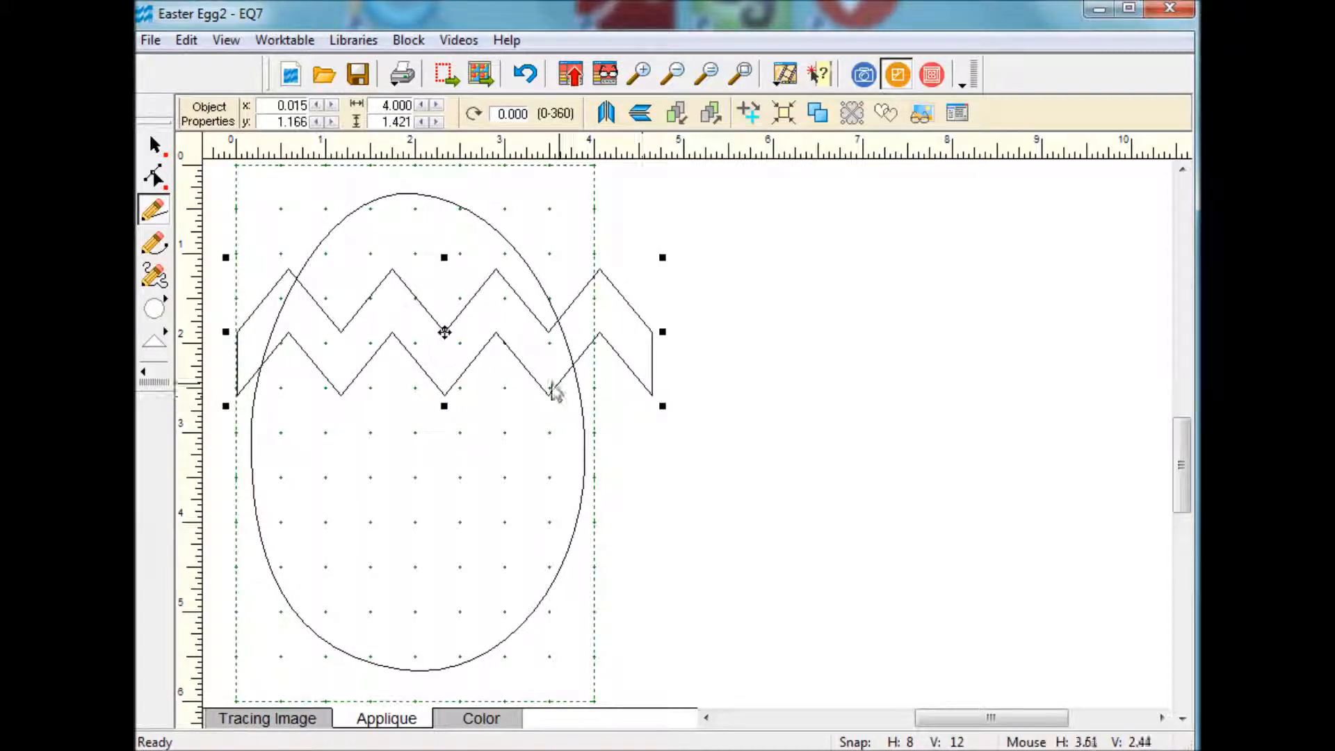
click(551, 381)
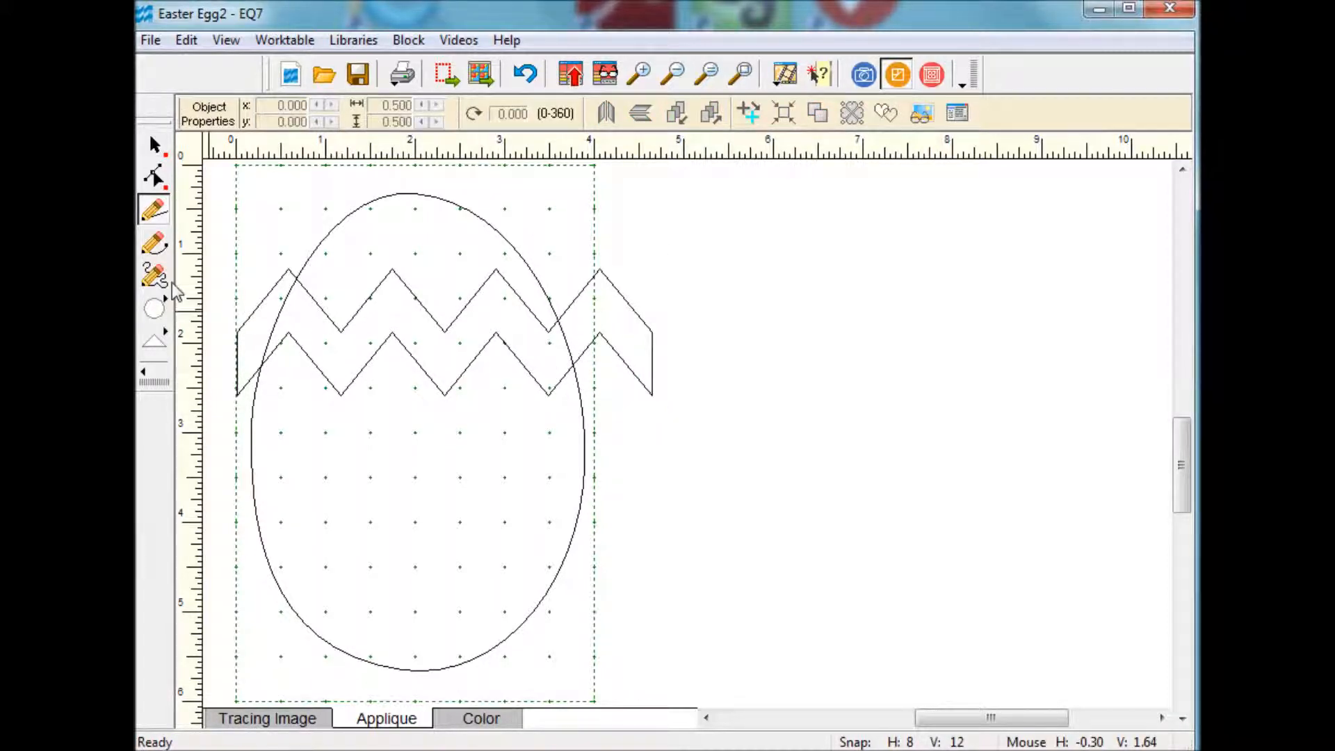
Step: Center the zigzag band across the egg so both ends overhang its sides, and reduce its height to 1.3
click(154, 144)
click(513, 361)
click(480, 354)
click(467, 372)
drag(445, 332, 432, 337)
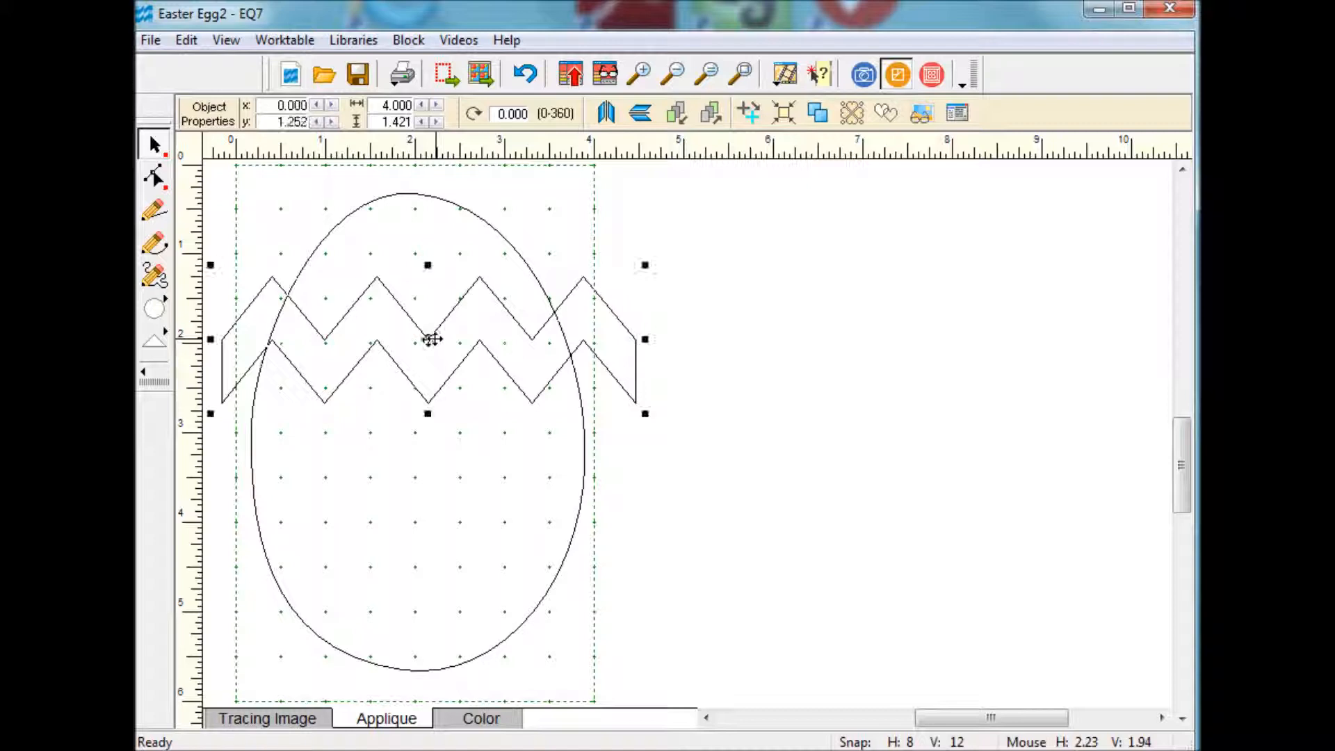
drag(426, 411, 429, 401)
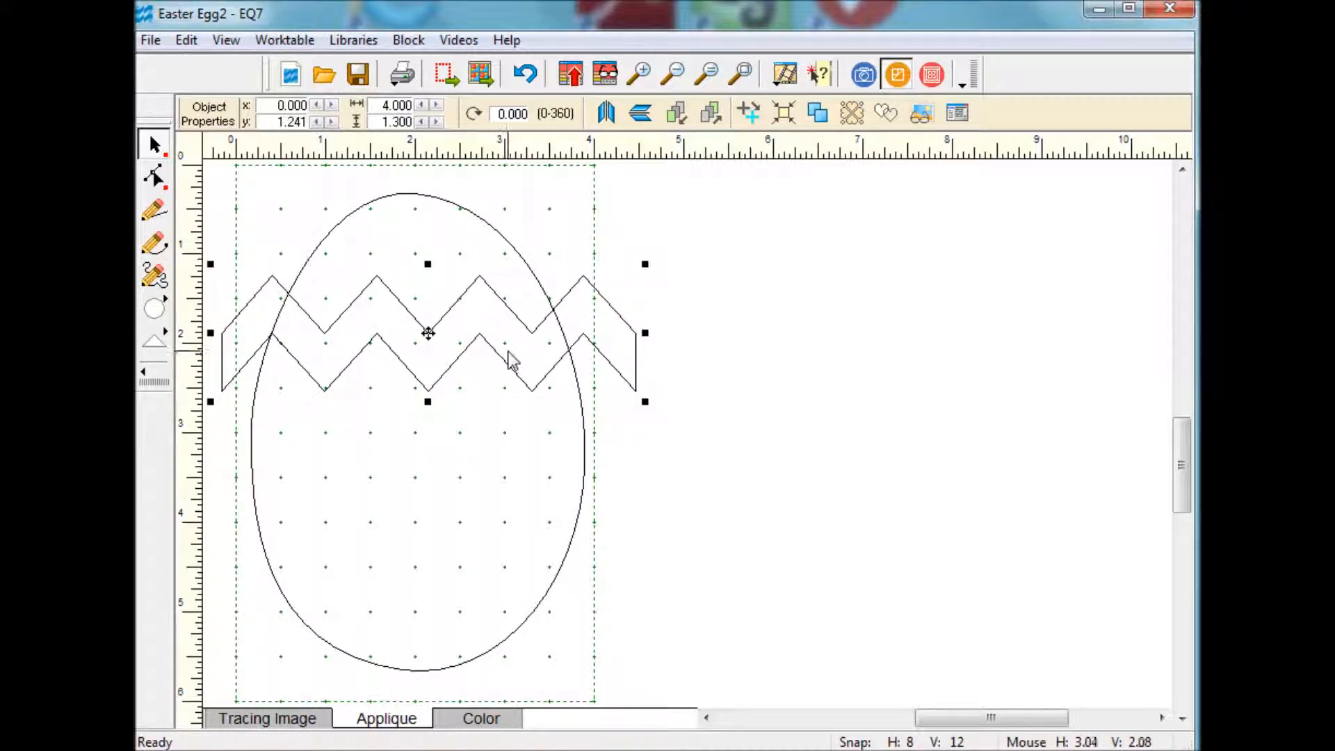
drag(428, 334, 425, 334)
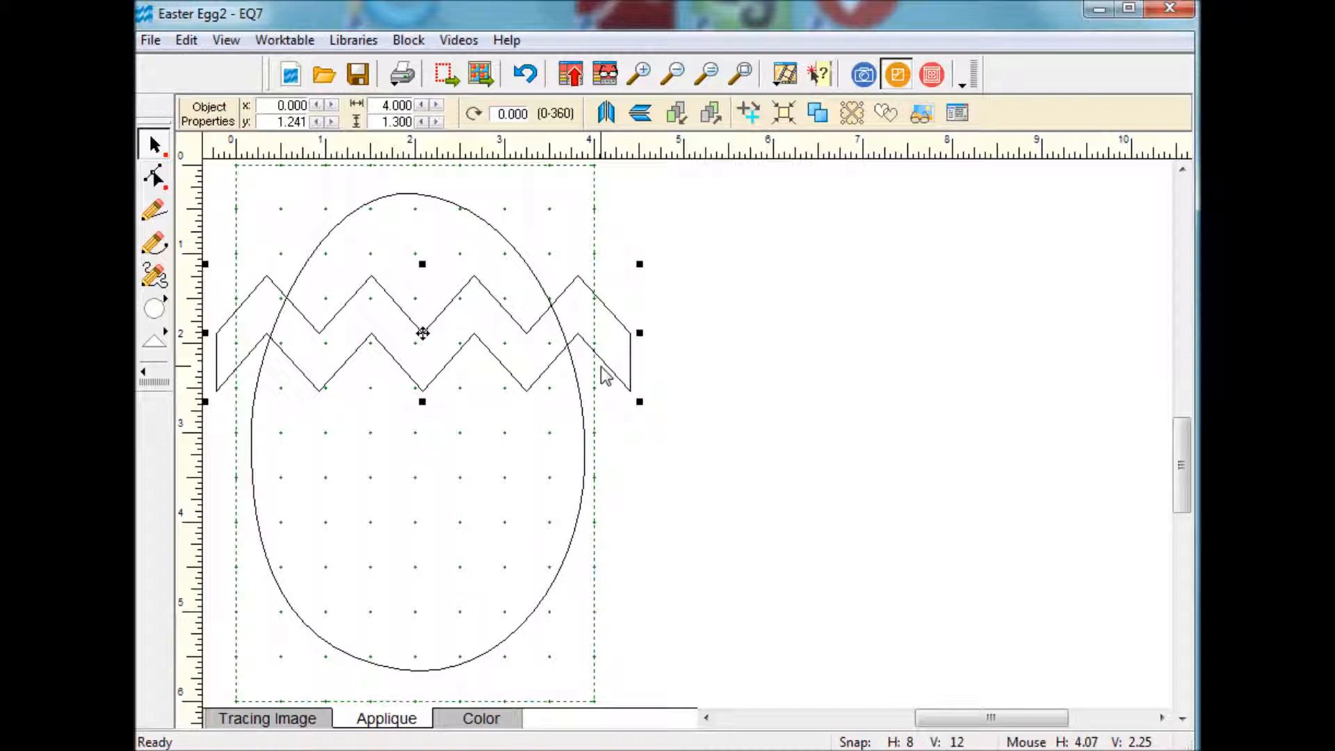
Step: Duplicate the zigzag band and place the copy across the egg's lower part, at a vertical position of about 3.56
key(ctrl+d)
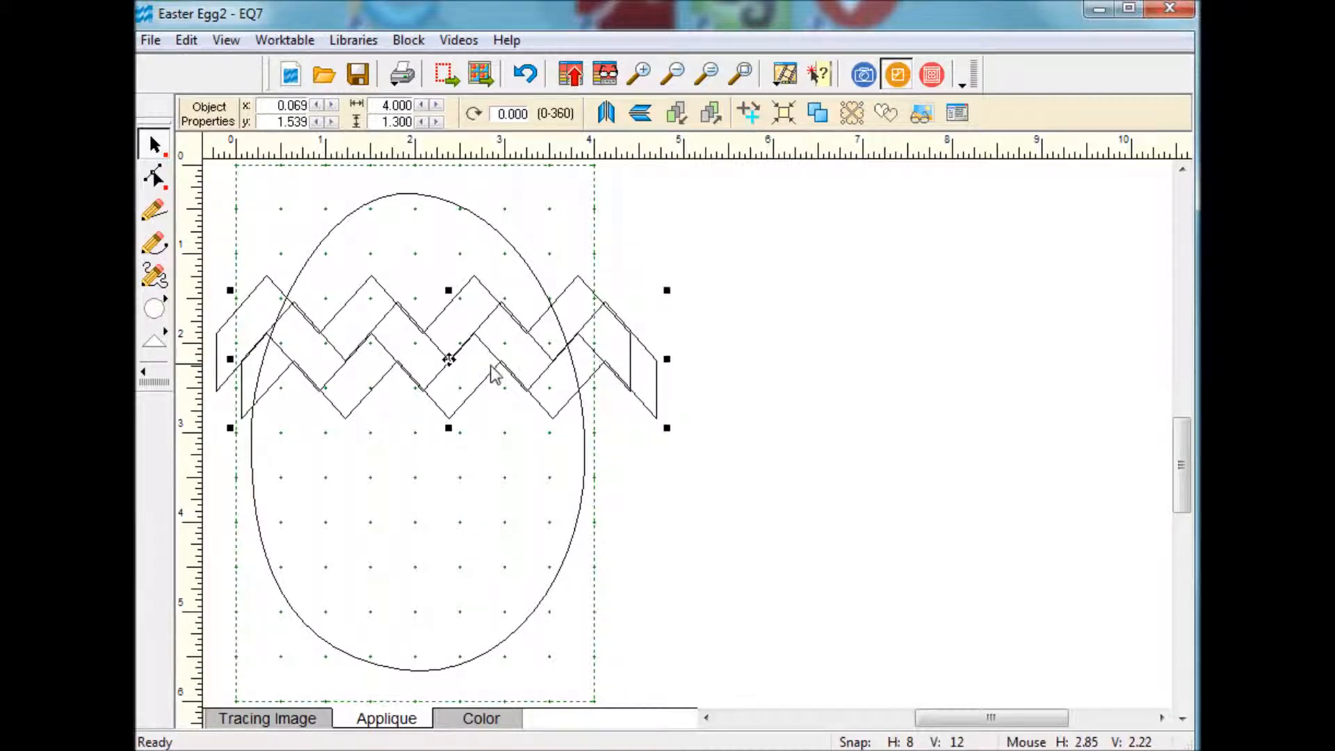
drag(450, 359, 414, 540)
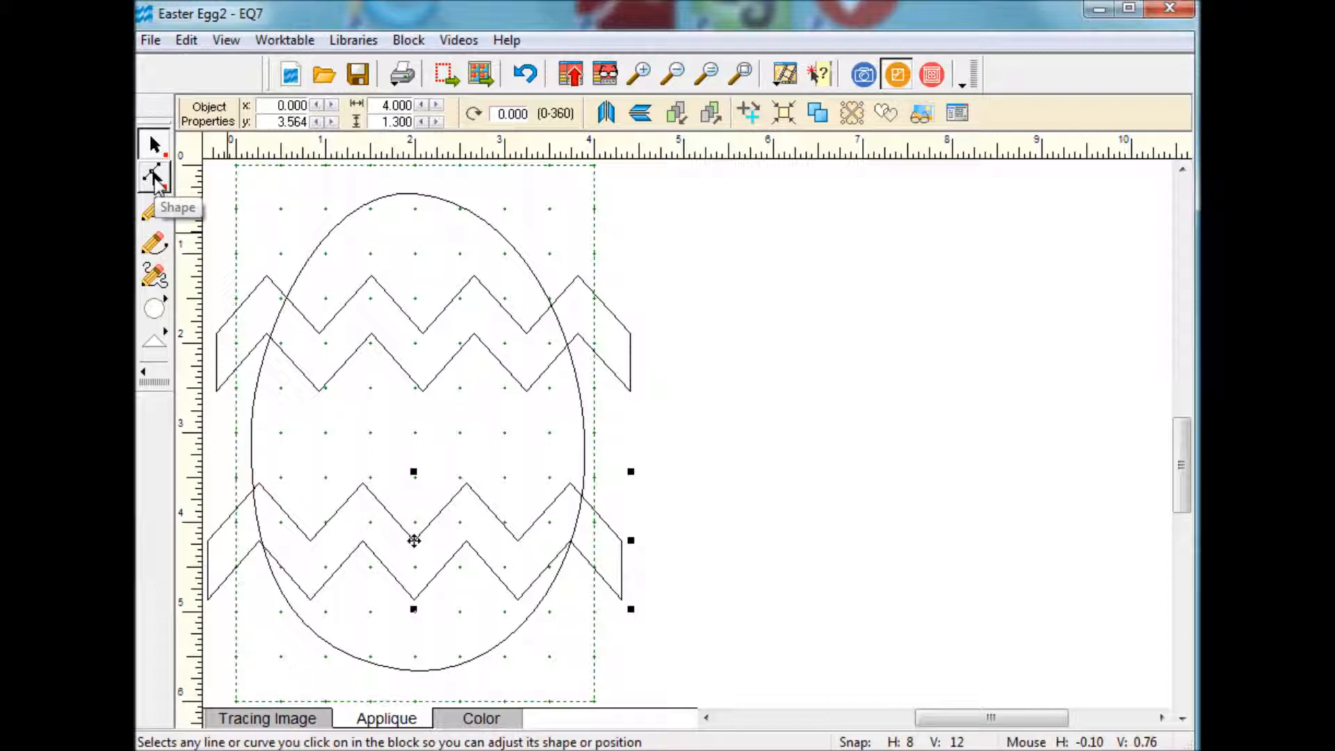
Step: Delete the two end nodes that overhang the egg's right side from the upper zigzag band
click(155, 177)
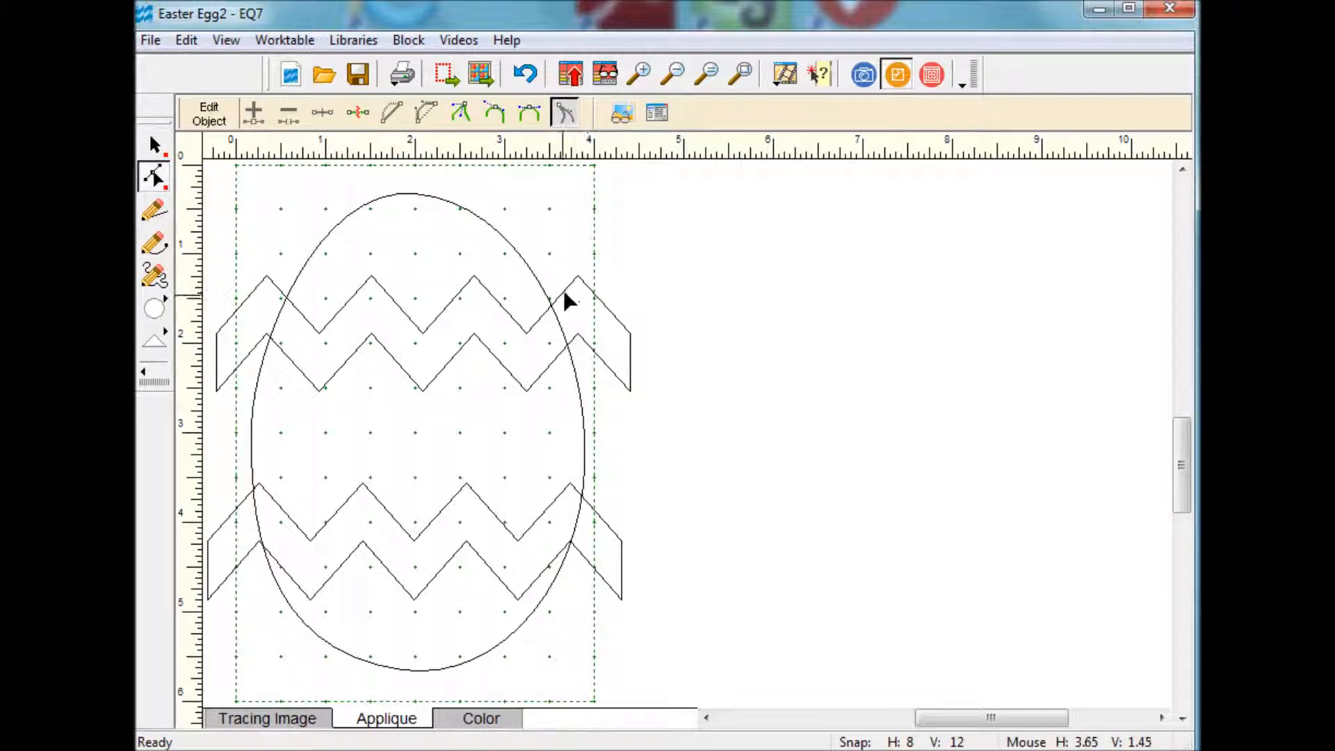
click(581, 279)
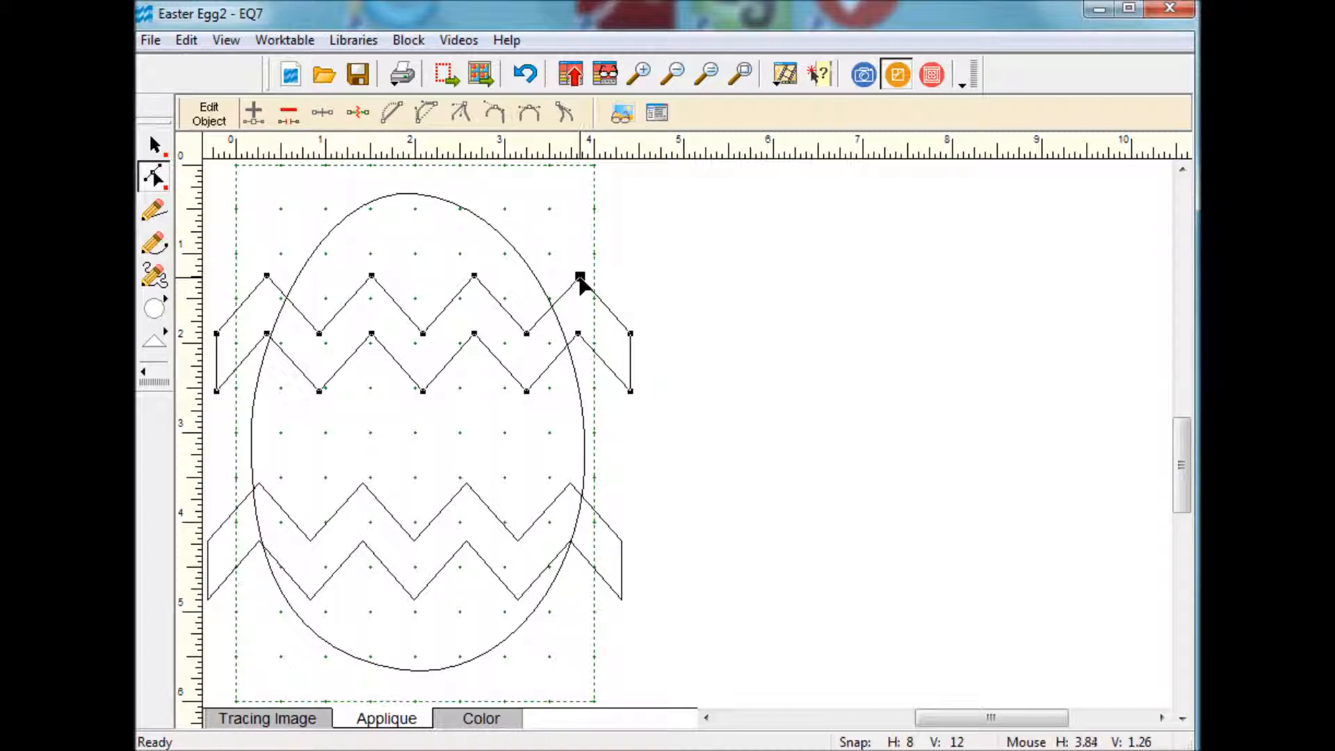
right_click(581, 285)
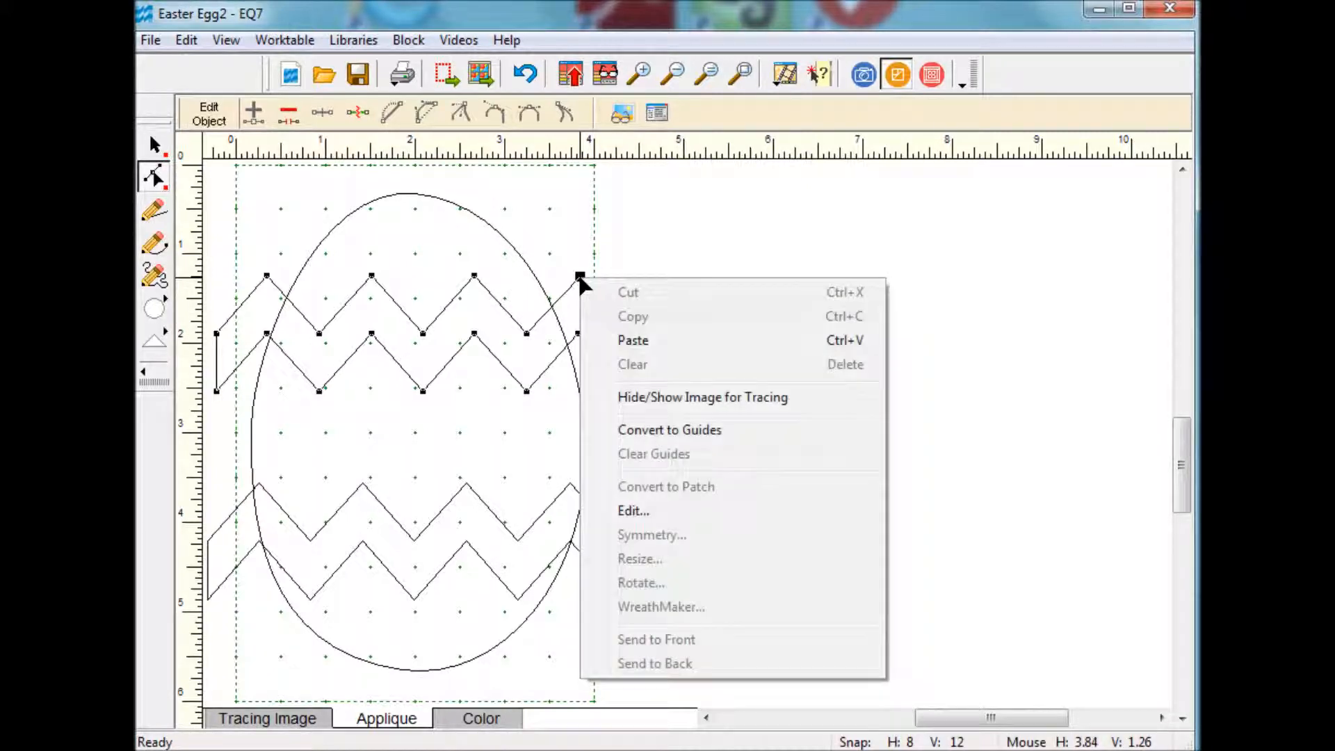
click(628, 513)
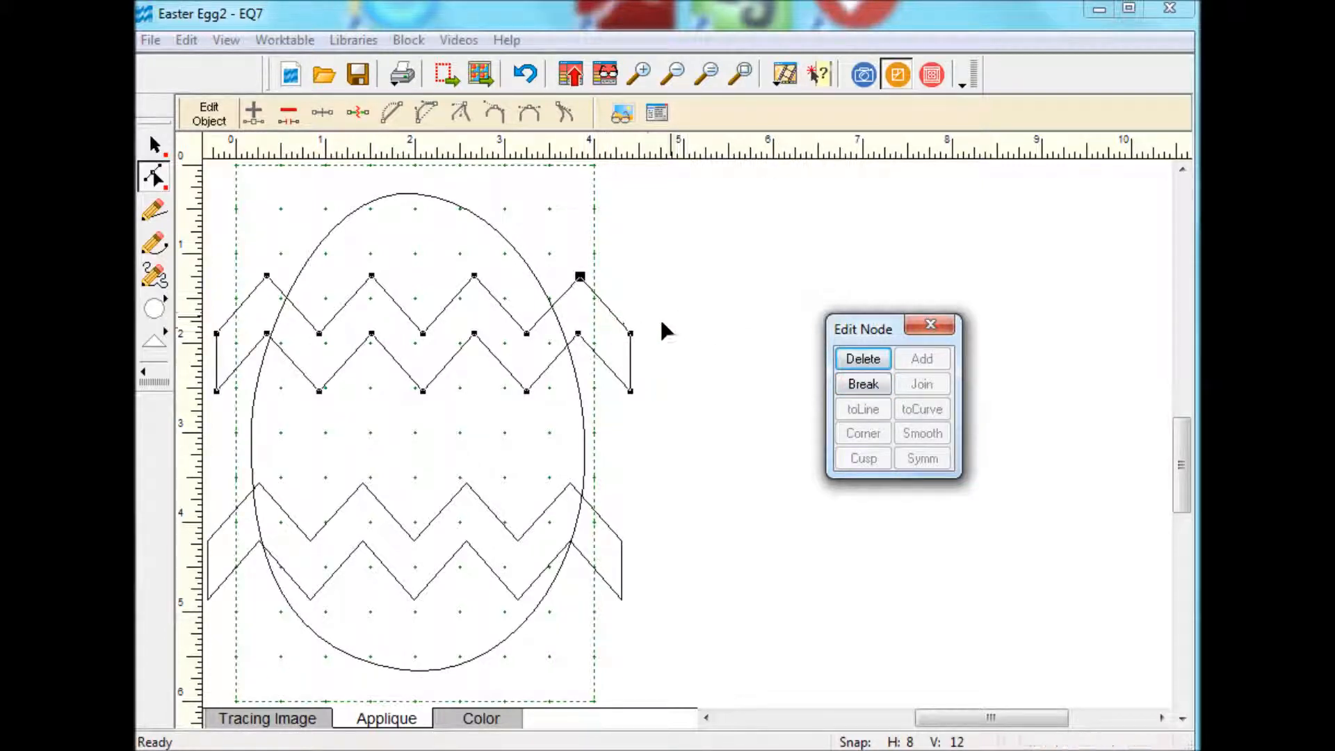
click(631, 333)
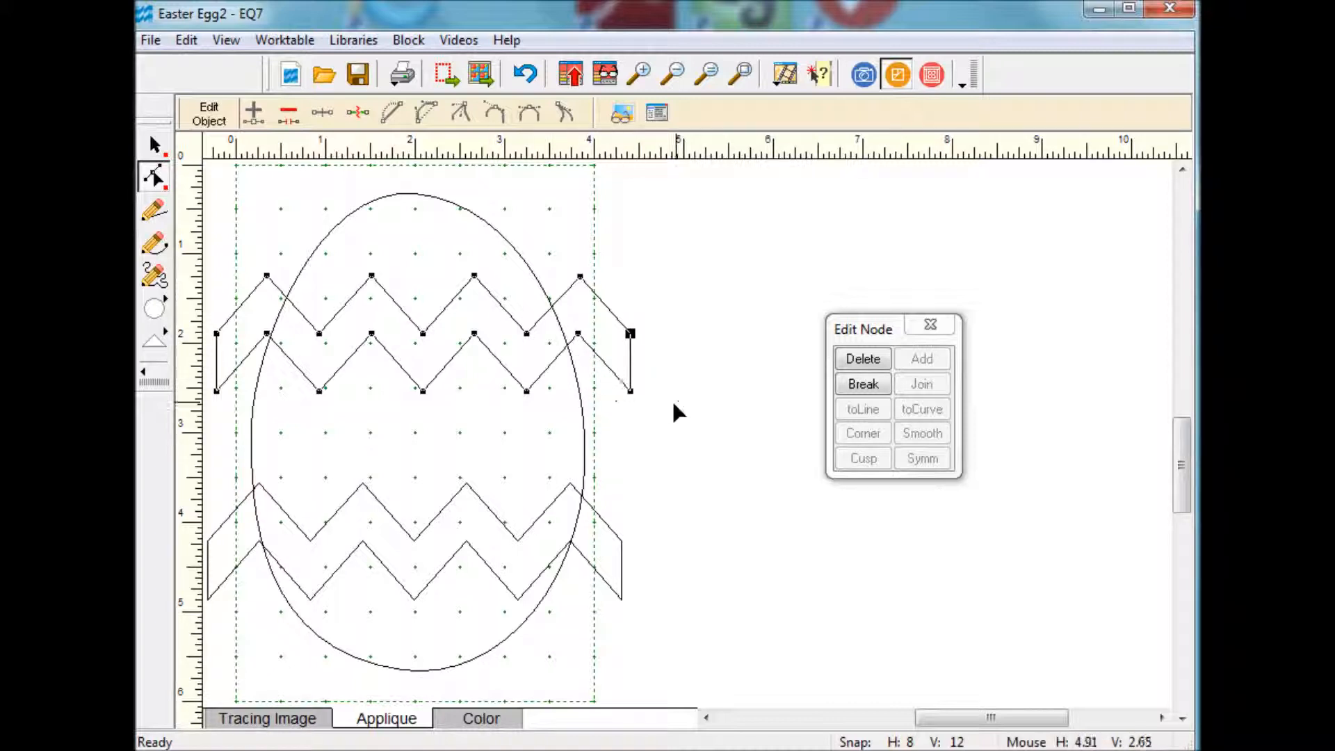
click(863, 358)
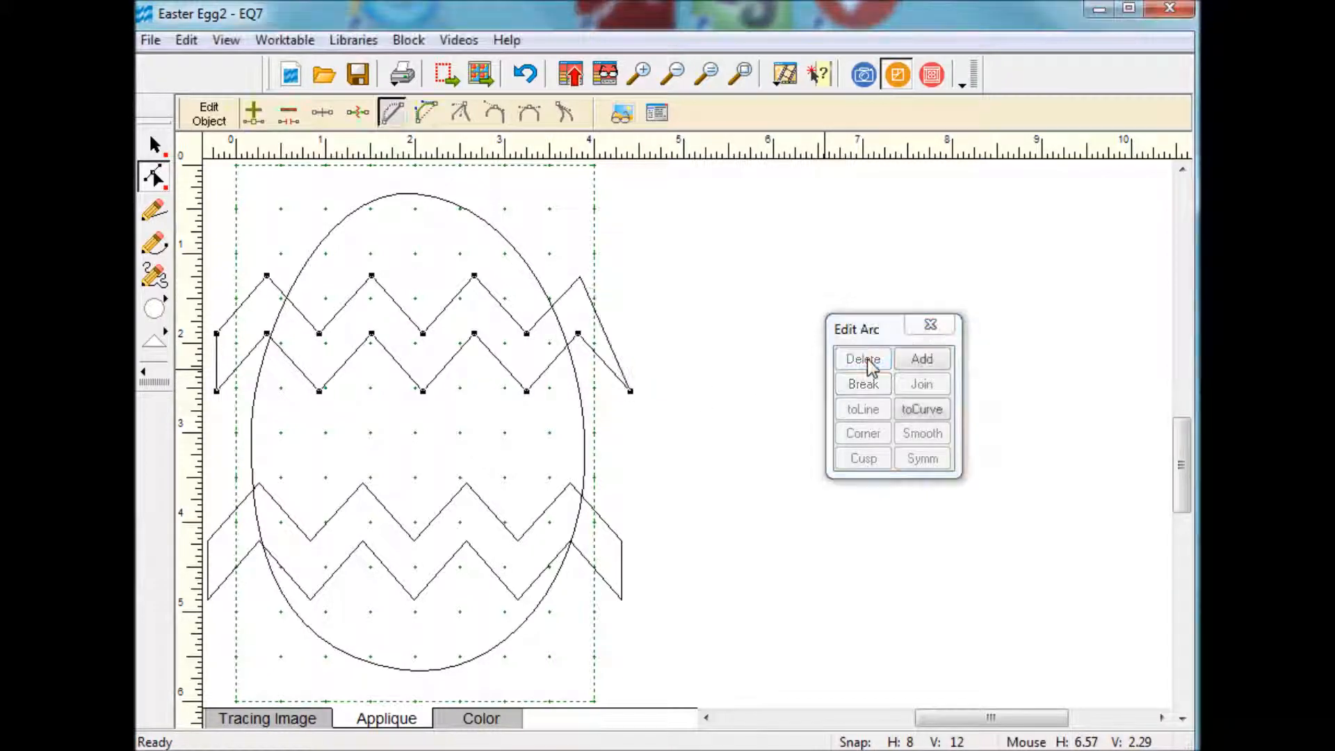
click(629, 392)
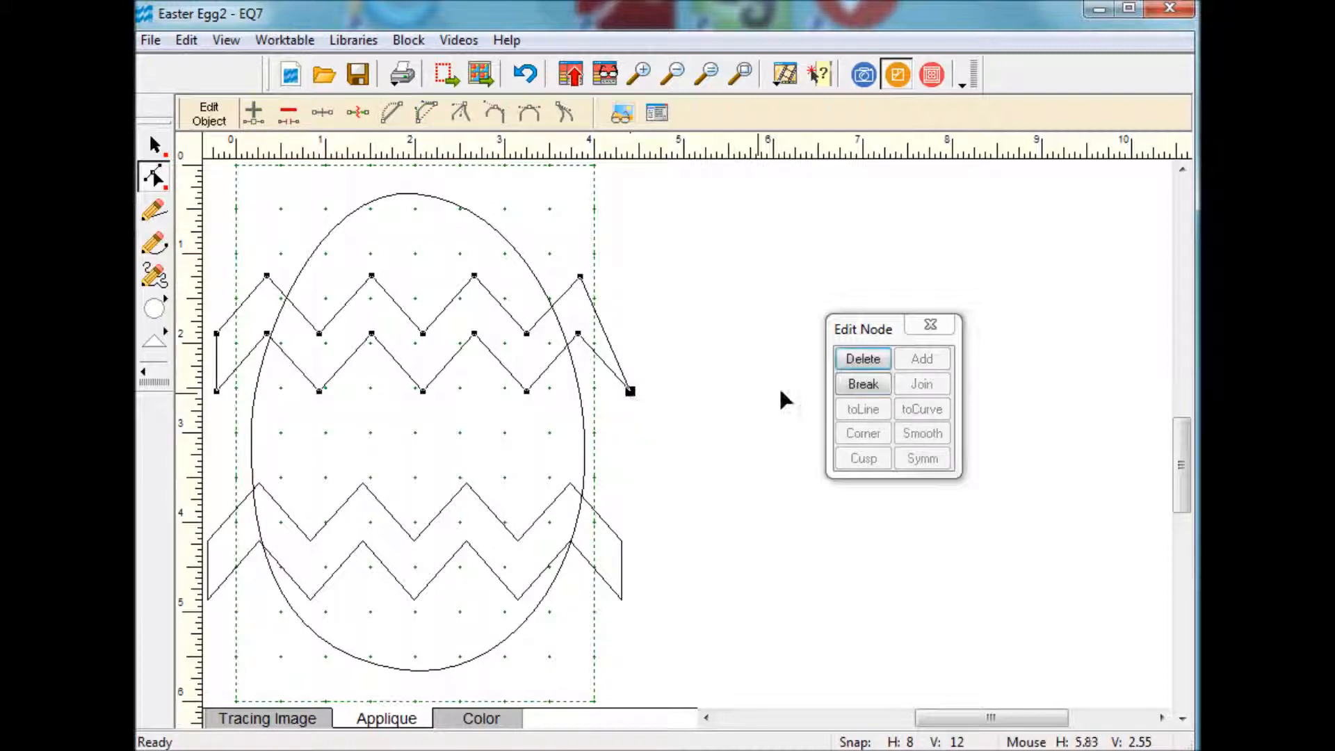
click(863, 359)
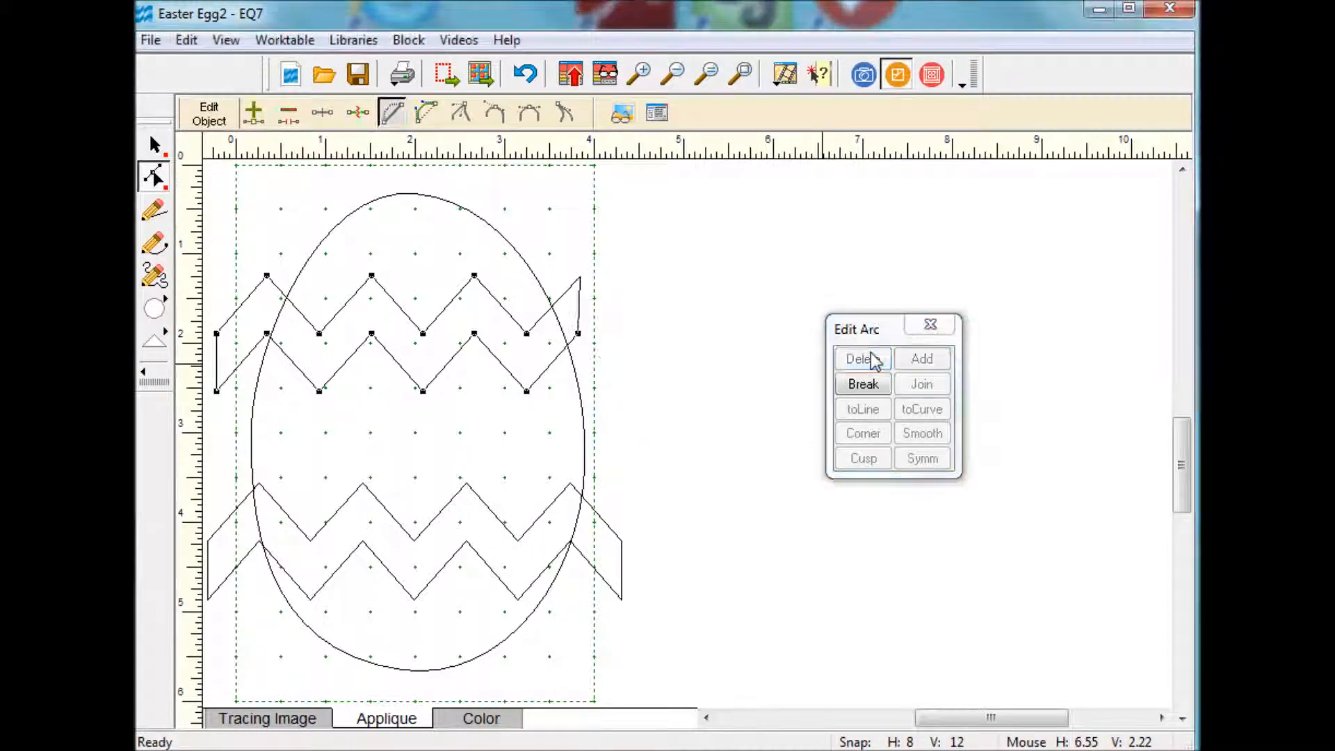
Step: Delete the two end nodes that overhang the egg's left side from the upper zigzag band
click(216, 335)
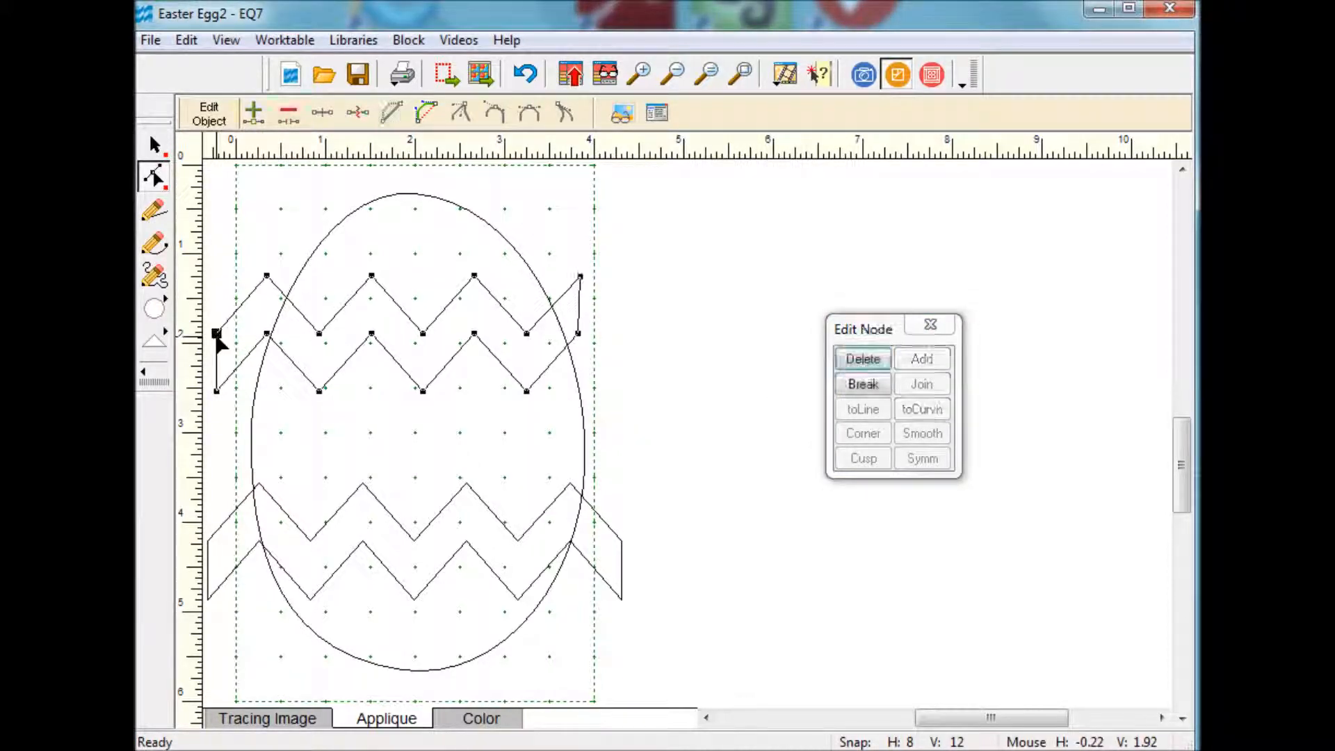
click(863, 359)
click(217, 391)
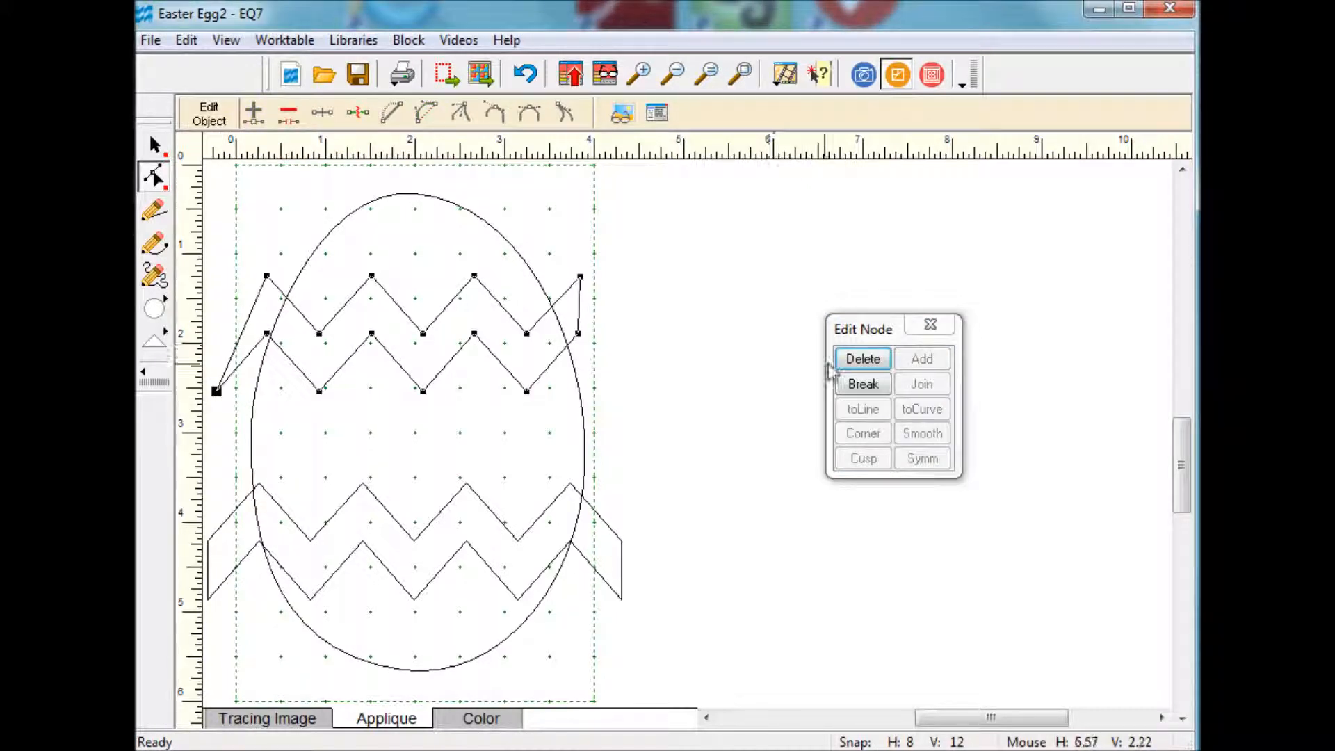
click(862, 358)
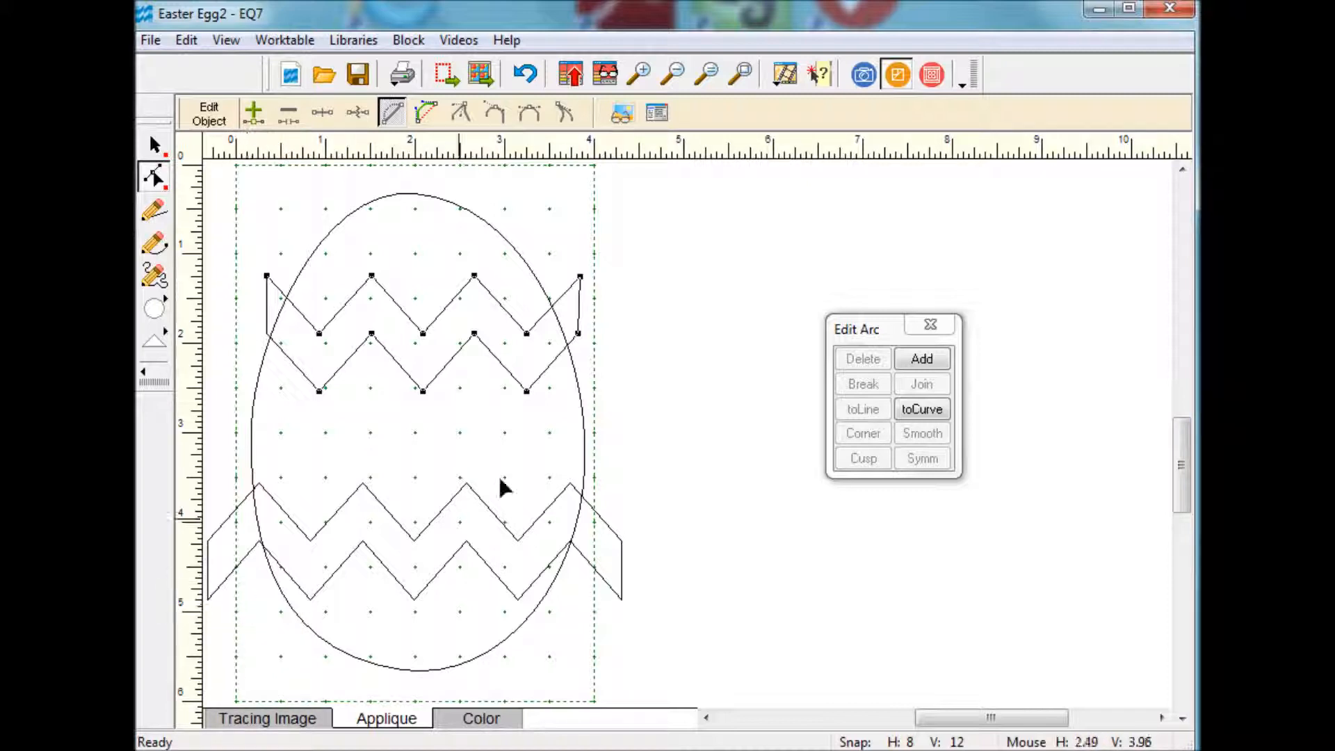
Step: Convert the upper band's right end line to a curve and fit its nodes and handles to the egg's outline
click(578, 310)
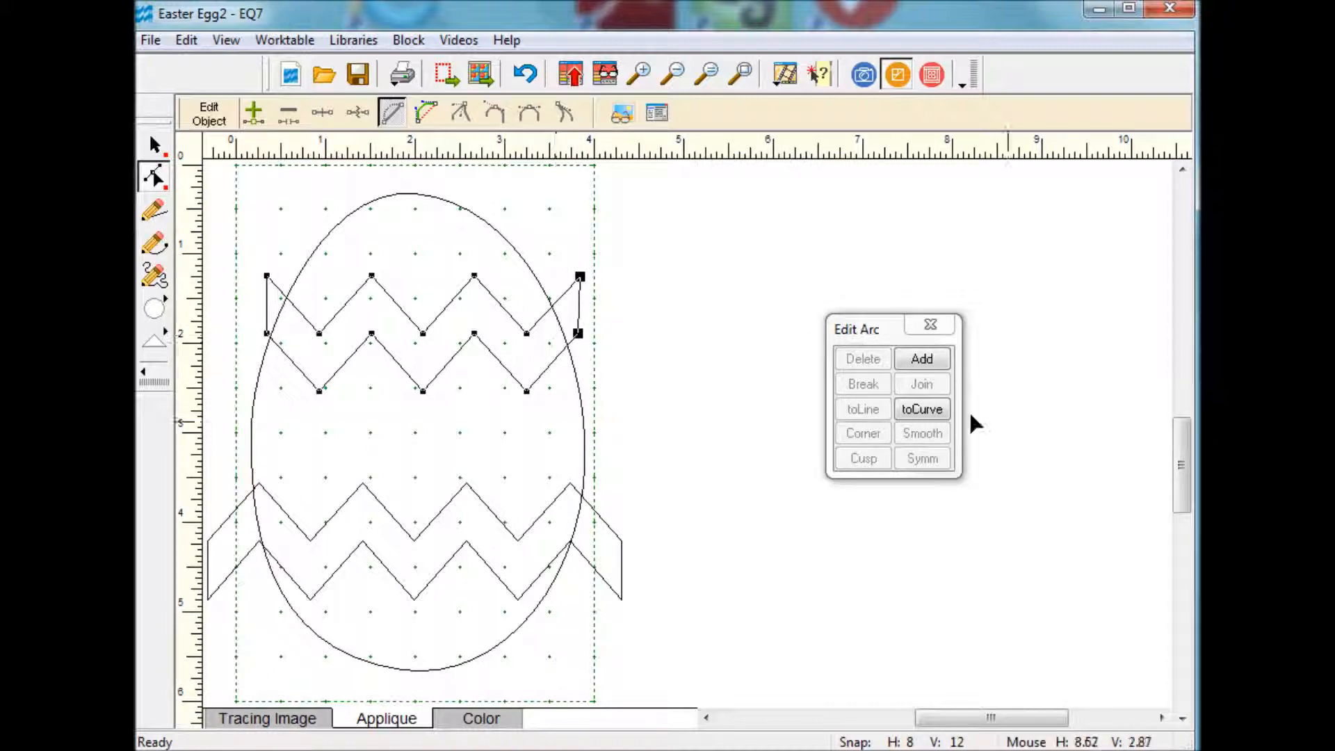
click(939, 418)
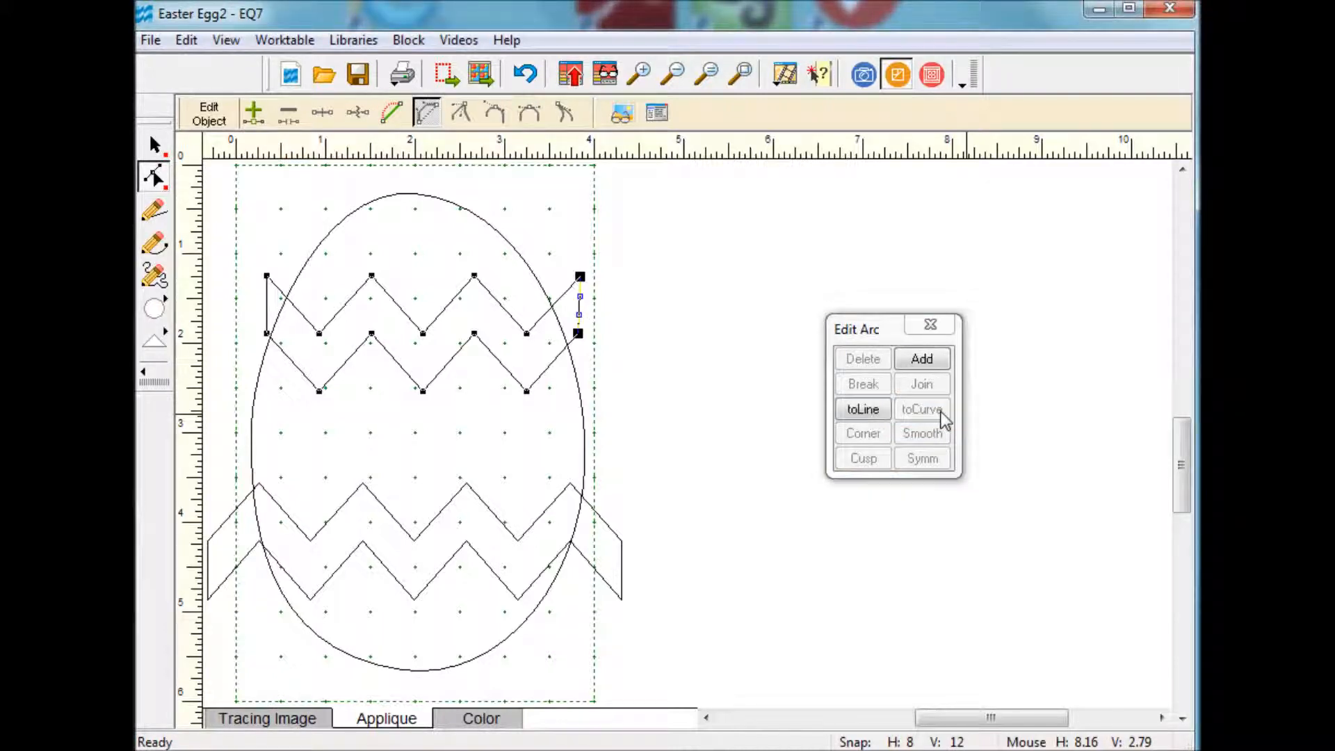
click(637, 71)
drag(514, 252, 650, 372)
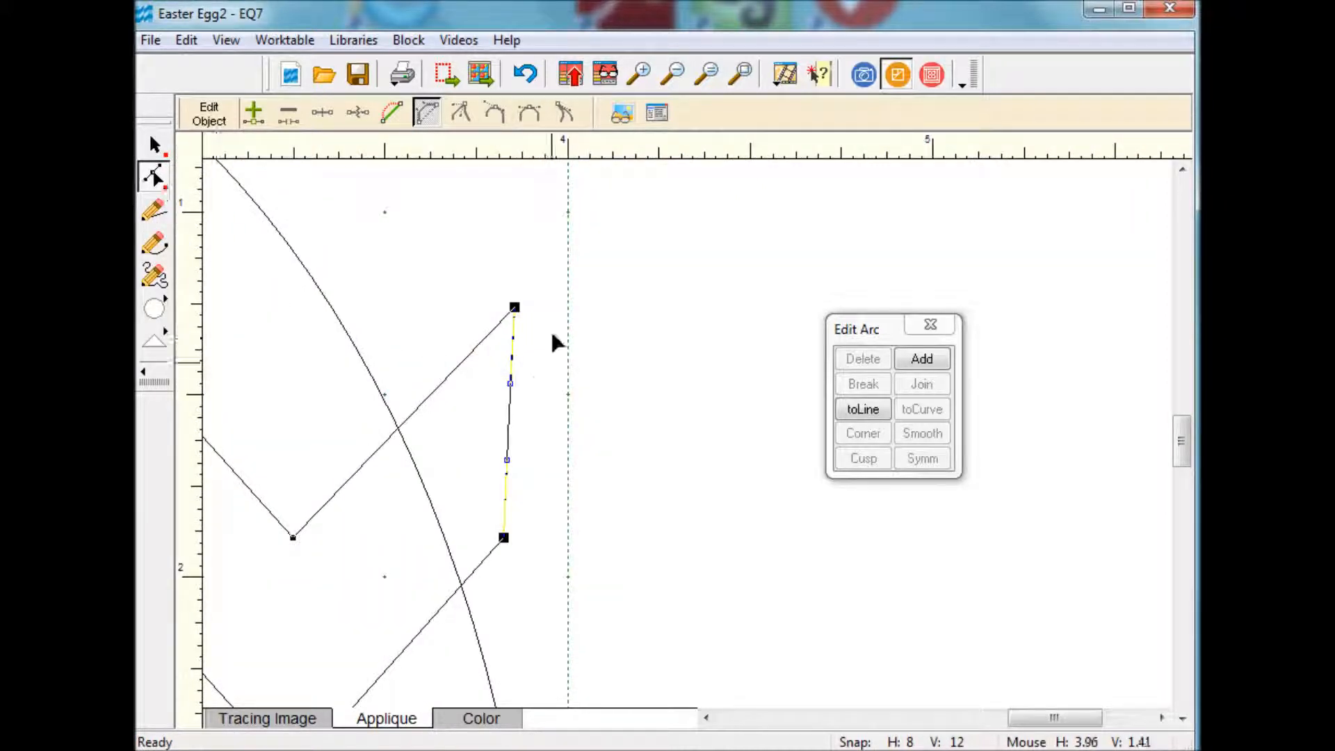
click(516, 309)
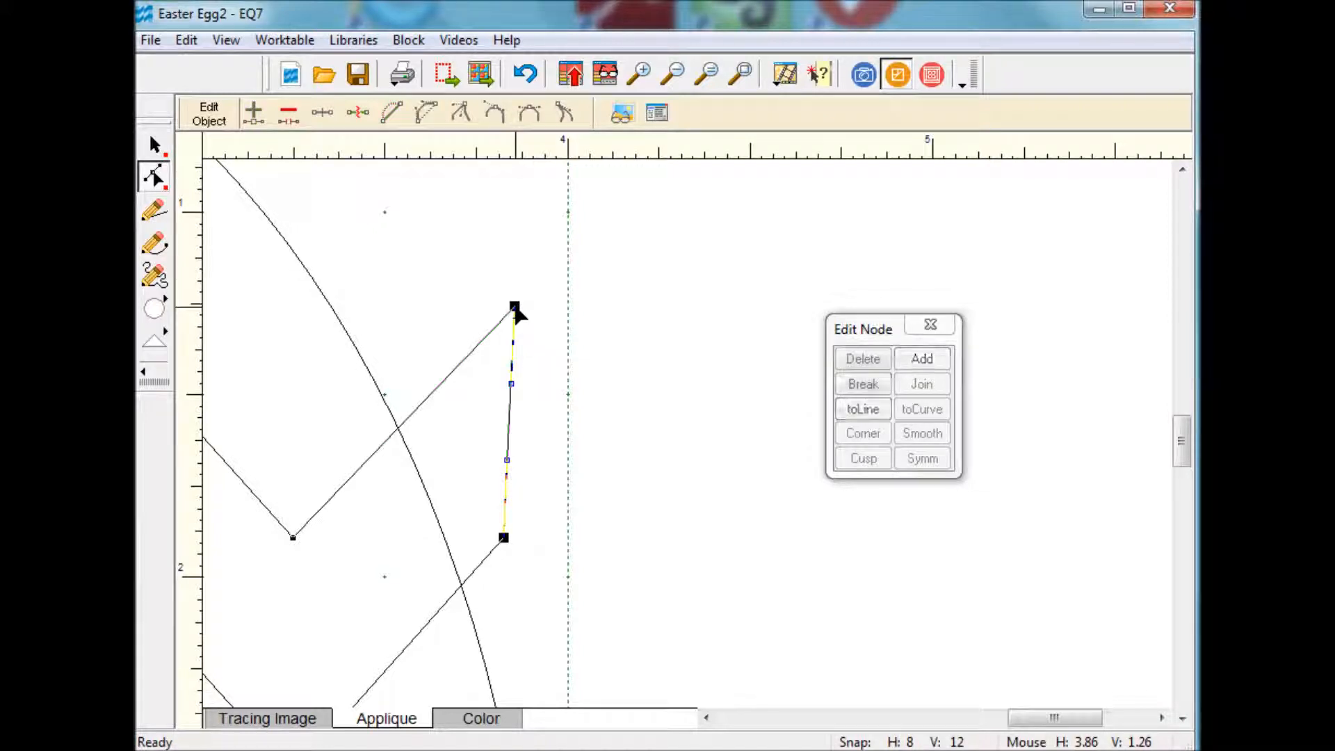
drag(516, 311, 402, 433)
drag(504, 539, 459, 584)
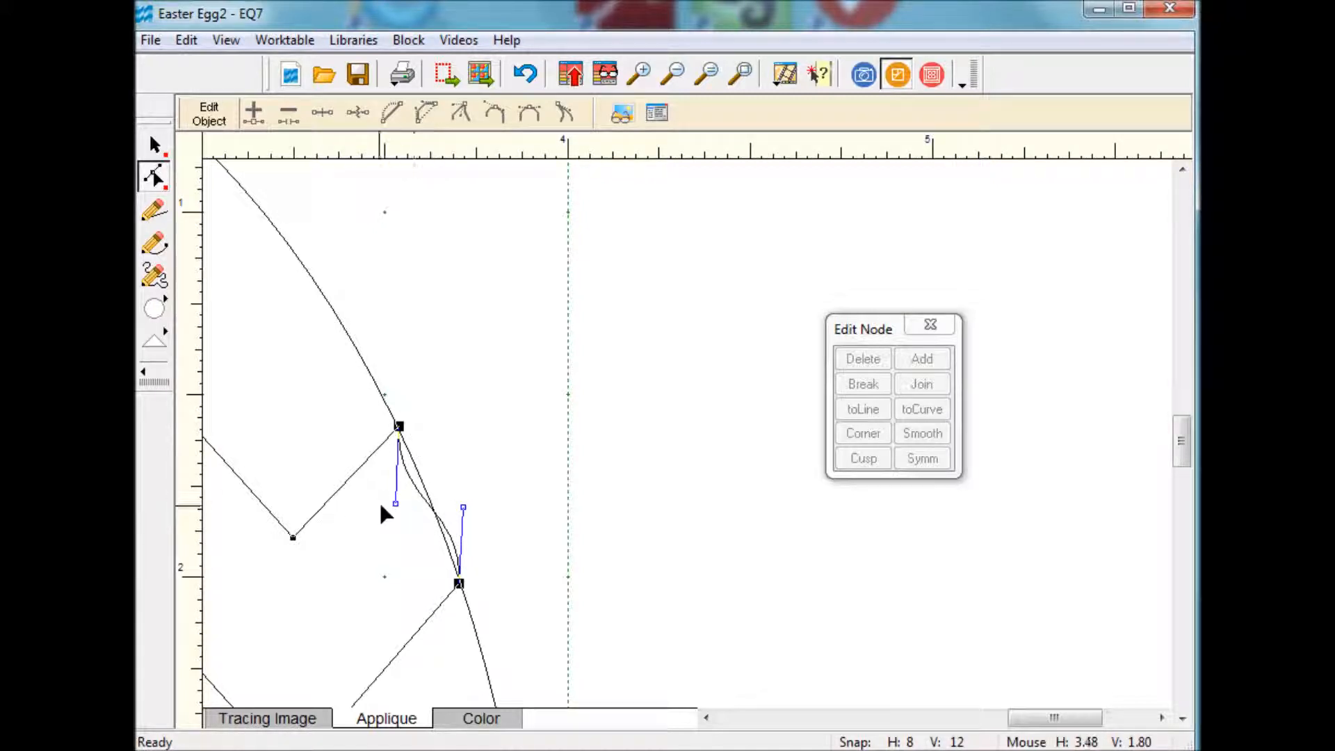
drag(396, 506, 441, 522)
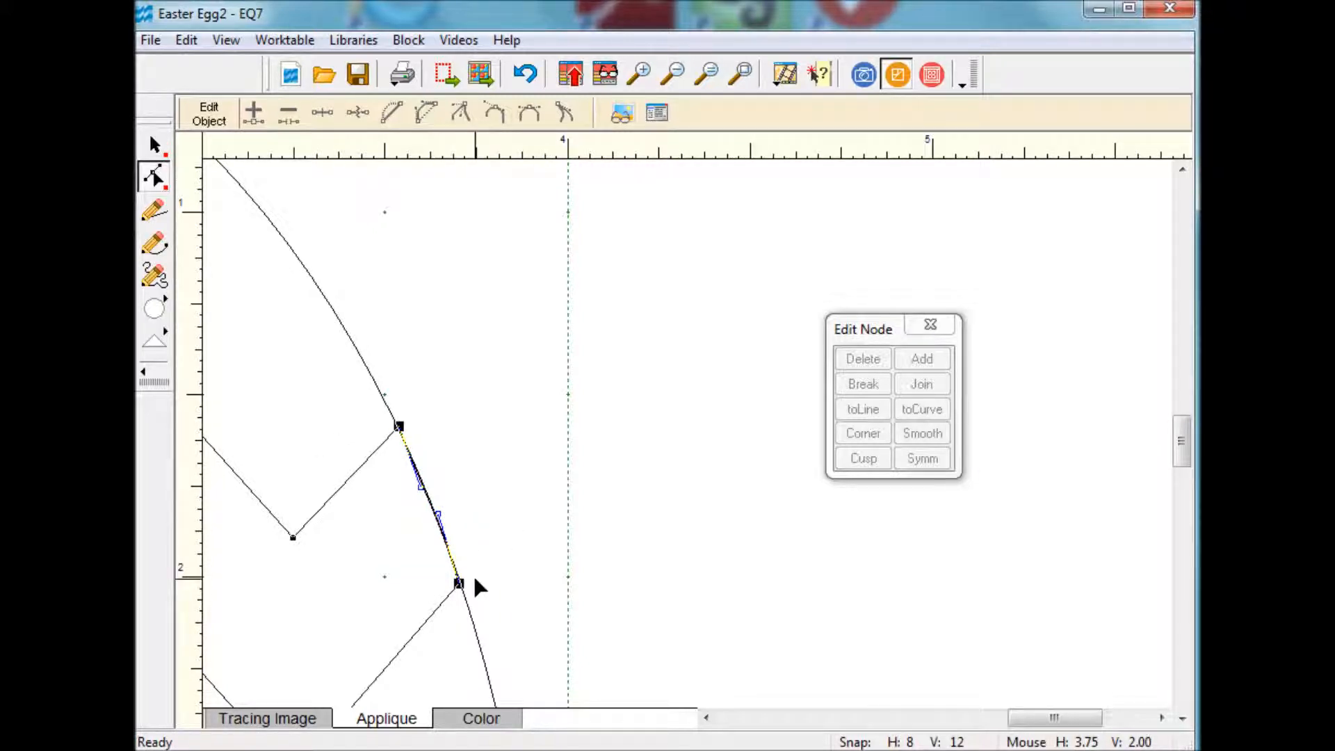
Step: Convert the upper band's left end line to a curve and fit its nodes and handles to the egg's outline
click(743, 75)
click(638, 73)
drag(229, 242, 340, 362)
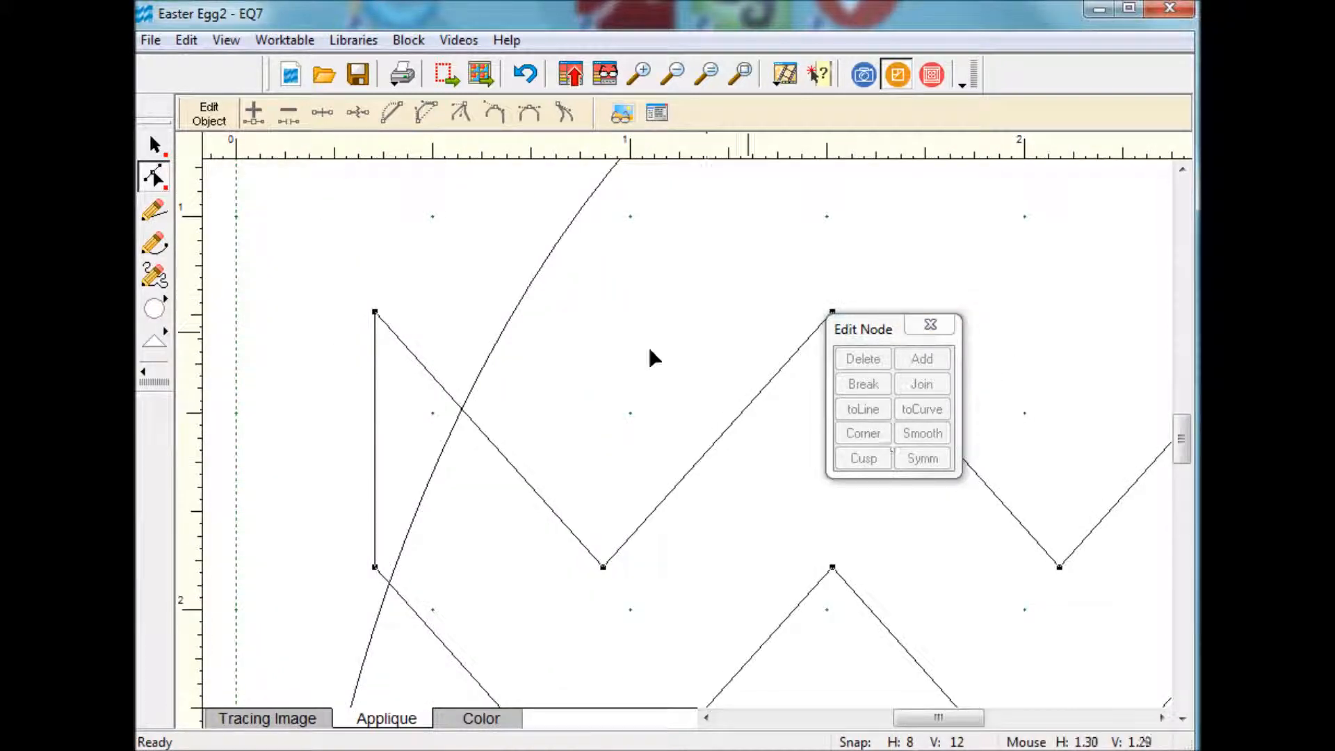
click(375, 437)
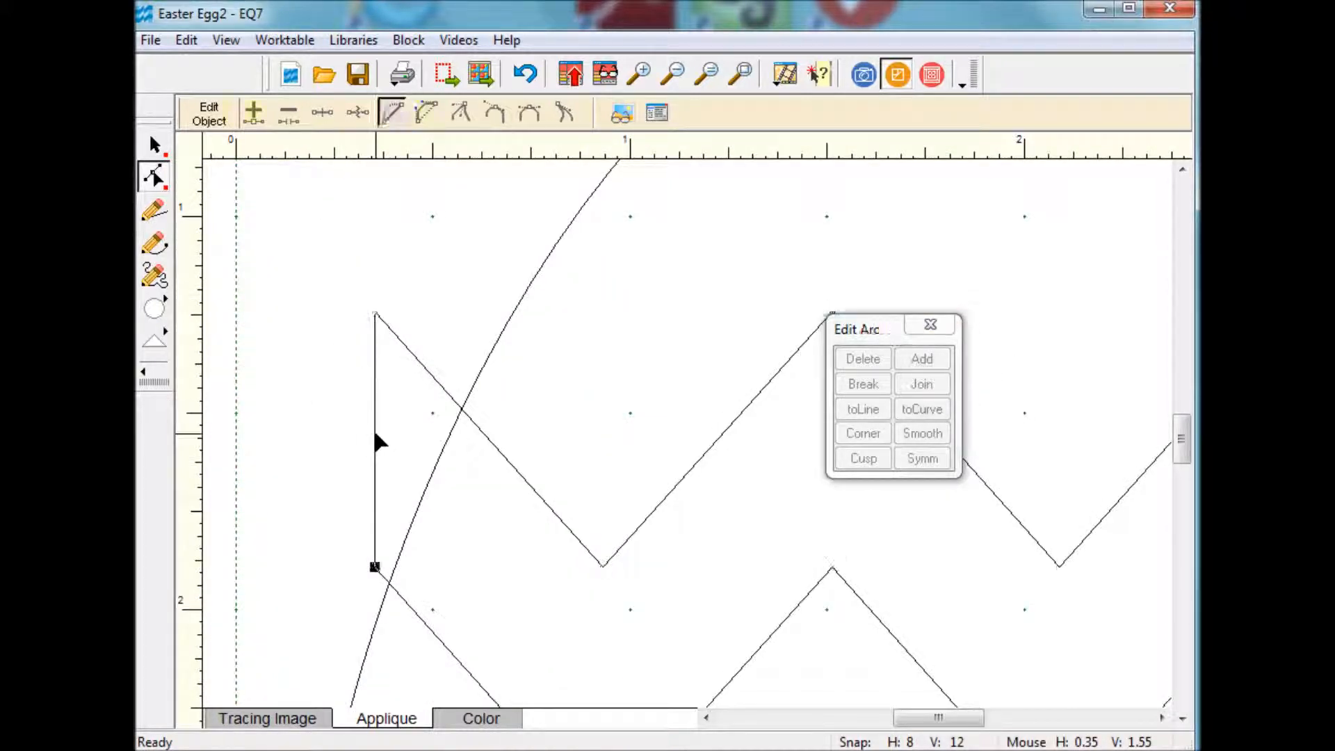
click(934, 415)
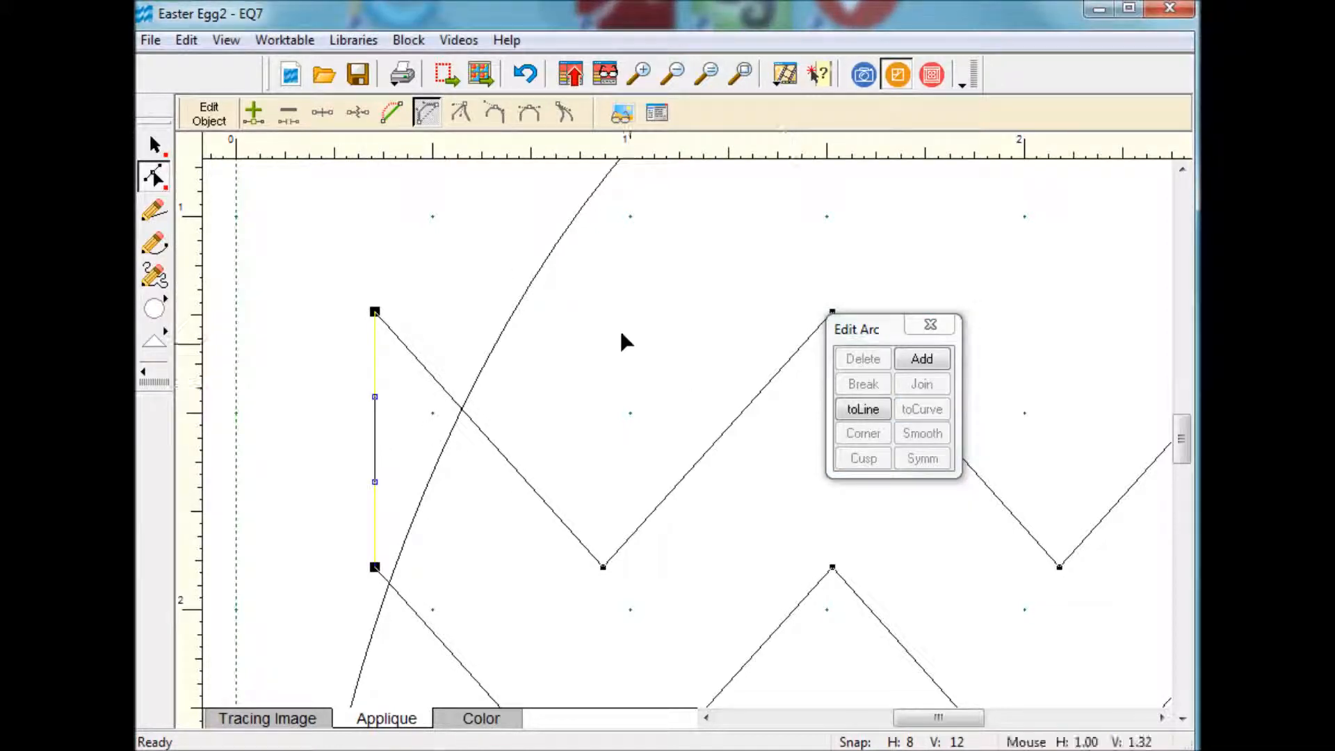
drag(376, 313, 461, 405)
drag(374, 567, 390, 584)
mouse_move(449, 492)
mouse_down()
mouse_move(440, 482)
mouse_move(408, 521)
mouse_move(437, 468)
mouse_up()
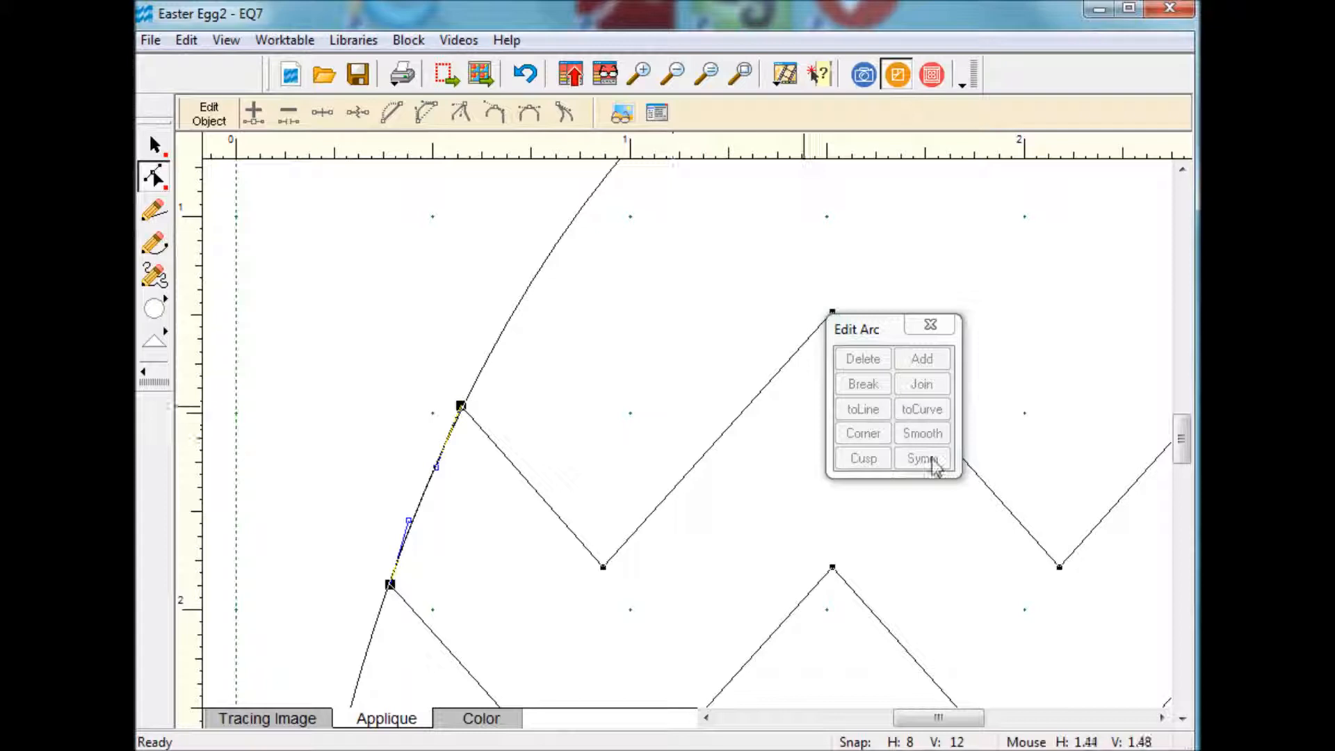
click(741, 72)
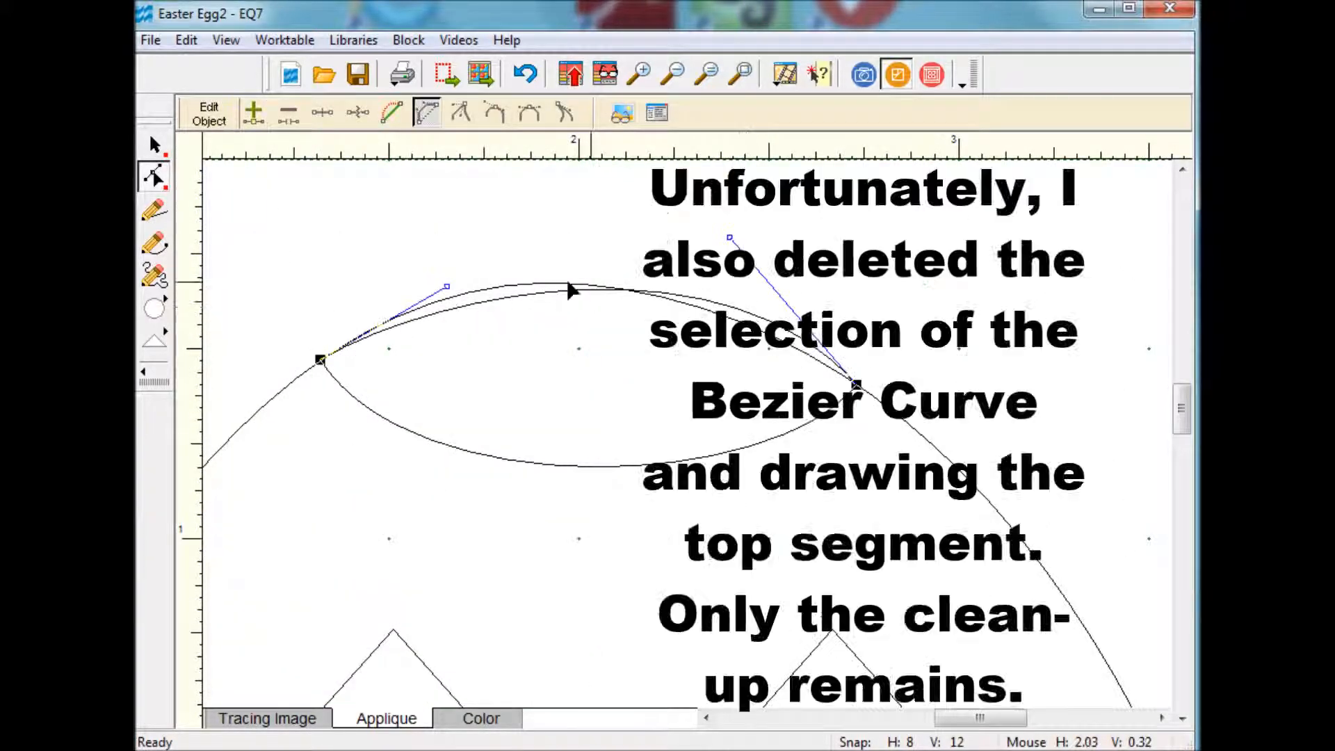
Step: Reshape the upper curve of the cap segment at the egg's top so that it follows the egg's outline
drag(572, 289, 448, 270)
drag(729, 238, 659, 254)
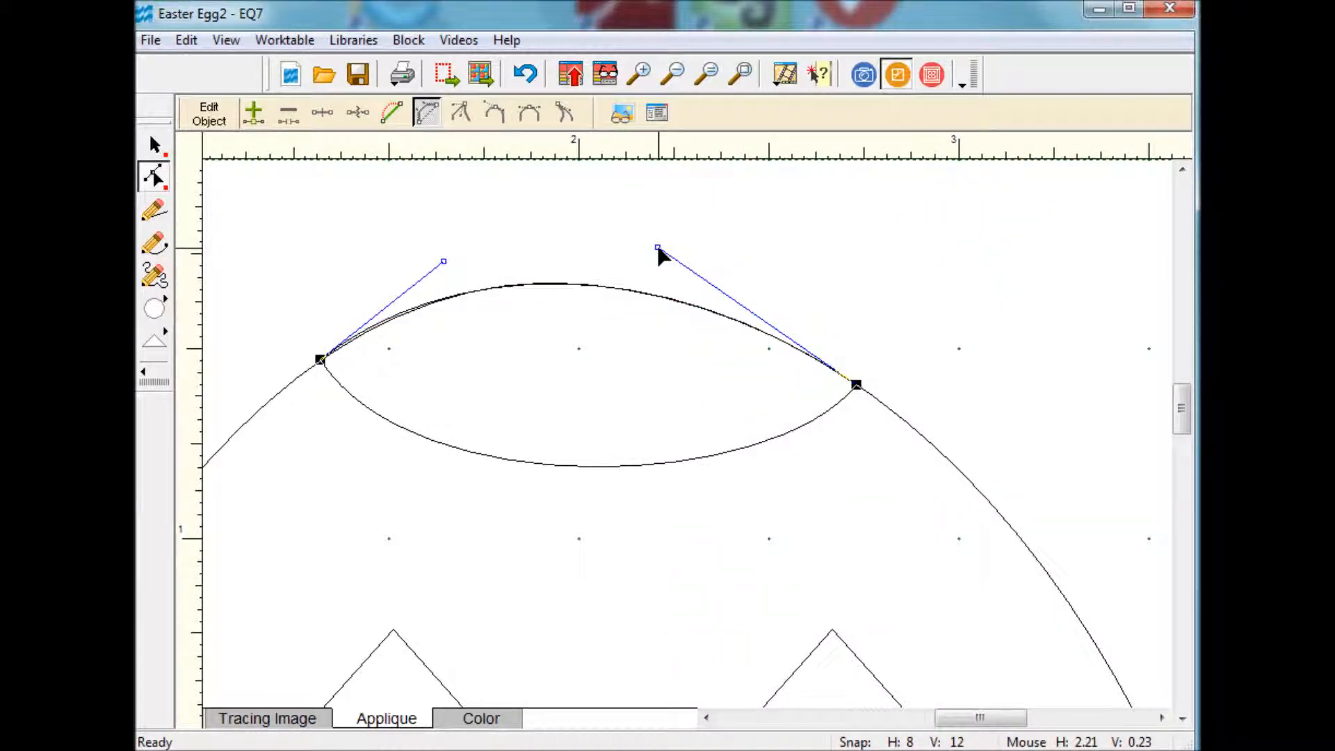
click(857, 385)
click(929, 301)
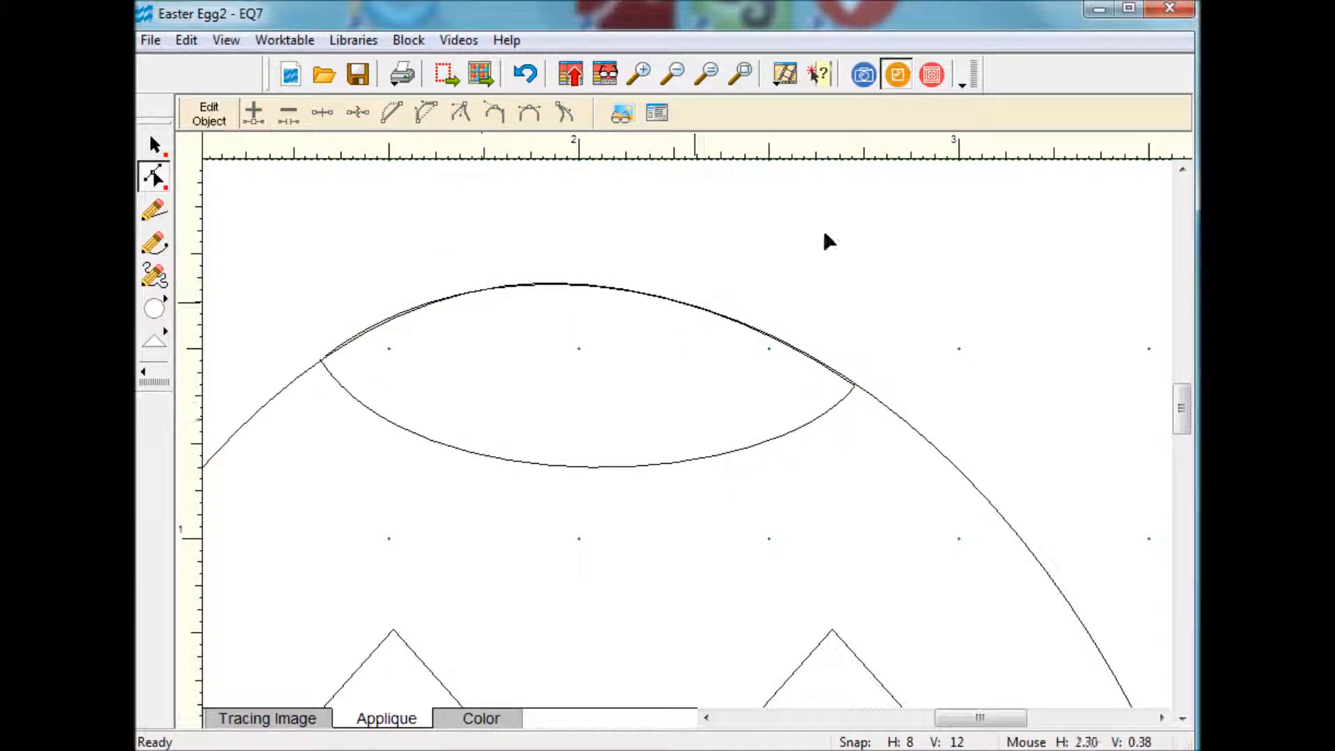
click(741, 73)
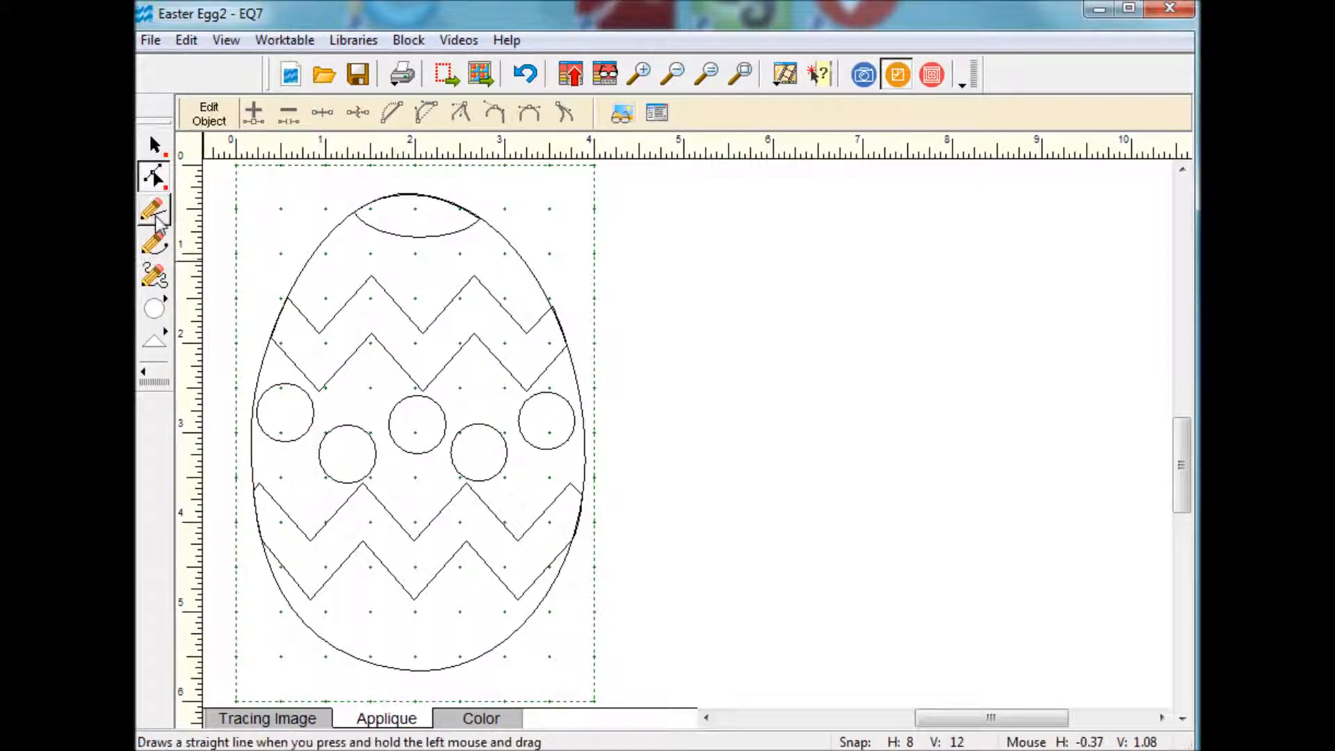
Step: Draw a closed lens of two curves, 2.0 wide by about 0.66 high, across the egg's bottom and move its corner nodes onto the outline
click(153, 243)
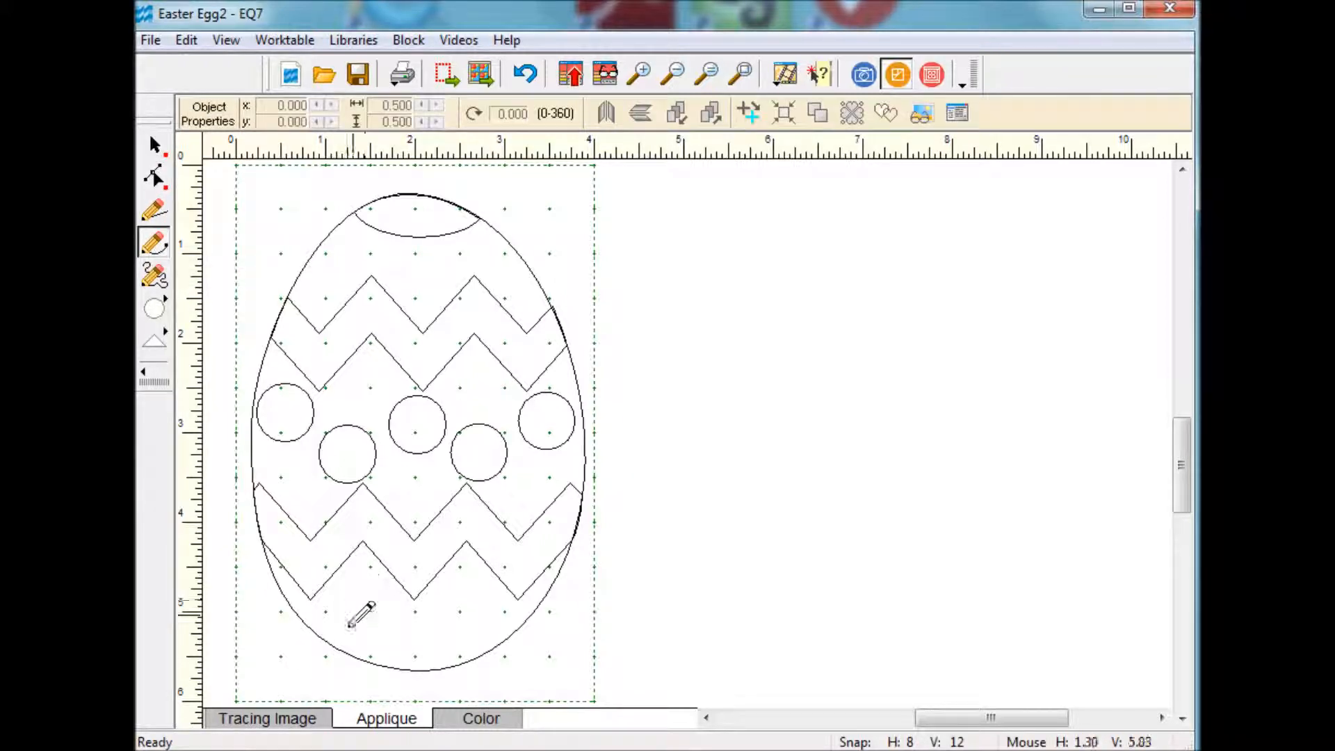
mouse_move(326, 654)
mouse_down()
mouse_move(400, 627)
mouse_move(483, 637)
mouse_move(485, 653)
mouse_move(505, 655)
mouse_move(326, 654)
mouse_up()
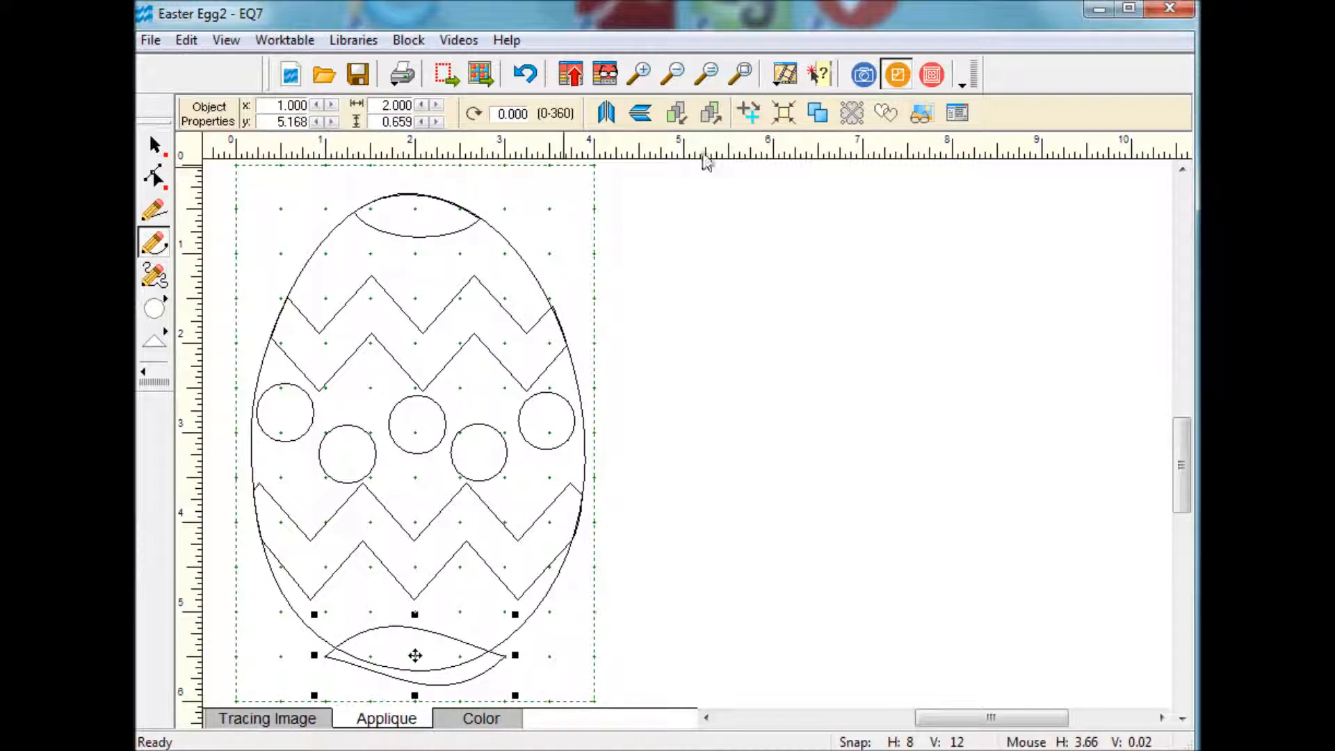
click(637, 73)
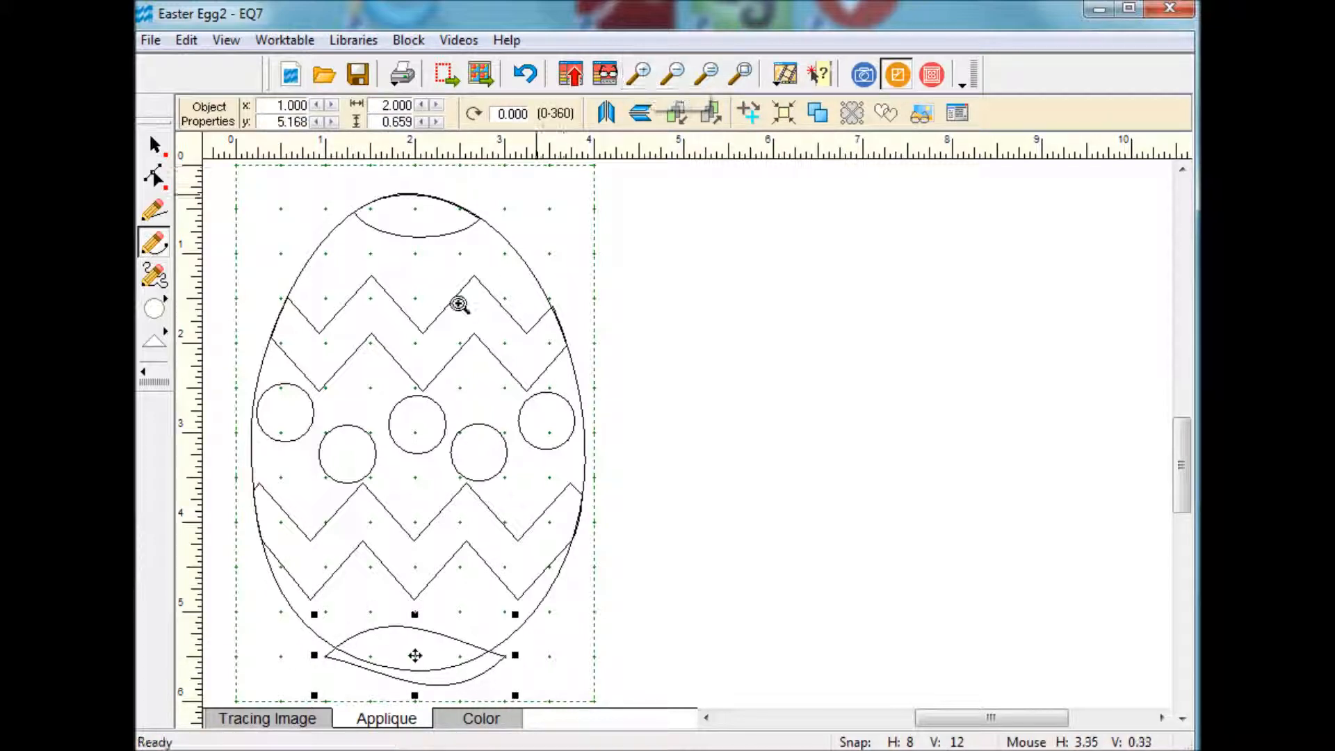
drag(271, 588, 576, 709)
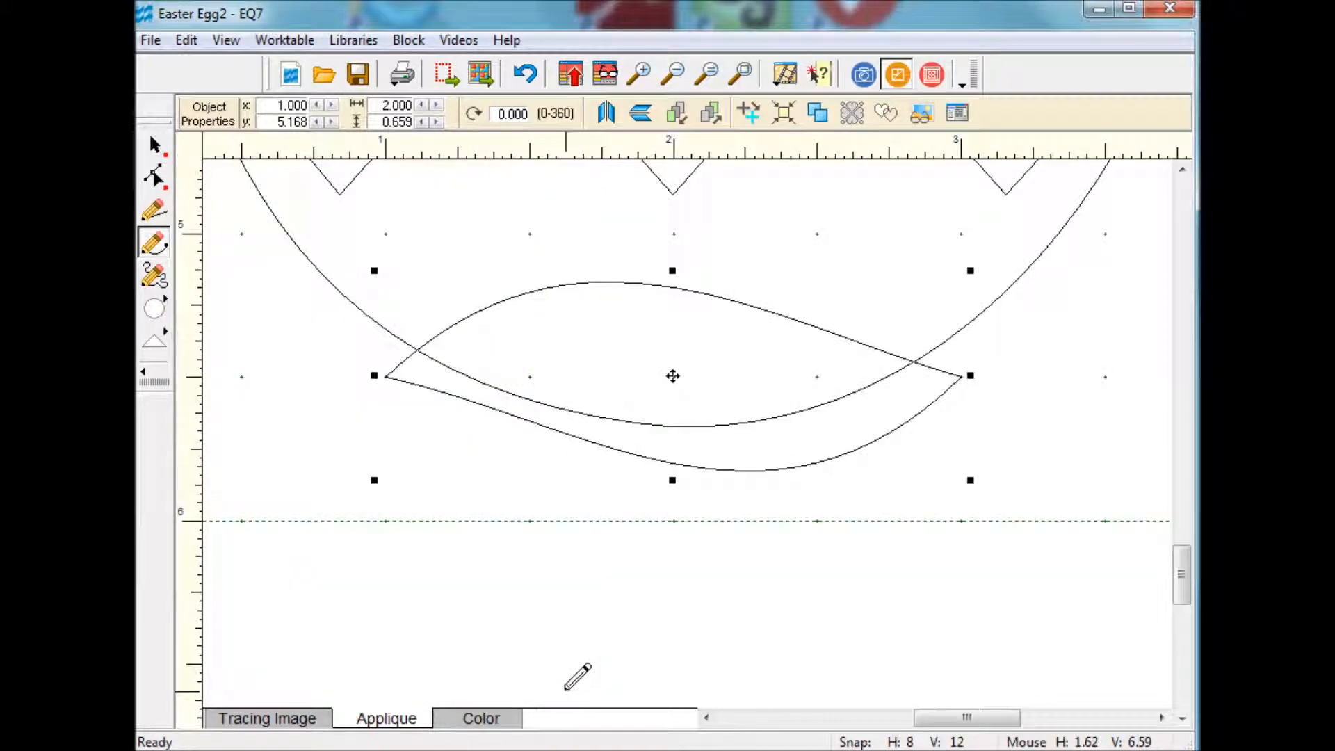
click(154, 178)
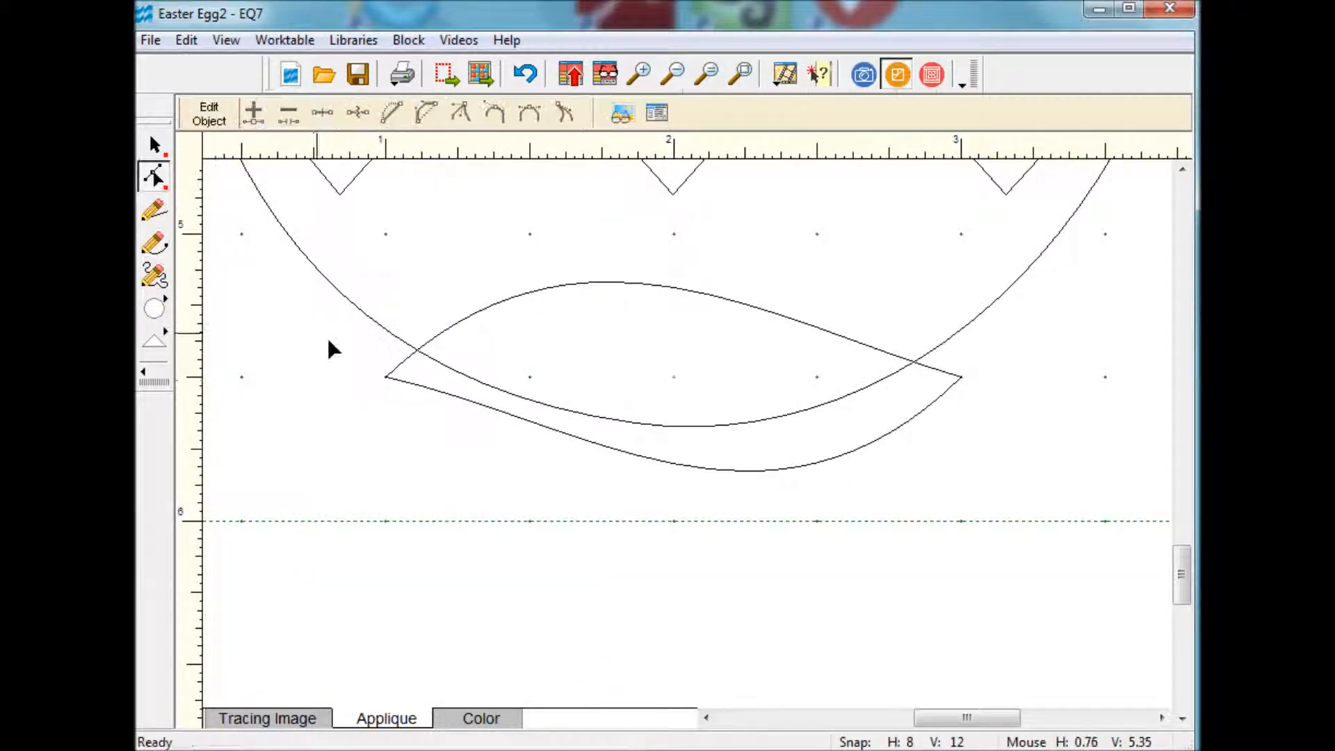
drag(387, 379, 425, 357)
drag(963, 378, 935, 354)
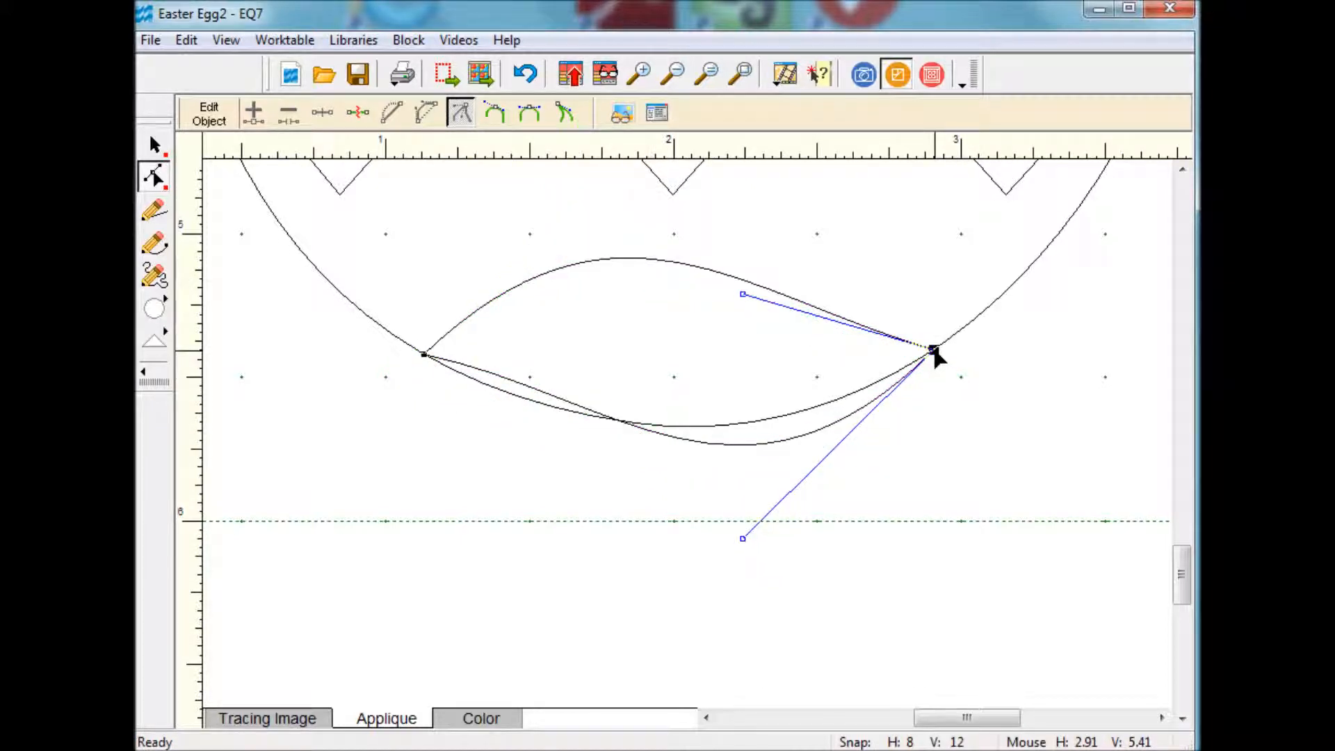
Step: Bend the bottom lens's lower curve with both handles so that it follows the egg's bottom outline
drag(741, 539, 734, 486)
click(602, 409)
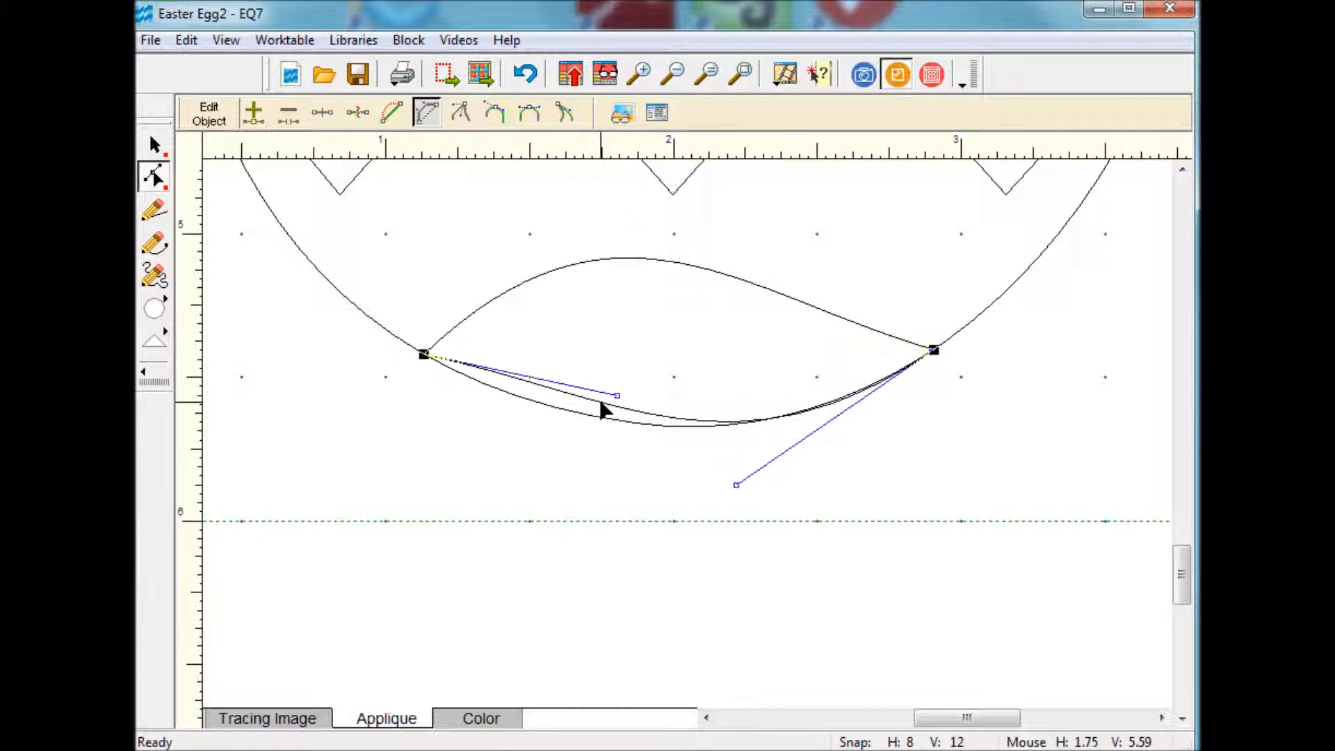
drag(616, 396, 567, 416)
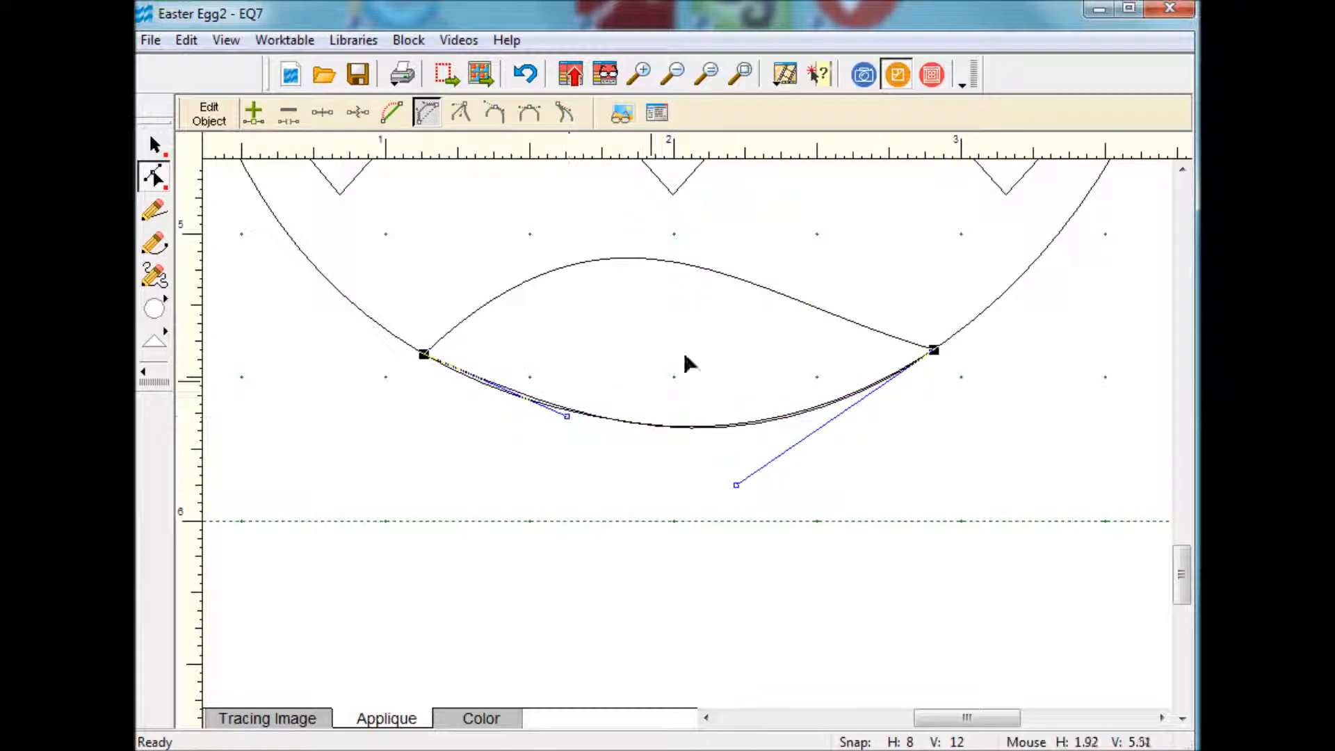
Step: Round out the right part of the bottom lens's upper curve by moving its right handle outward
click(721, 274)
click(732, 289)
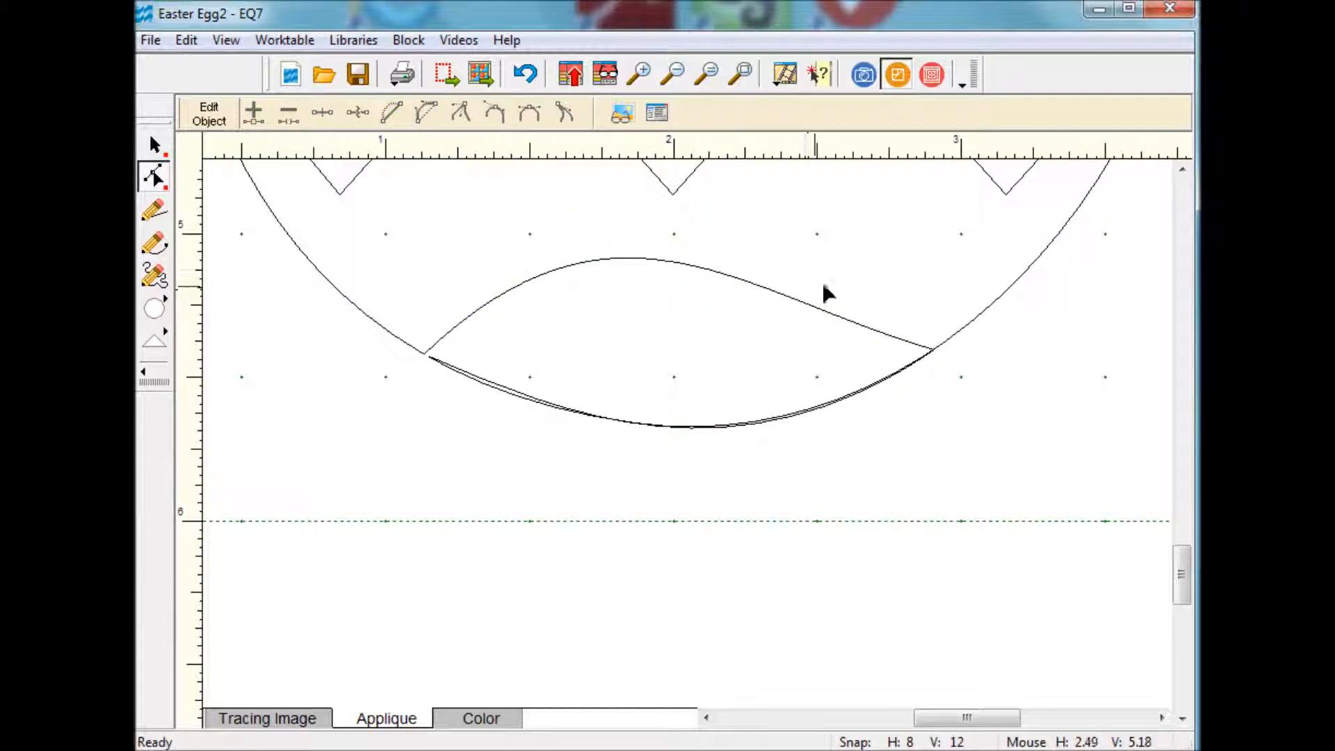
click(785, 294)
drag(744, 296, 822, 293)
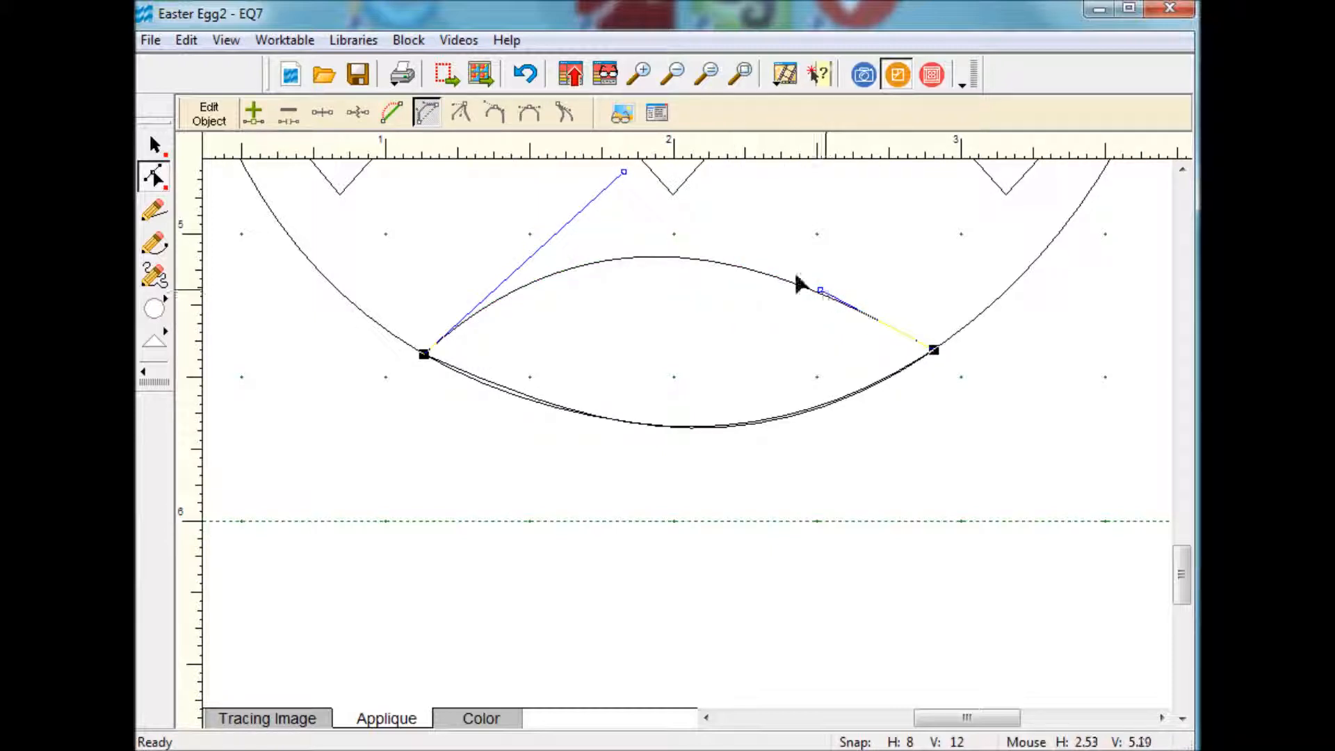
Step: Flatten the left part of the bottom lens's upper curve with its left handle so the arc becomes symmetrical
drag(623, 171, 636, 203)
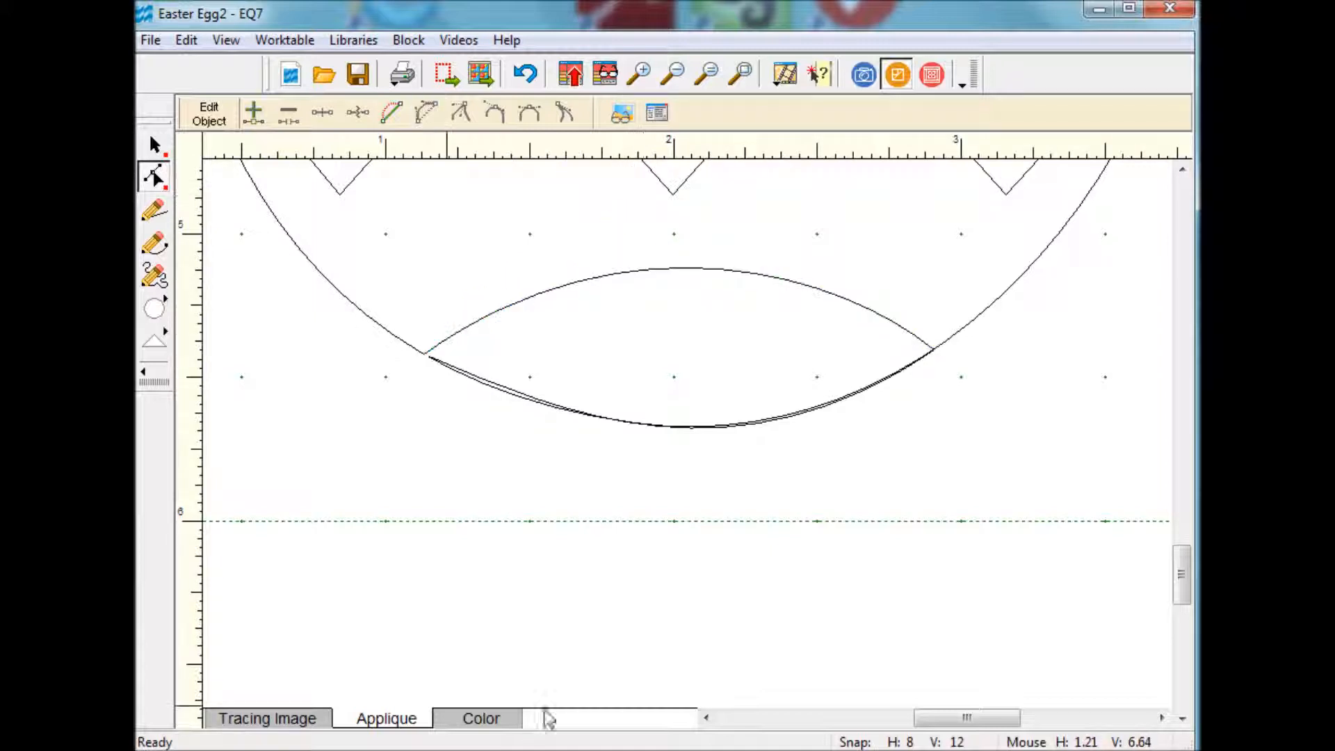
Step: Color the egg's background with the bright yellow mottled fabric on the block's color layer
click(497, 720)
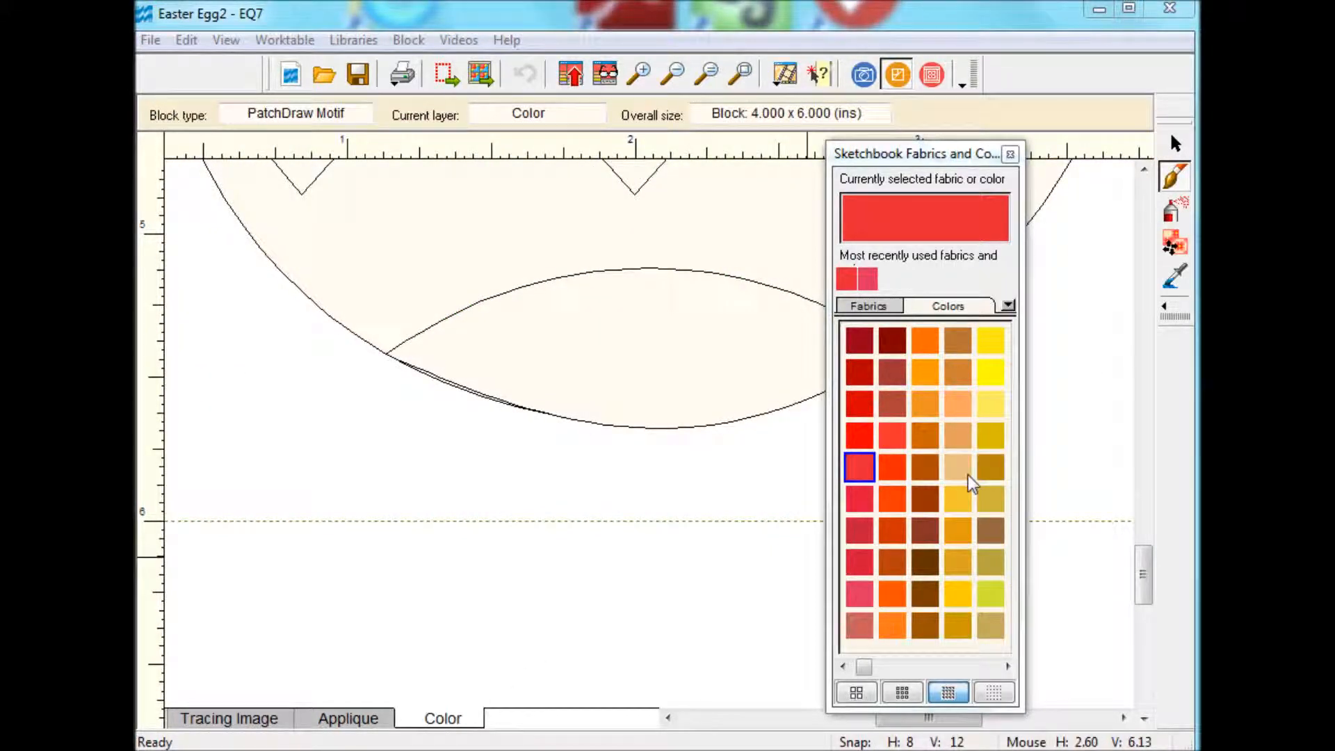
click(881, 307)
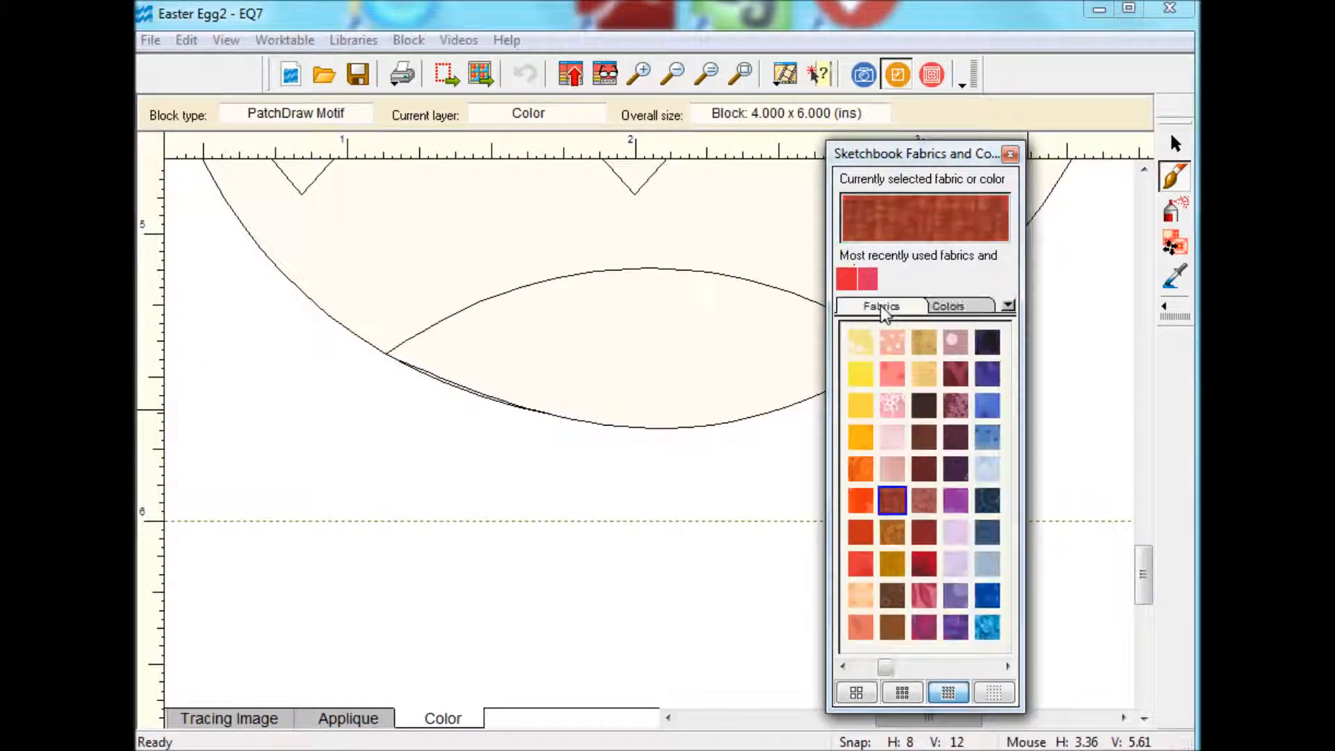
click(863, 376)
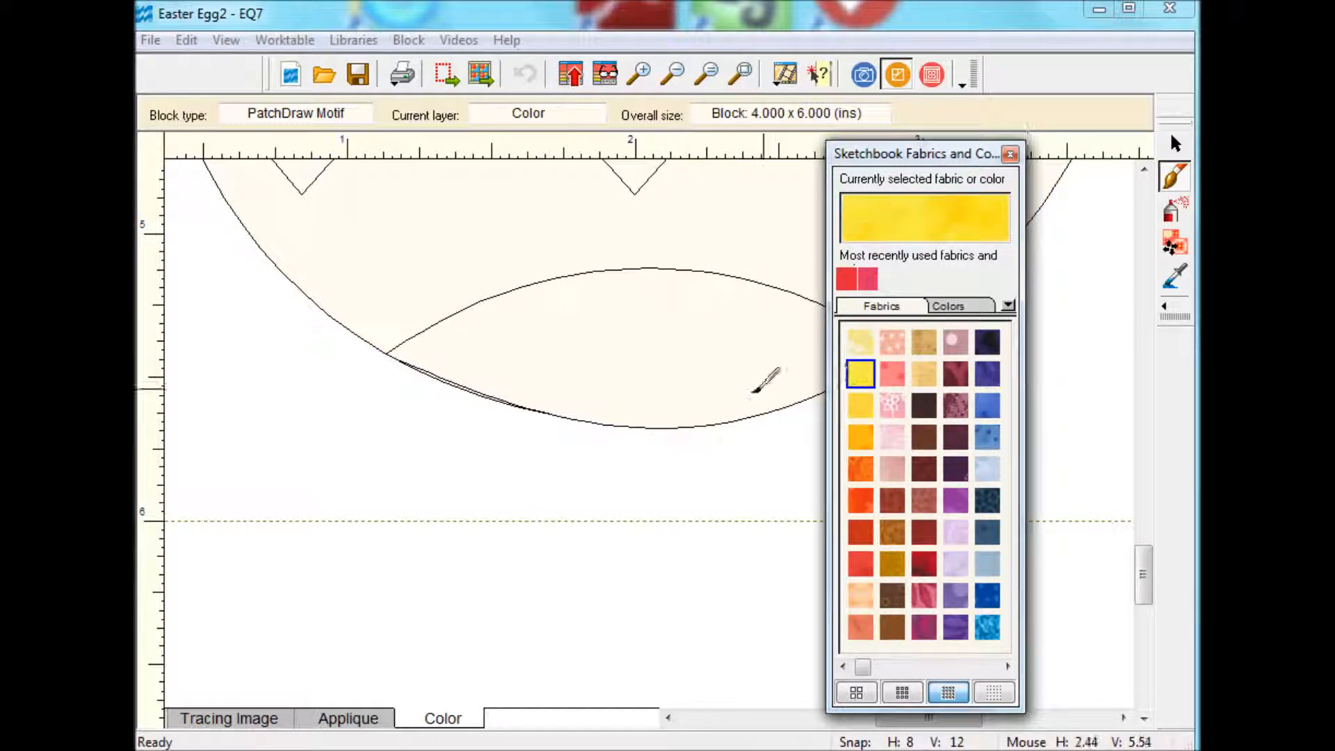
click(743, 75)
click(403, 266)
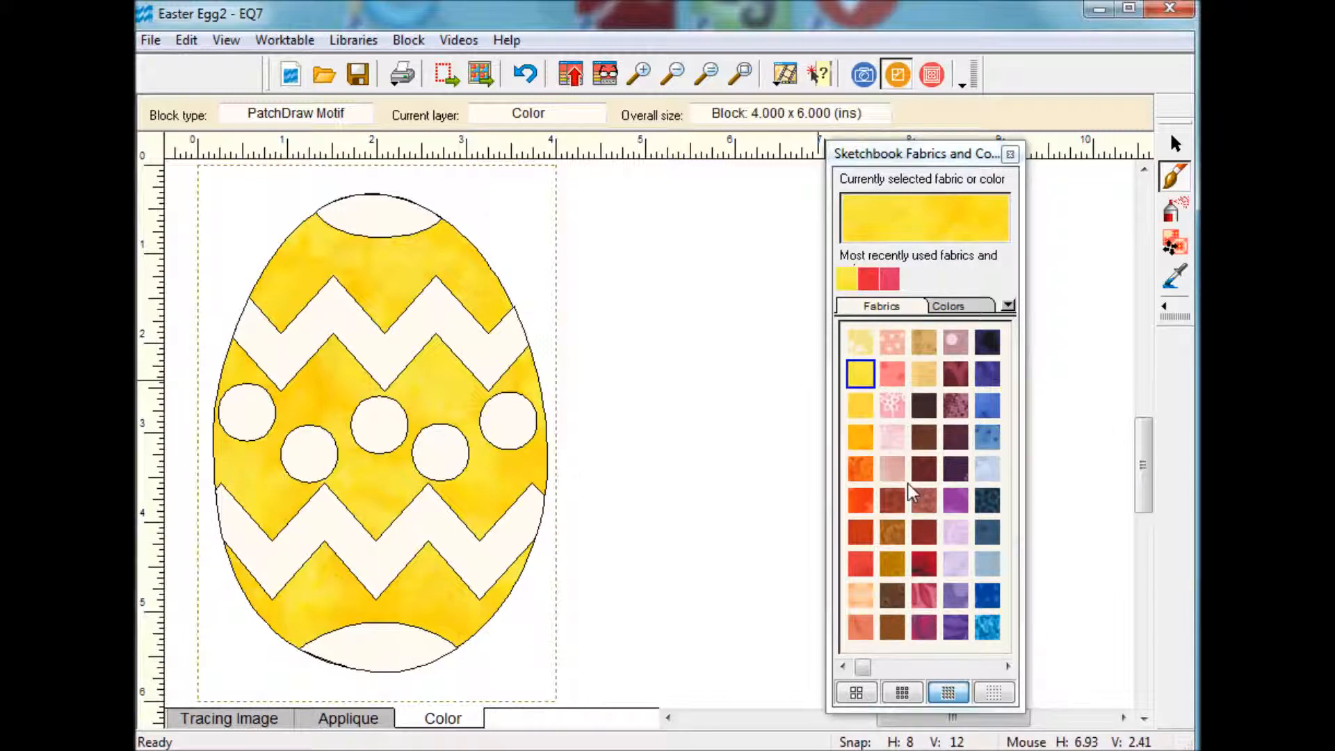
Step: Color both zigzag bands with the orange textured fabric
click(860, 466)
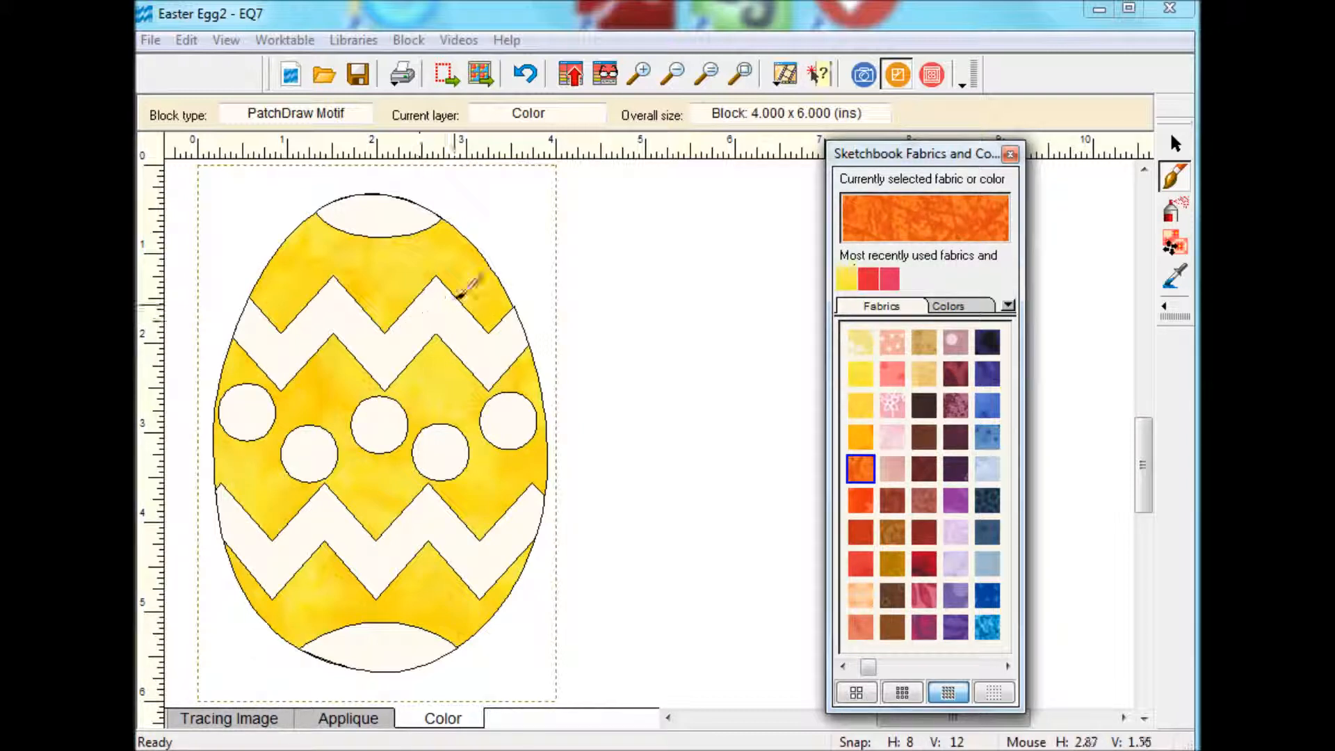
click(435, 302)
click(498, 540)
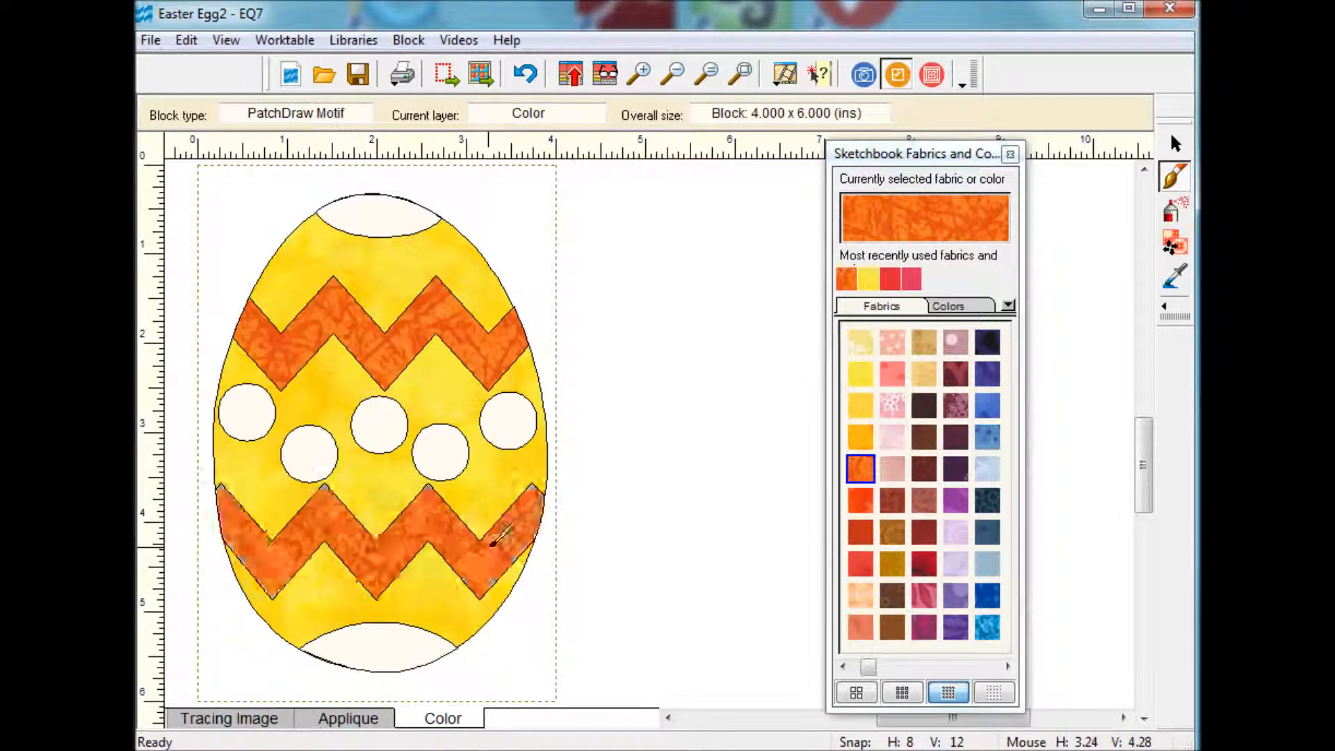
Step: Color both end caps and all five circles with the medium green fabric, and add the finished block to the sketchbook
drag(867, 673, 981, 674)
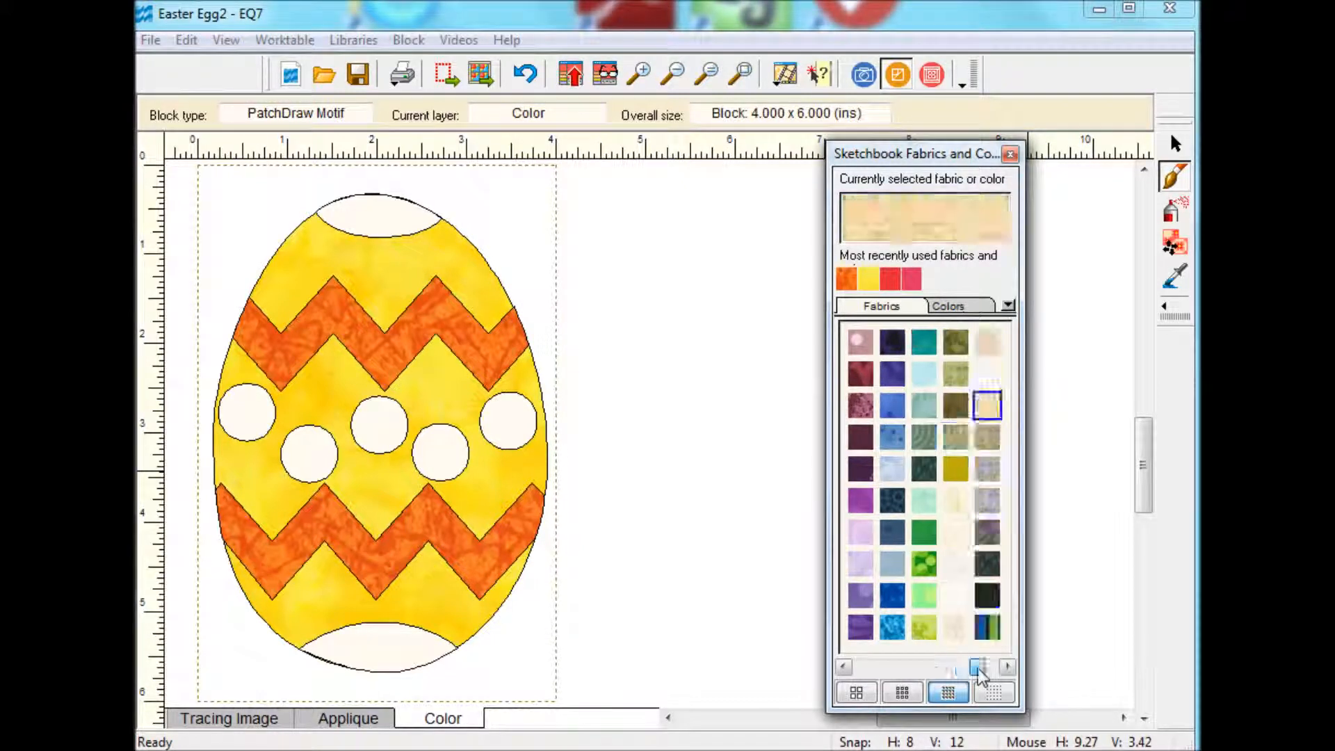
click(923, 532)
click(411, 209)
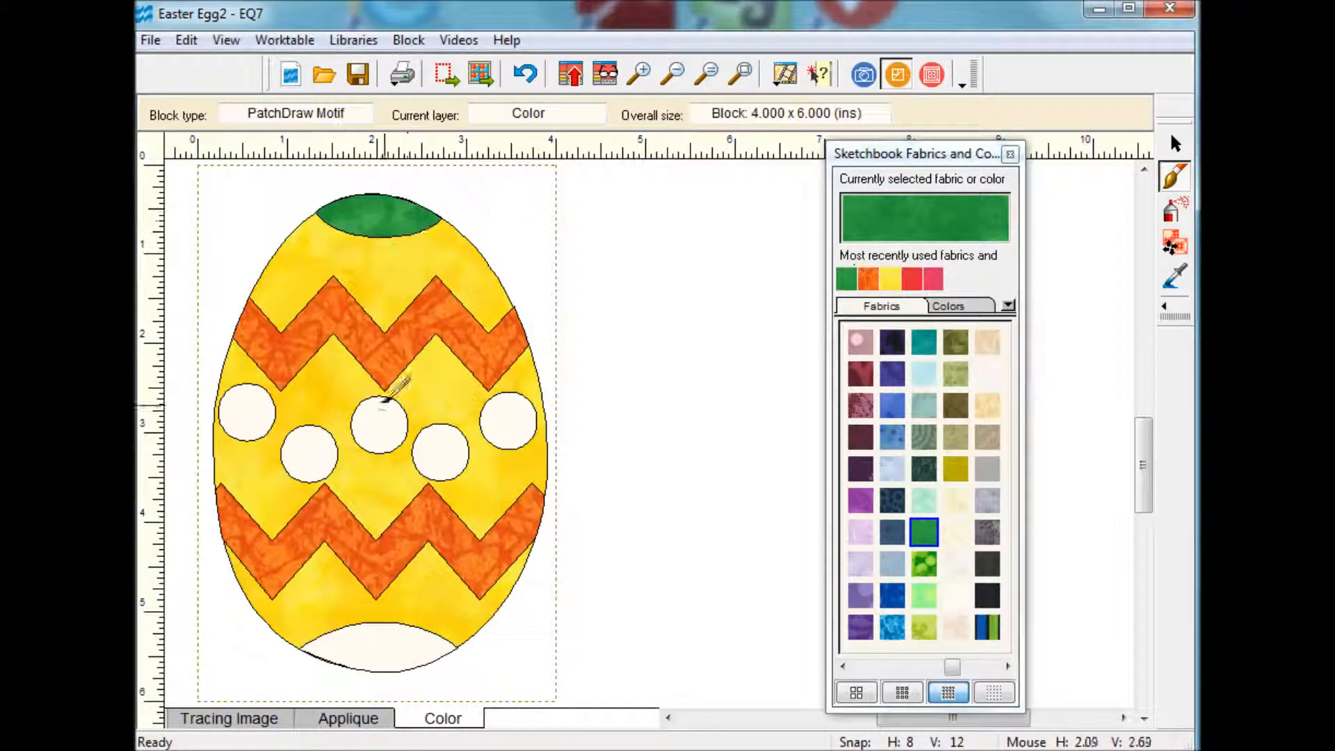
click(384, 414)
click(447, 462)
click(513, 411)
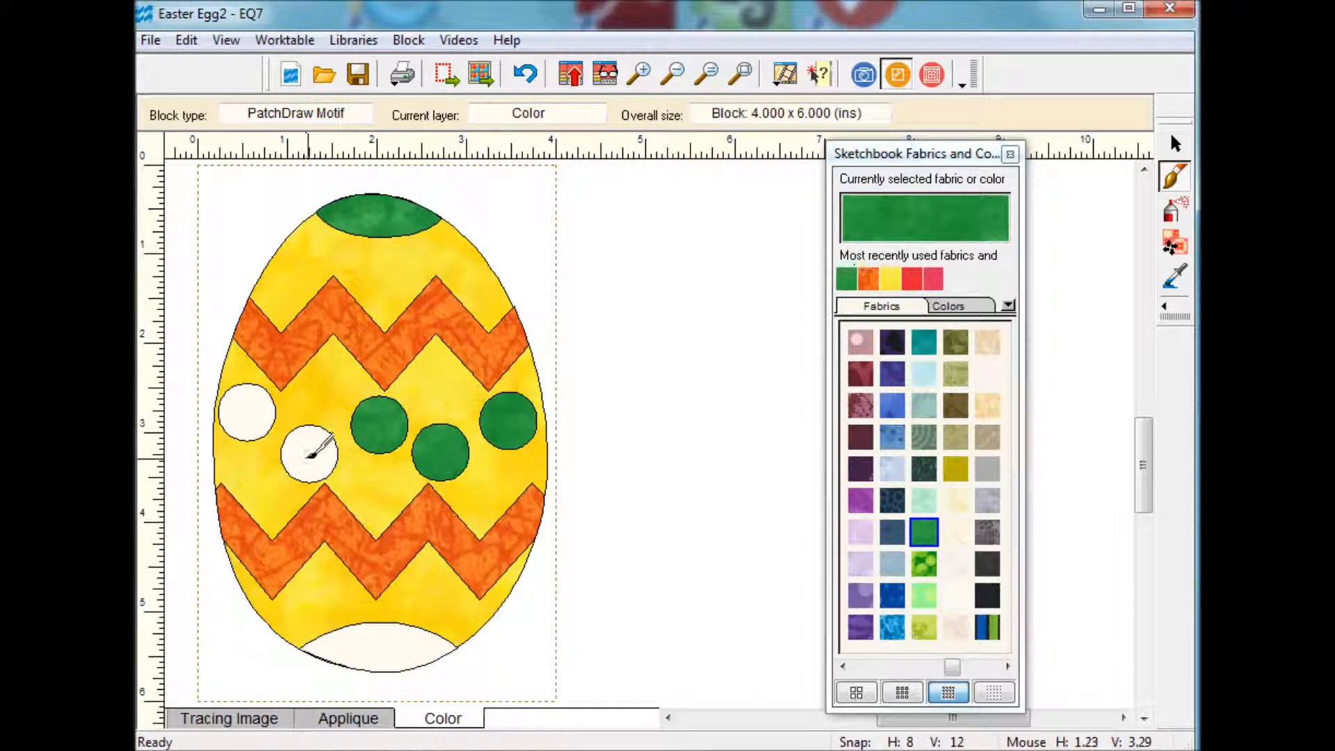
click(307, 451)
click(245, 412)
click(409, 630)
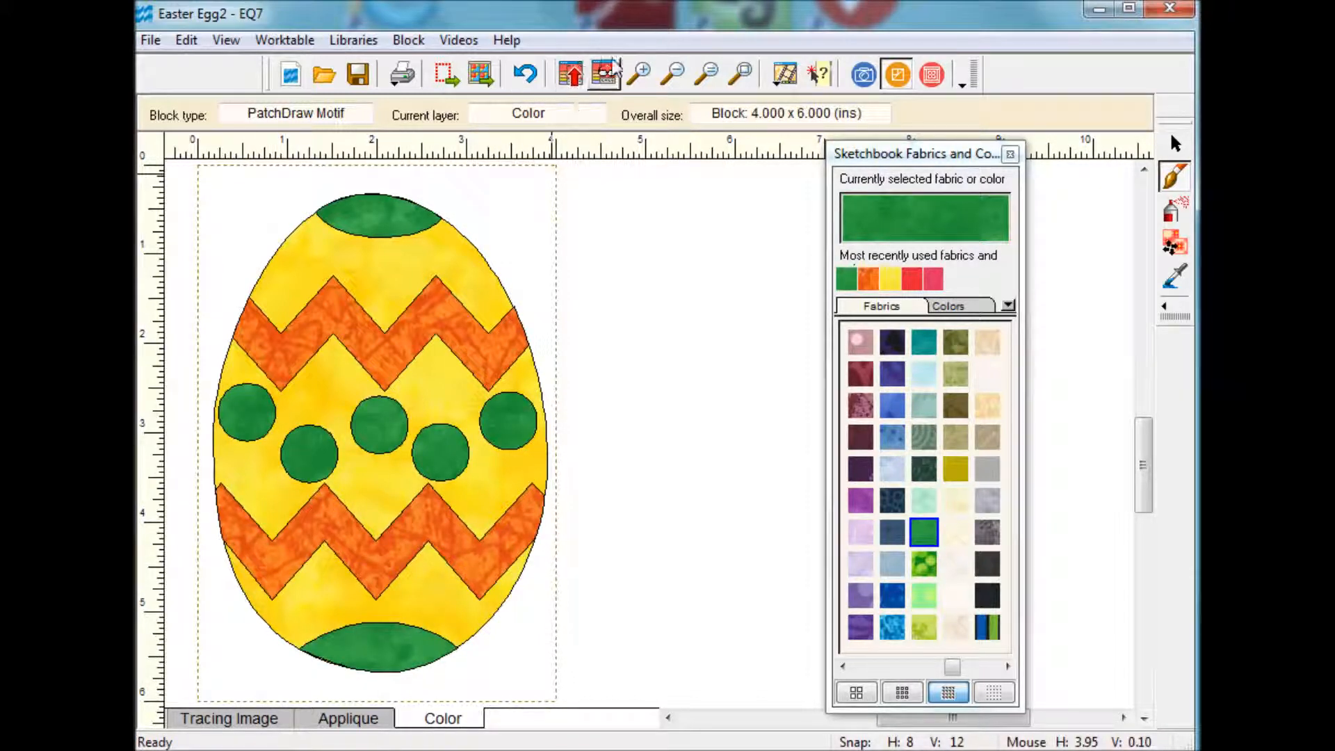
click(572, 76)
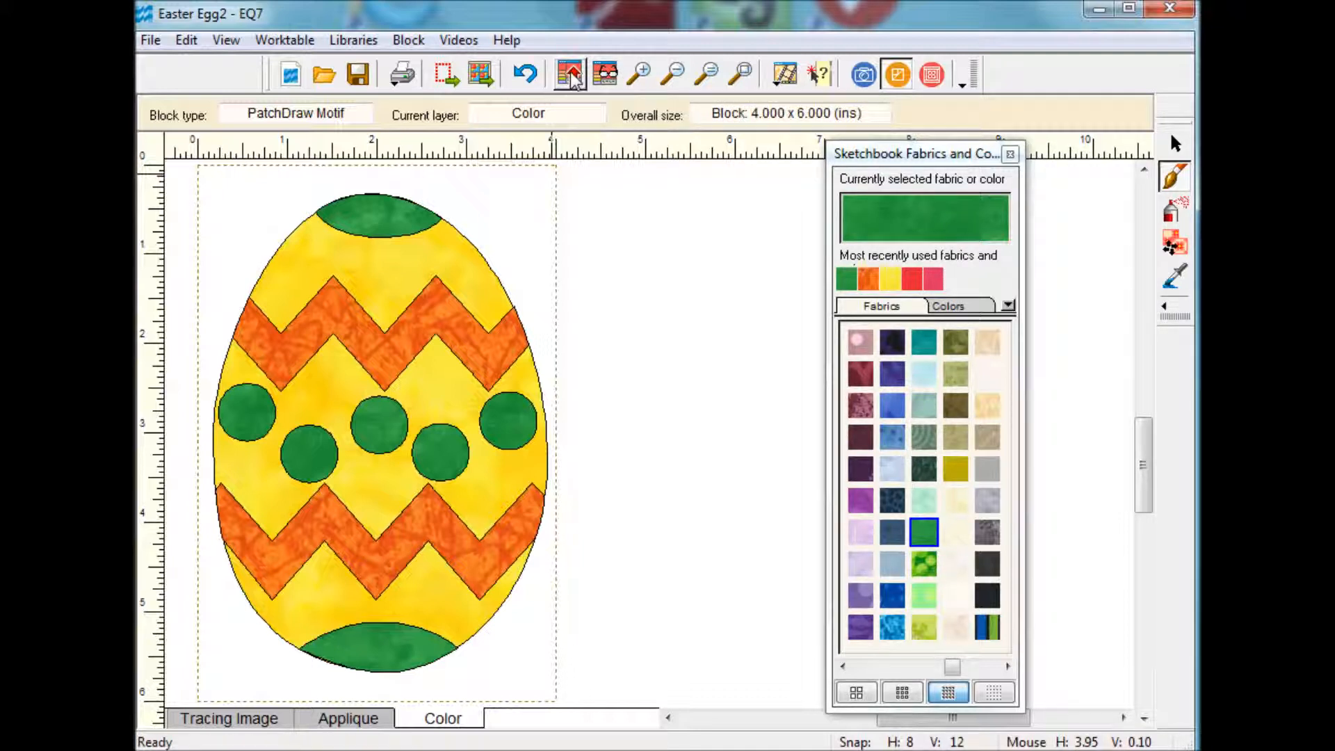